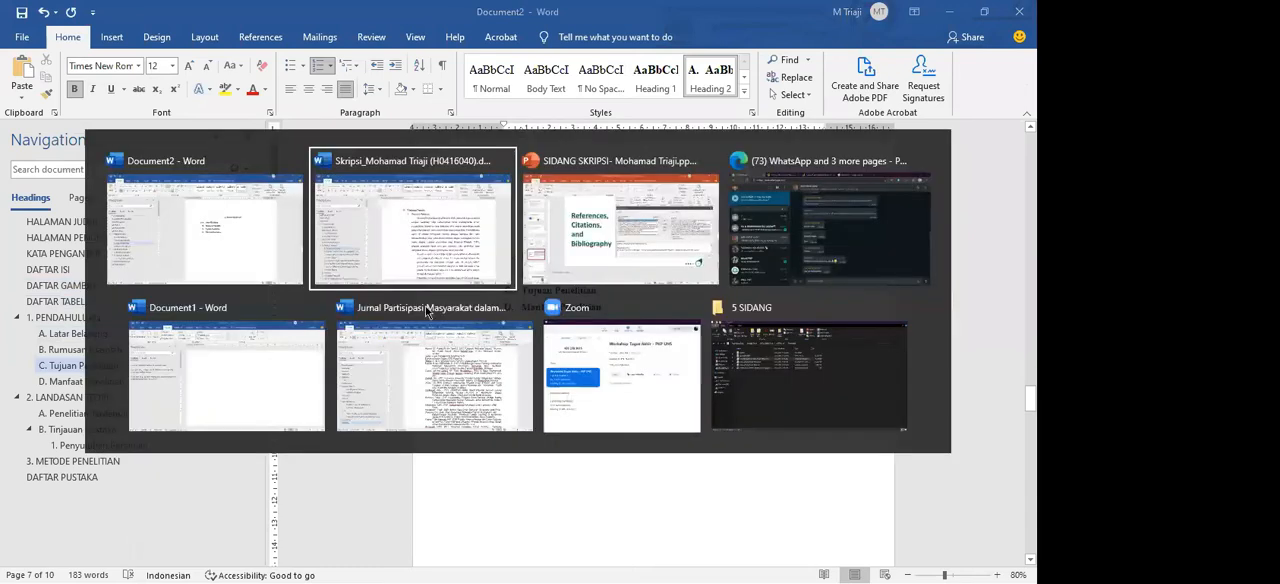
# Step: Copy the Jenis Kelamin paragraph together with its pie chart from chapter 5 of the thesis document
pyautogui.scroll(-6, 203, 352)
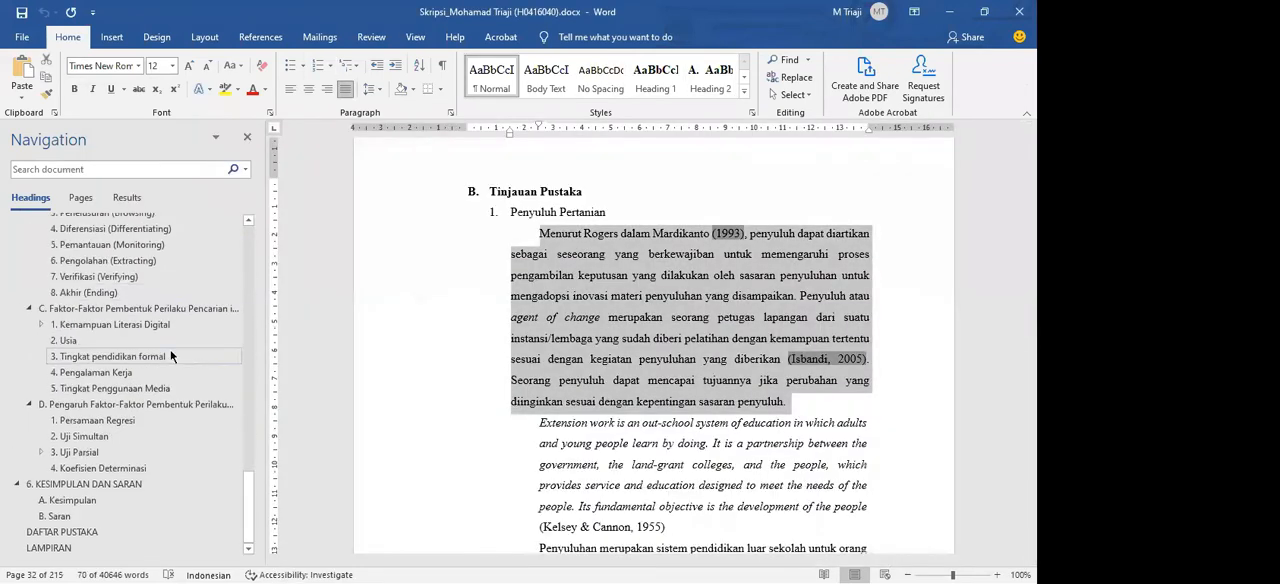
pyautogui.scroll(-2, 160, 350)
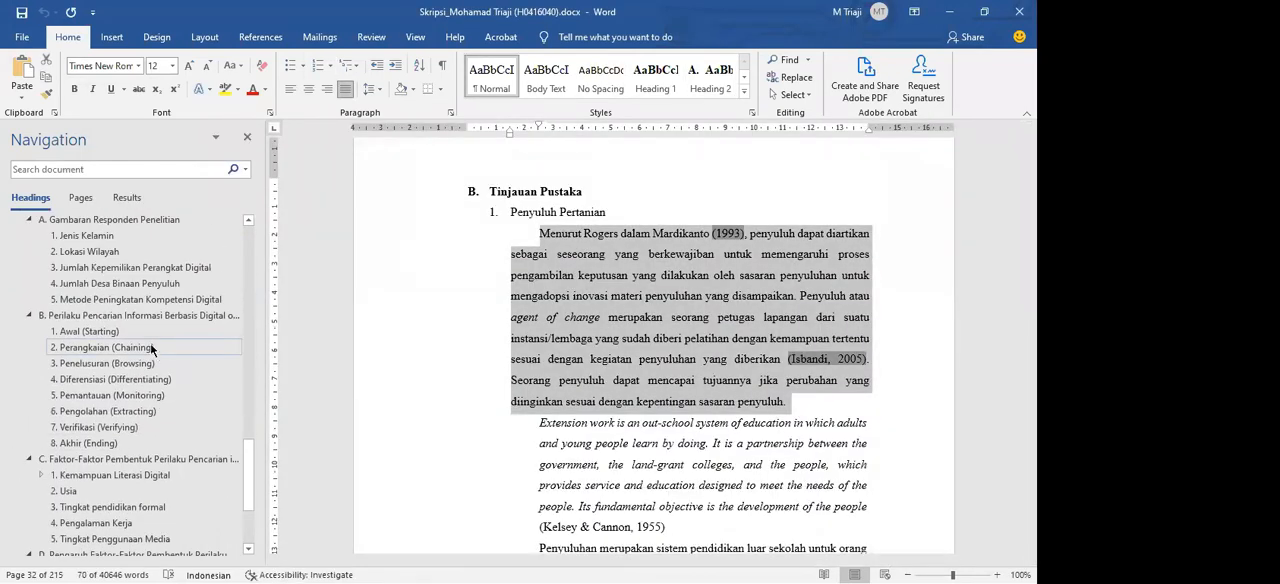
pyautogui.scroll(1, 104, 288)
pyautogui.click(90, 286)
pyautogui.click(540, 169)
pyautogui.moveTo(540, 169); pyautogui.dragTo(849, 474)
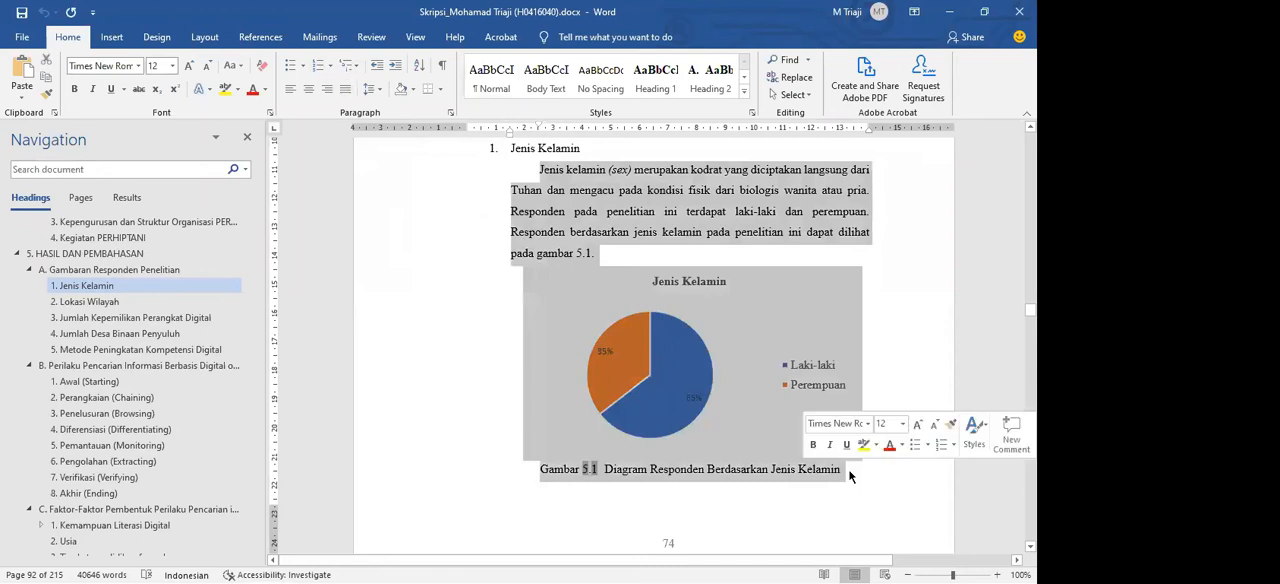
pyautogui.click(849, 474)
pyautogui.moveTo(542, 159); pyautogui.dragTo(863, 418)
pyautogui.hotkey('ctrl', 'c')
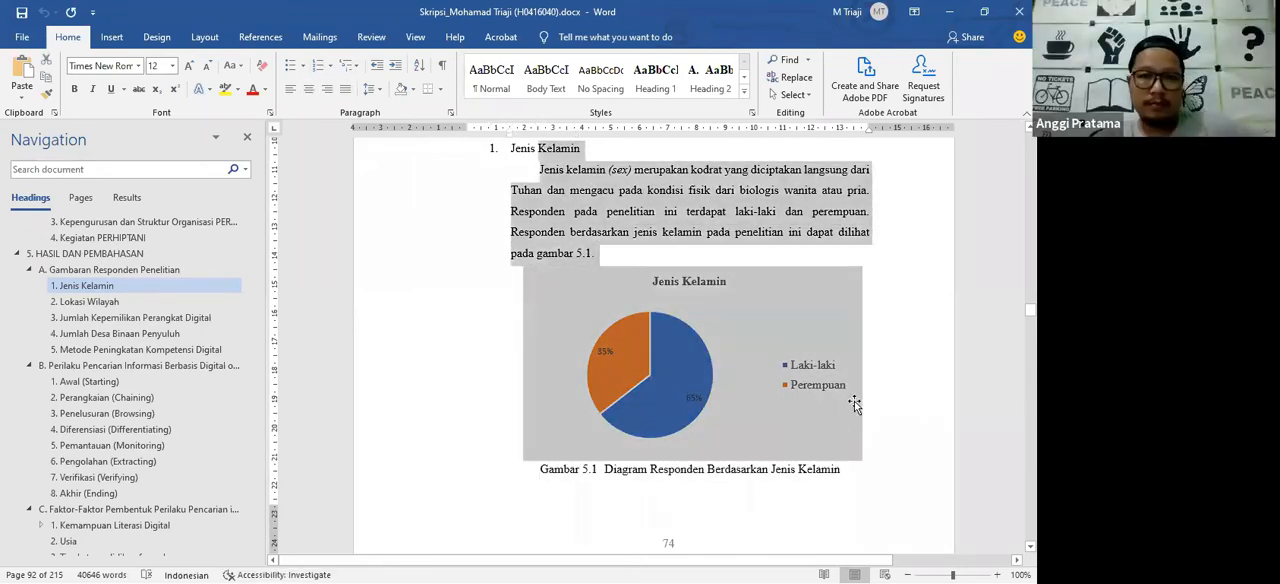
# Step: Switch to Document2 and paste the copied paragraph and chart into a new justified, indented line under the Tujuan Penelitian heading
pyautogui.hotkey('alt', 'Tab')
pyautogui.scroll(4, 593, 307)
pyautogui.click(606, 320)
pyautogui.press('Return')
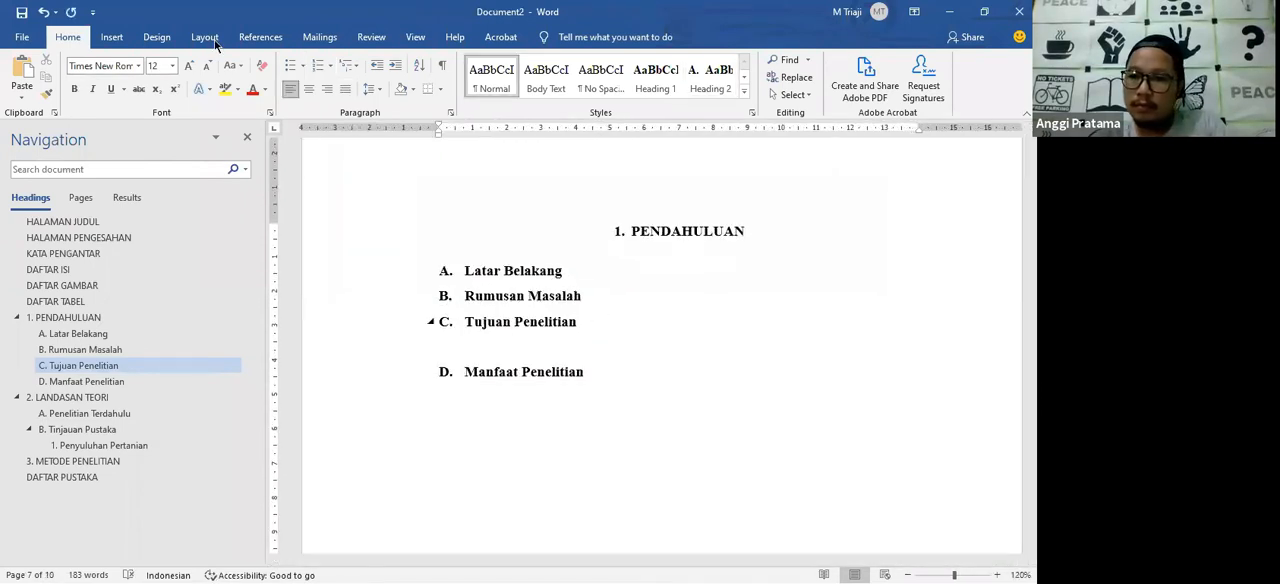
pyautogui.click(345, 89)
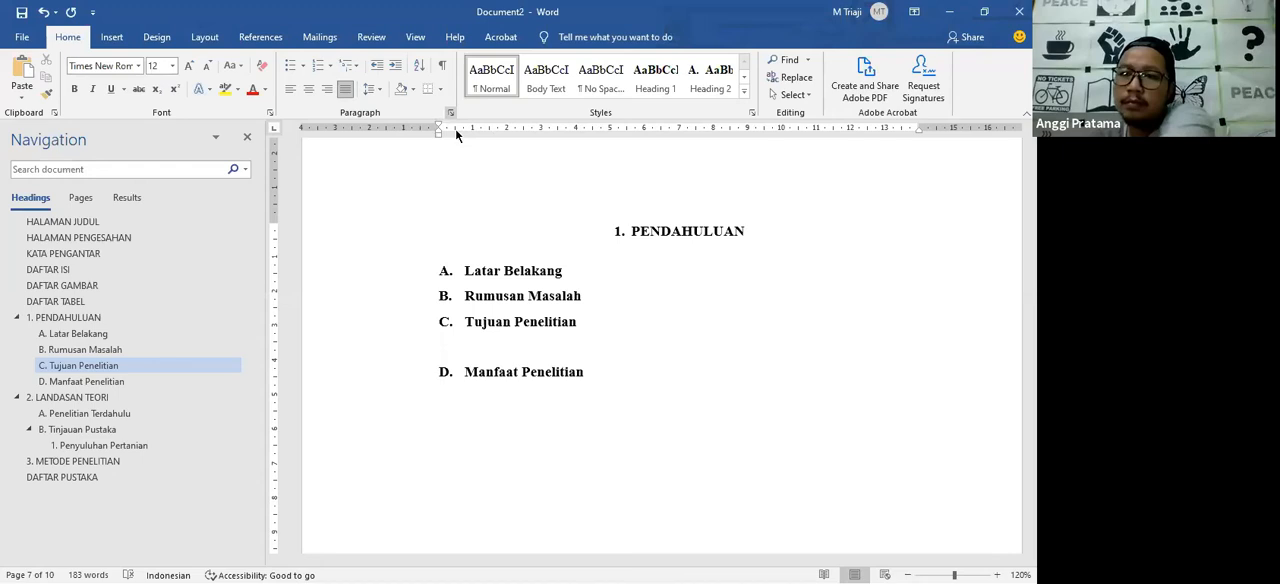
pyautogui.click(451, 112)
pyautogui.click(582, 86)
pyautogui.moveTo(440, 134); pyautogui.dragTo(495, 130)
pyautogui.hotkey('ctrl', 'v')
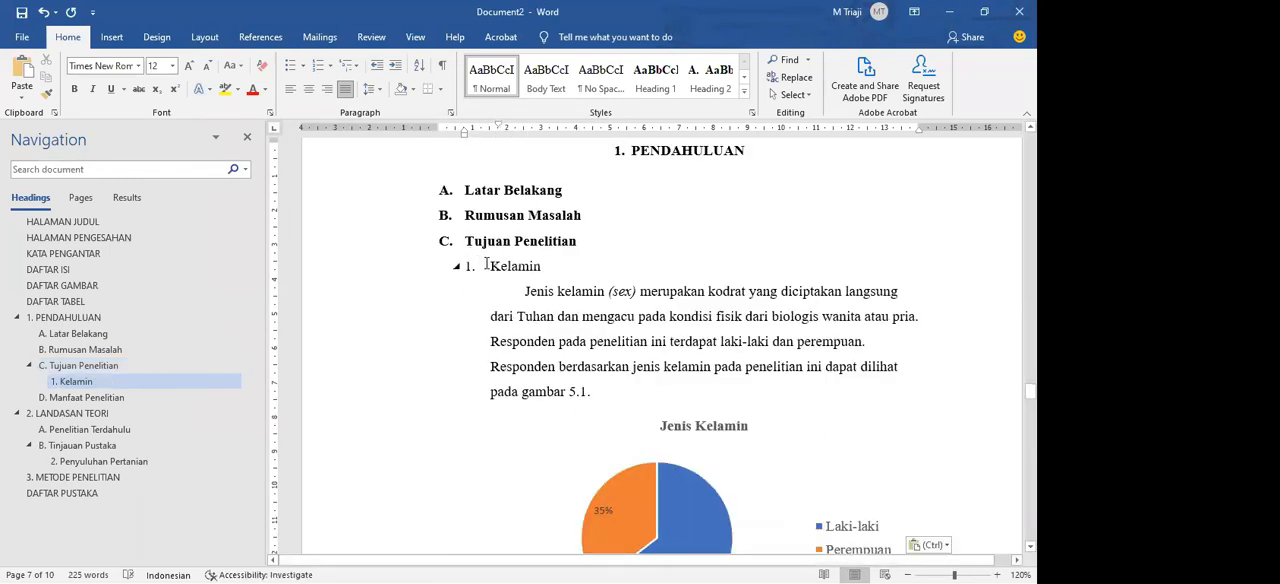
# Step: Delete the pasted Kelamin heading line above the paragraph under Tujuan Penelitian
pyautogui.click(487, 265)
pyautogui.moveTo(541, 266); pyautogui.dragTo(462, 266)
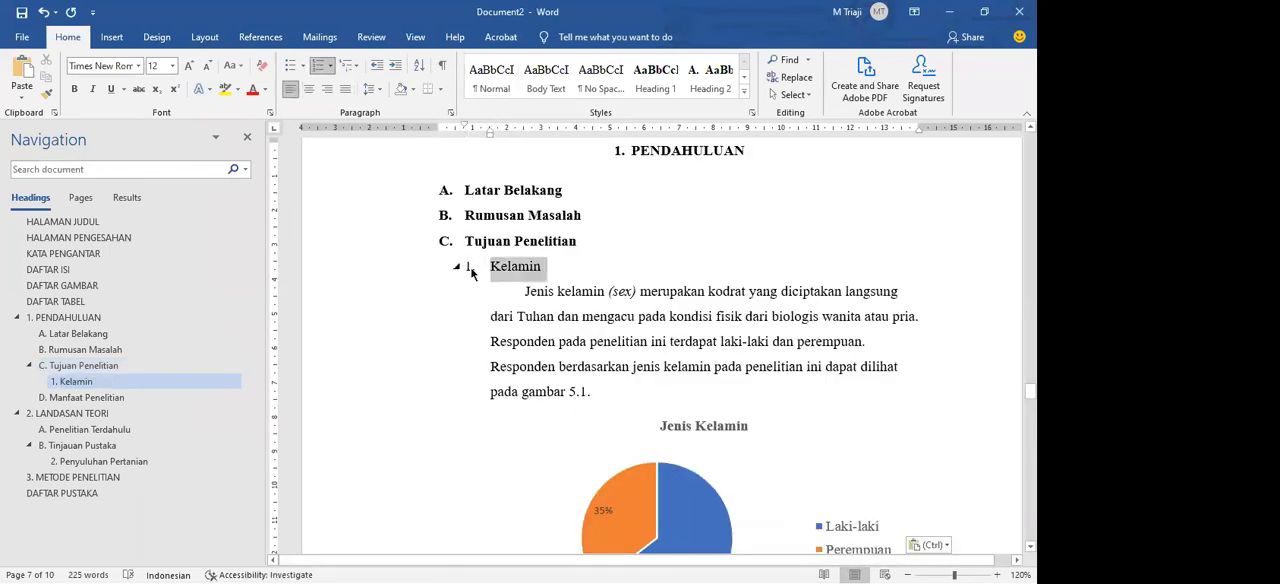
pyautogui.press('Delete')
pyautogui.moveTo(490, 137)
pyautogui.mouseDown()
pyautogui.moveTo(465, 137)
pyautogui.moveTo(494, 126)
pyautogui.mouseUp()
pyautogui.hotkey('ctrl', 'z')
# Step: Scale down the pasted Jenis Kelamin pie chart from its corner
pyautogui.scroll(-3, 745, 256)
pyautogui.click(745, 256)
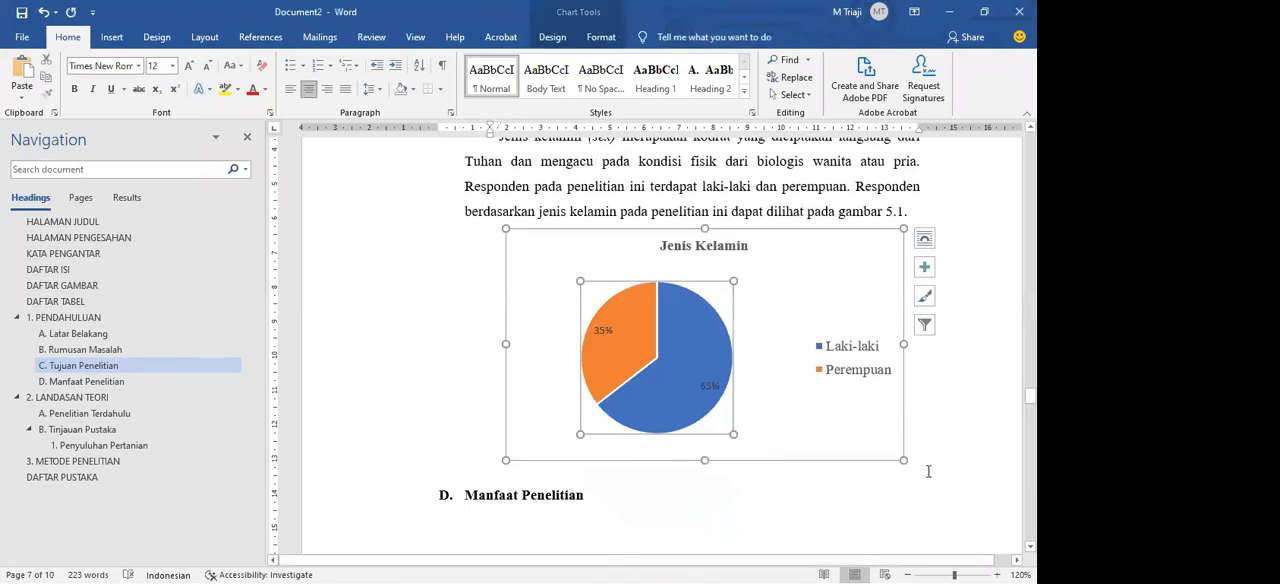
pyautogui.moveTo(881, 437); pyautogui.dragTo(818, 381)
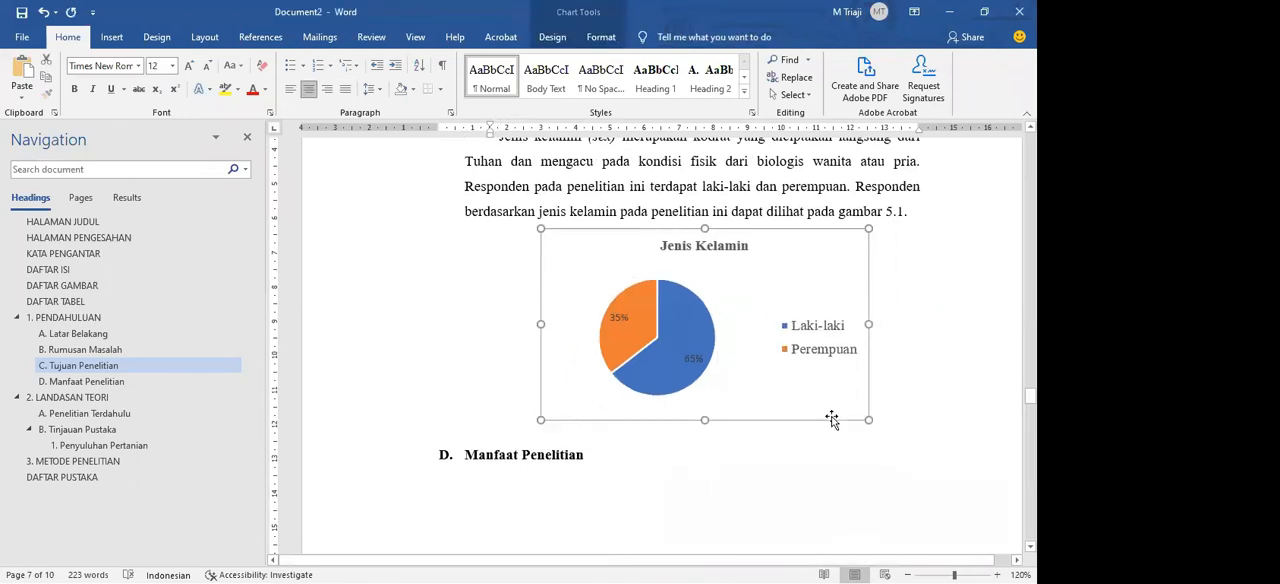
pyautogui.scroll(2, 866, 416)
pyautogui.click(871, 416)
pyautogui.moveTo(500, 224); pyautogui.dragTo(830, 285)
pyautogui.click(899, 279)
pyautogui.moveTo(907, 299); pyautogui.dragTo(613, 255)
pyautogui.moveTo(499, 226); pyautogui.dragTo(900, 304)
pyautogui.click(901, 307)
pyautogui.click(900, 332)
# Step: Write the manual caption "Gambar 5.1 Jenis Kelamin Responden Penelitian" on a new line below the pie chart
pyautogui.click(758, 420)
pyautogui.click(879, 494)
pyautogui.click(815, 466)
pyautogui.click(866, 489)
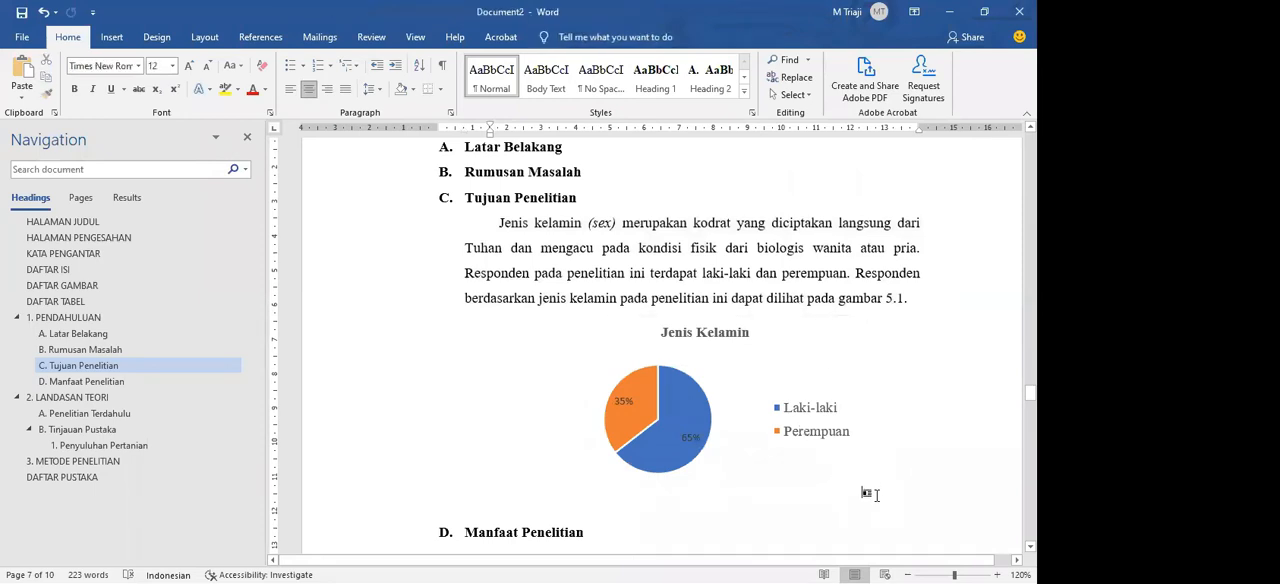
pyautogui.press('Return')
pyautogui.write('Ga')
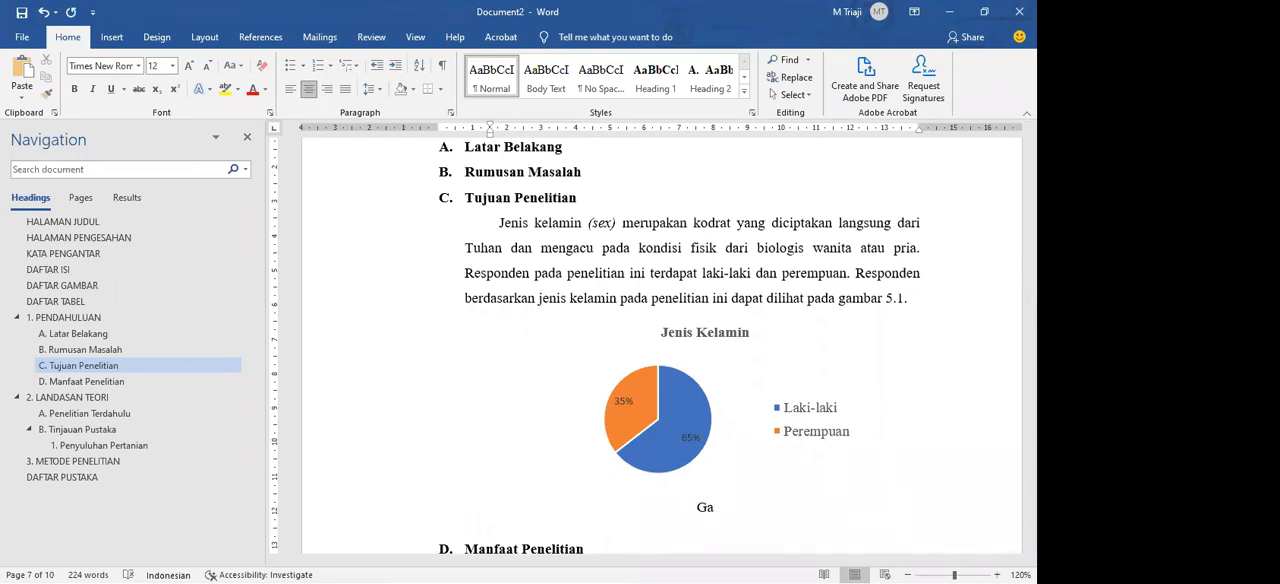
pyautogui.write('mbar 5.1 Jenis Kelamin responde')
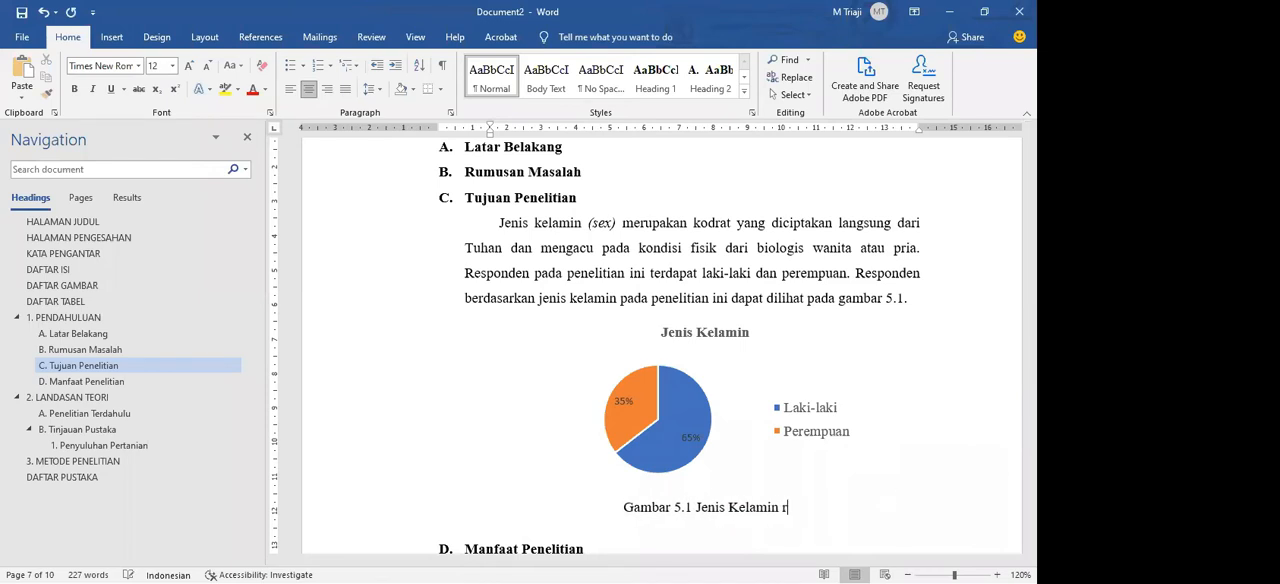
pyautogui.press('BackSpace')
pyautogui.press('BackSpace')
pyautogui.press('BackSpace')
pyautogui.press('BackSpace')
pyautogui.press('BackSpace')
pyautogui.press('BackSpace')
pyautogui.press('BackSpace')
pyautogui.press('BackSpace')
pyautogui.write('Responden Penelitian')
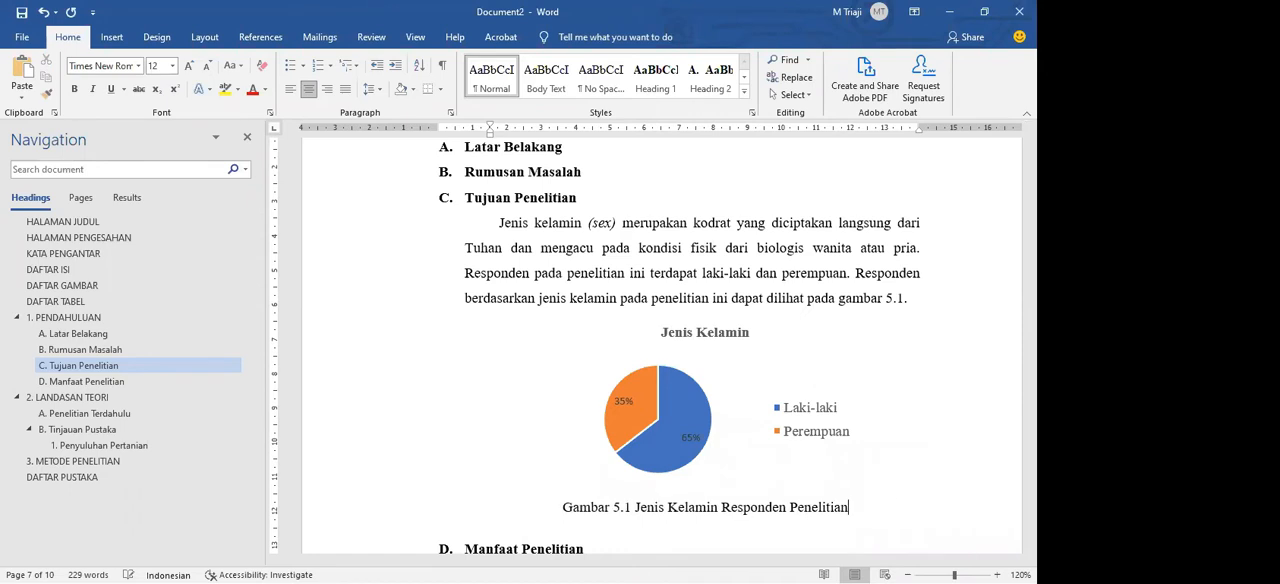
# Step: Delete the entire manually written caption below the pie chart
pyautogui.click(843, 501)
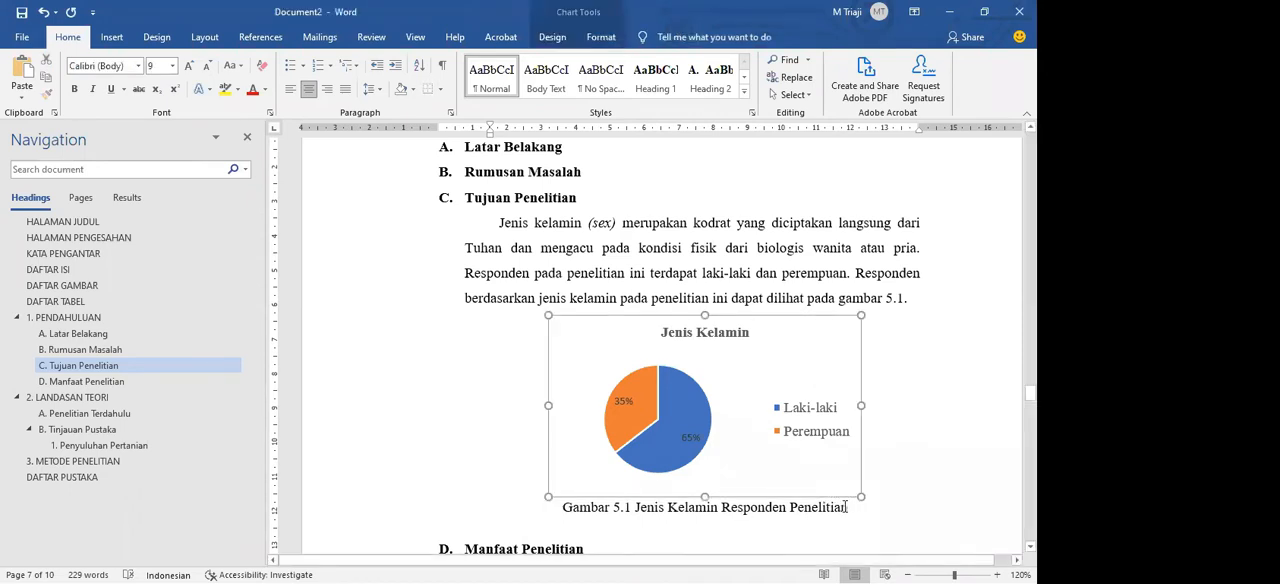
pyautogui.moveTo(848, 507); pyautogui.dragTo(628, 507)
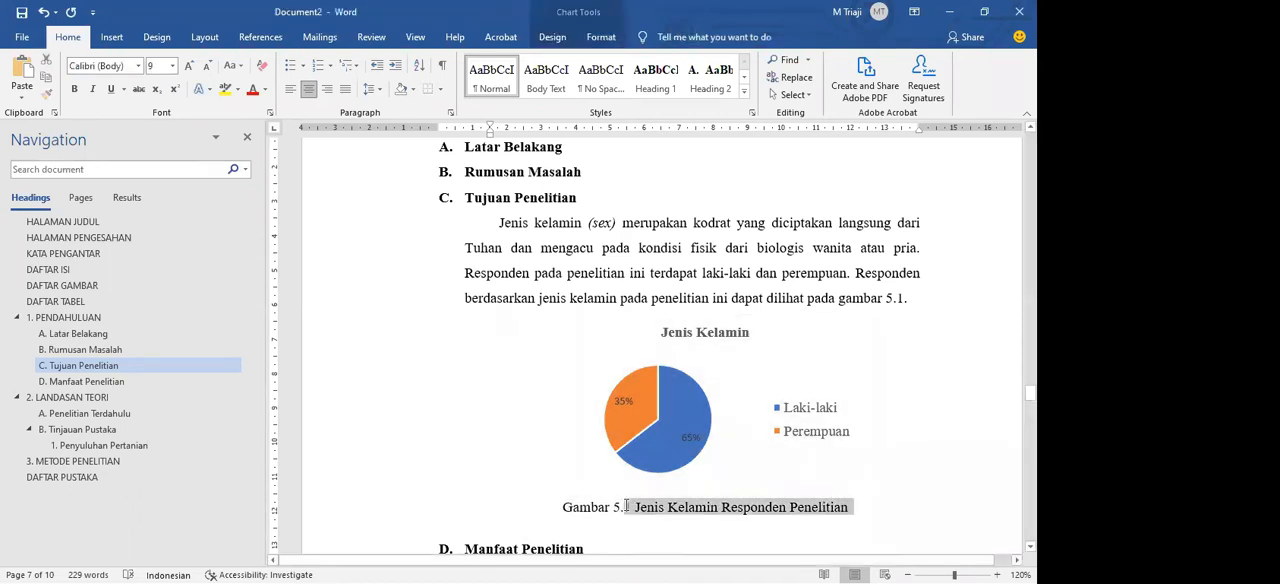
pyautogui.press('BackSpace')
pyautogui.press('BackSpace')
pyautogui.press('BackSpace')
pyautogui.press('BackSpace')
pyautogui.press('BackSpace')
pyautogui.press('BackSpace')
pyautogui.press('BackSpace')
pyautogui.press('BackSpace')
pyautogui.press('BackSpace')
pyautogui.press('BackSpace')
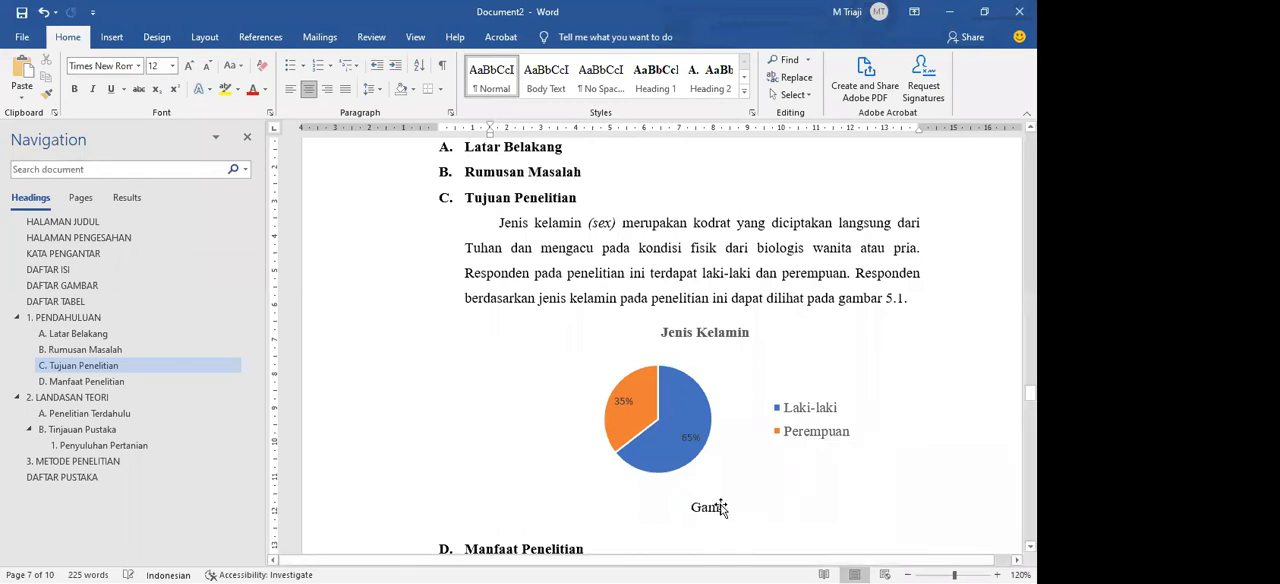
pyautogui.click(726, 468)
pyautogui.click(750, 505)
pyautogui.click(738, 455)
# Step: Select the pie chart and start Insert Caption for it, moving the dialog clear of the chart
pyautogui.click(725, 249)
pyautogui.click(766, 362)
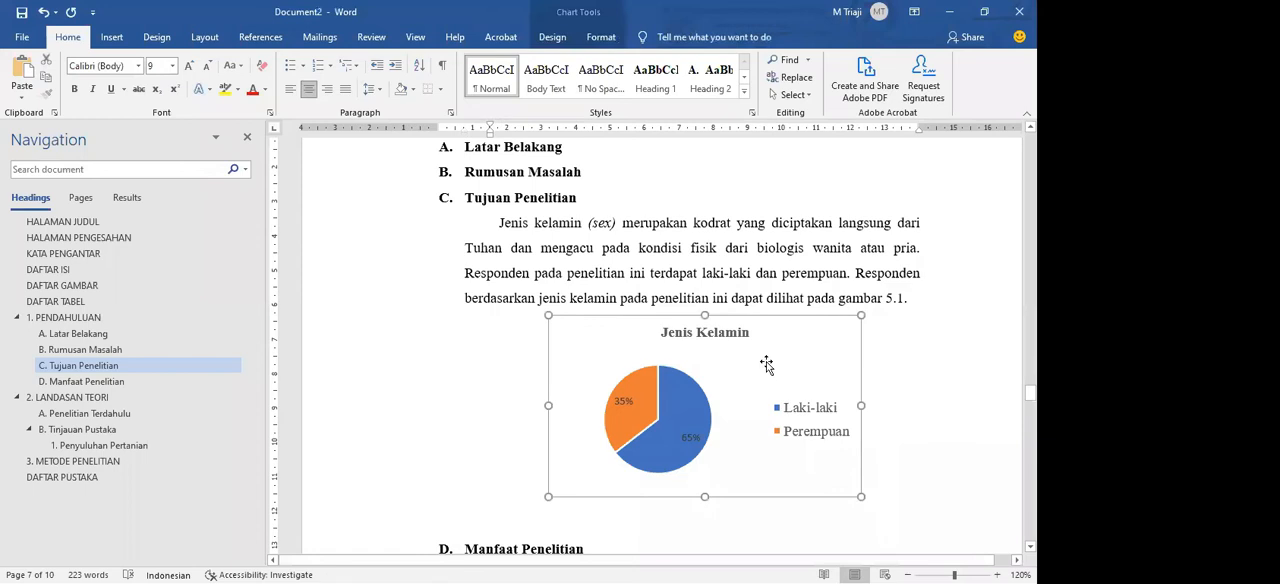
pyautogui.click(113, 37)
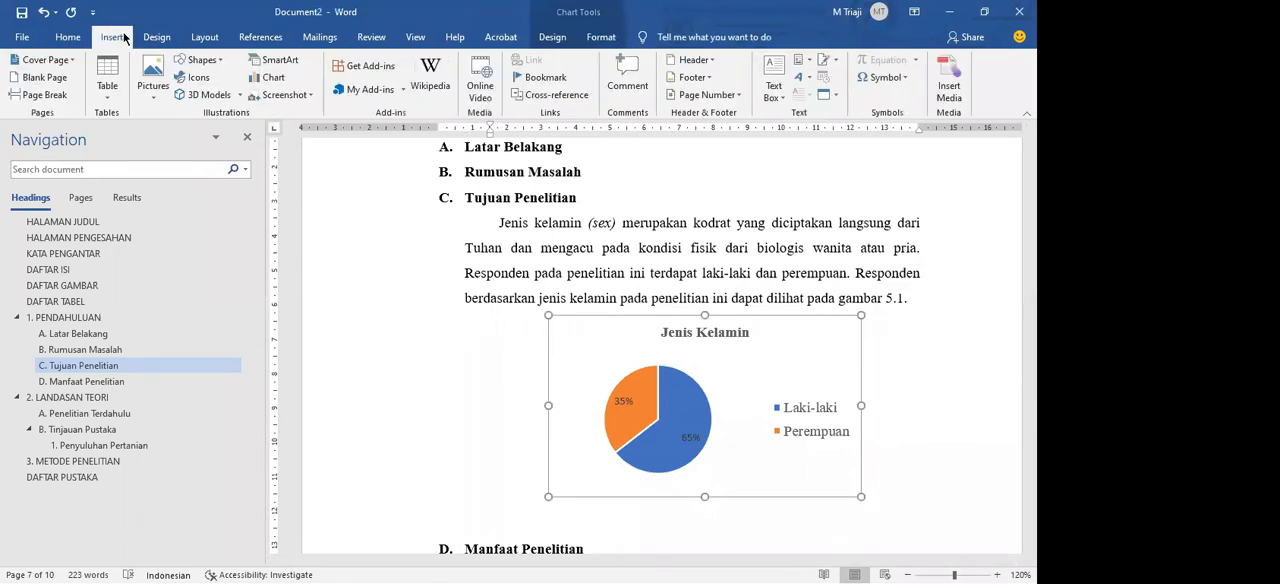
pyautogui.click(256, 37)
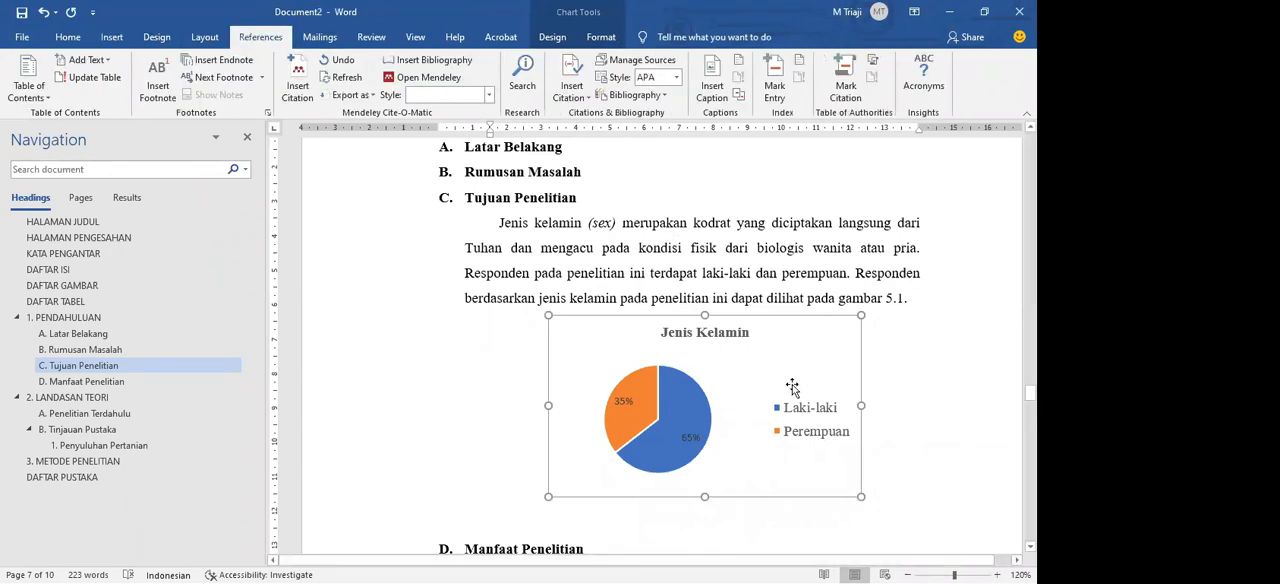
pyautogui.click(721, 92)
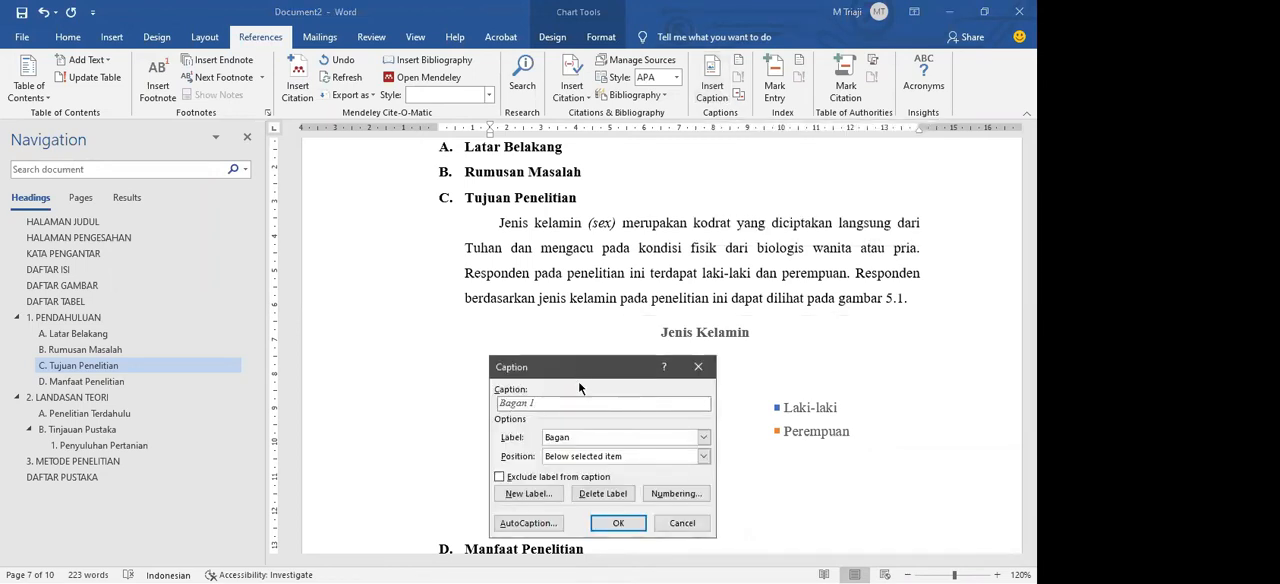
pyautogui.moveTo(556, 363); pyautogui.dragTo(454, 235)
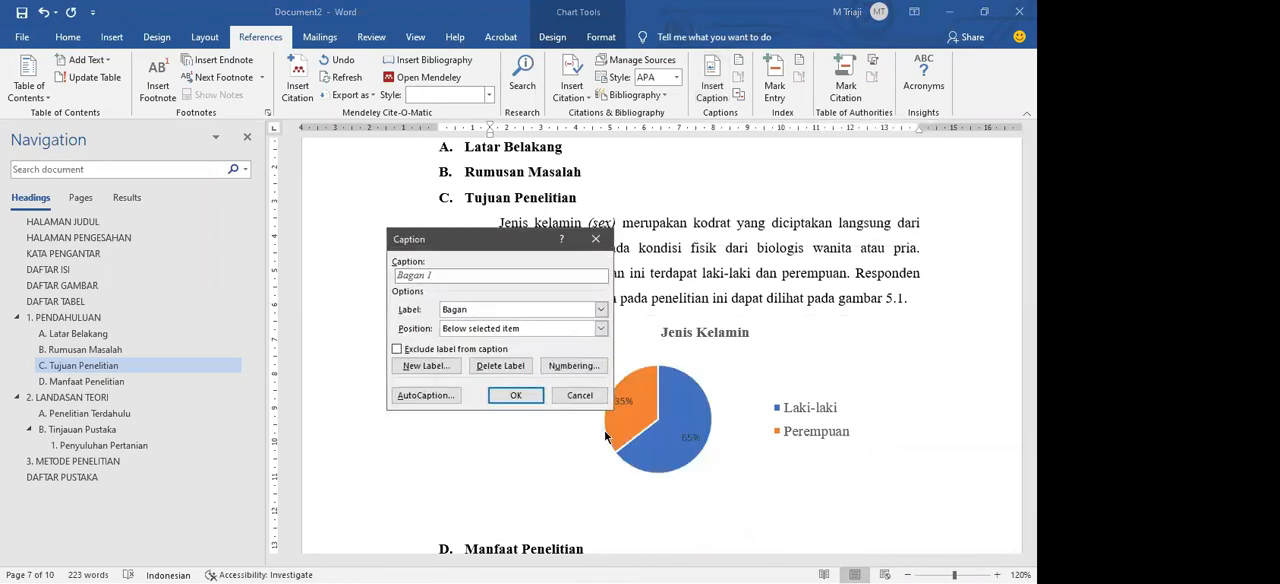
# Step: Look through the available caption labels, trying Gambar and then Bagan
pyautogui.click(479, 306)
pyautogui.click(479, 316)
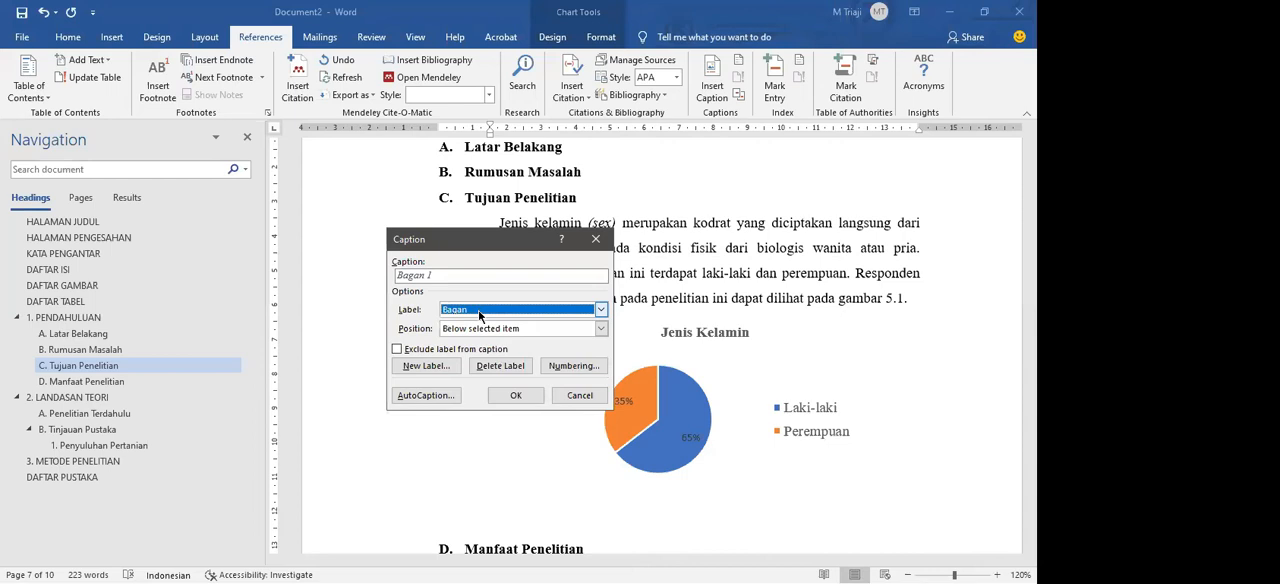
pyautogui.click(479, 312)
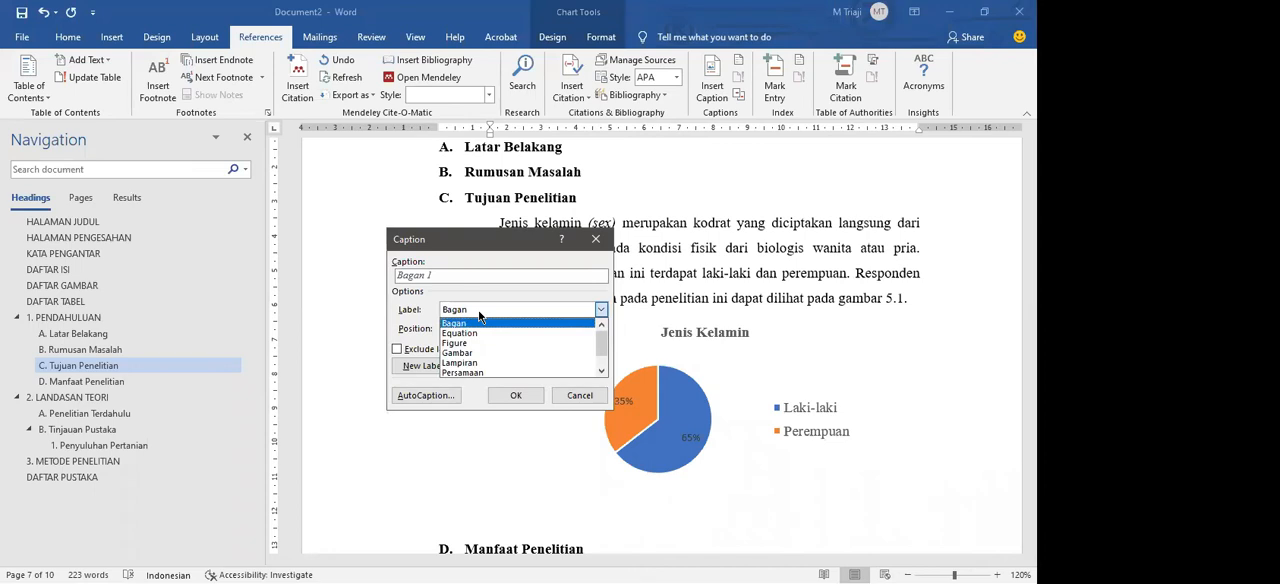
pyautogui.click(479, 312)
pyautogui.click(478, 312)
pyautogui.click(478, 312)
pyautogui.click(478, 312)
pyautogui.click(470, 312)
pyautogui.click(470, 313)
pyautogui.click(466, 356)
pyautogui.click(470, 310)
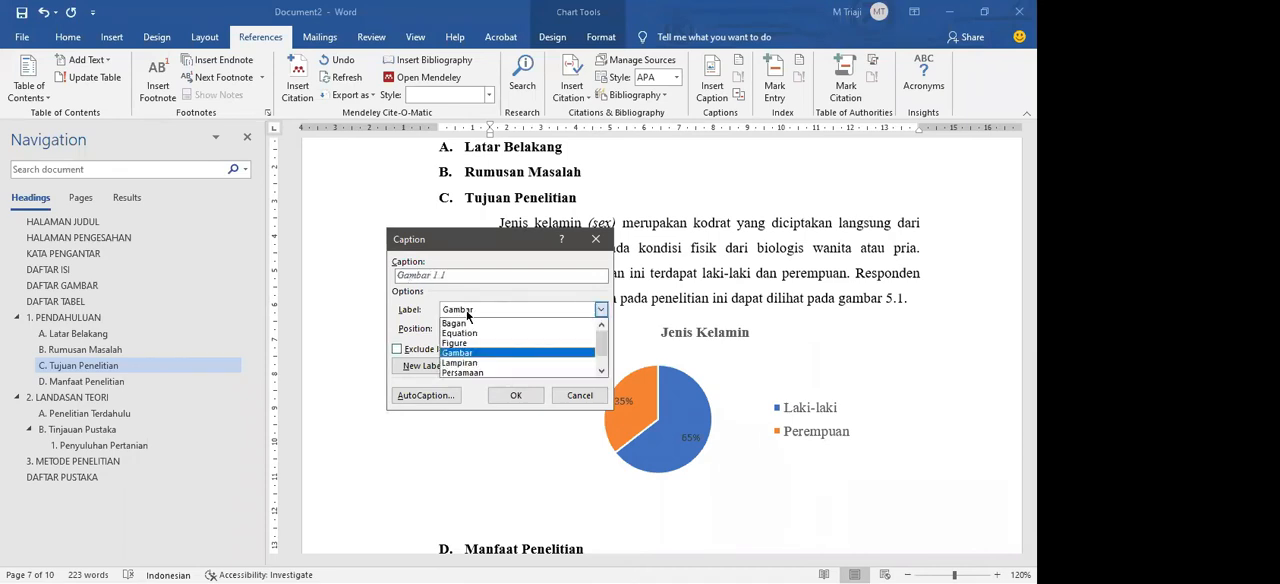
pyautogui.click(468, 323)
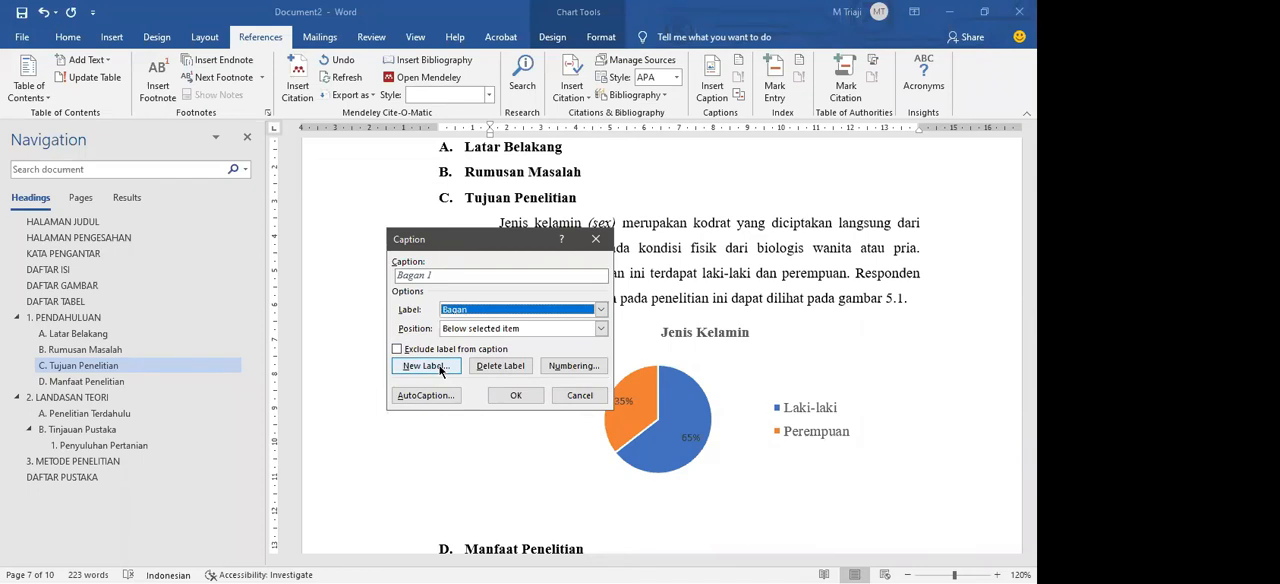
# Step: Enter Gambar as a new caption label and use it as the label for the chart's caption
pyautogui.click(440, 366)
pyautogui.write('Gambar')
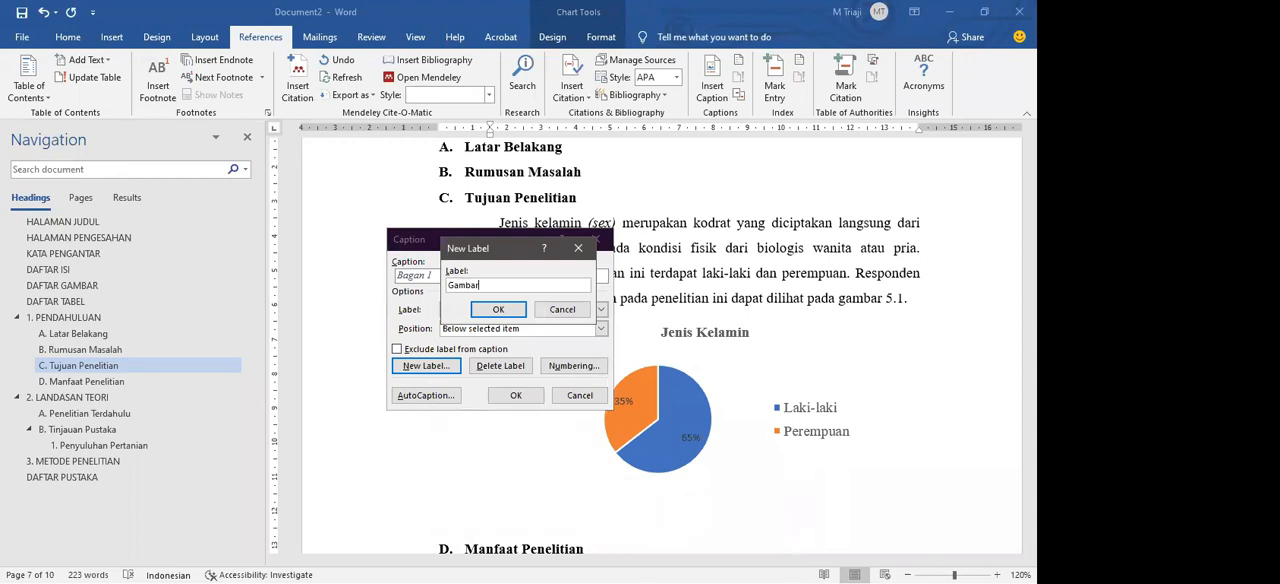
pyautogui.click(481, 308)
pyautogui.click(481, 310)
pyautogui.click(466, 353)
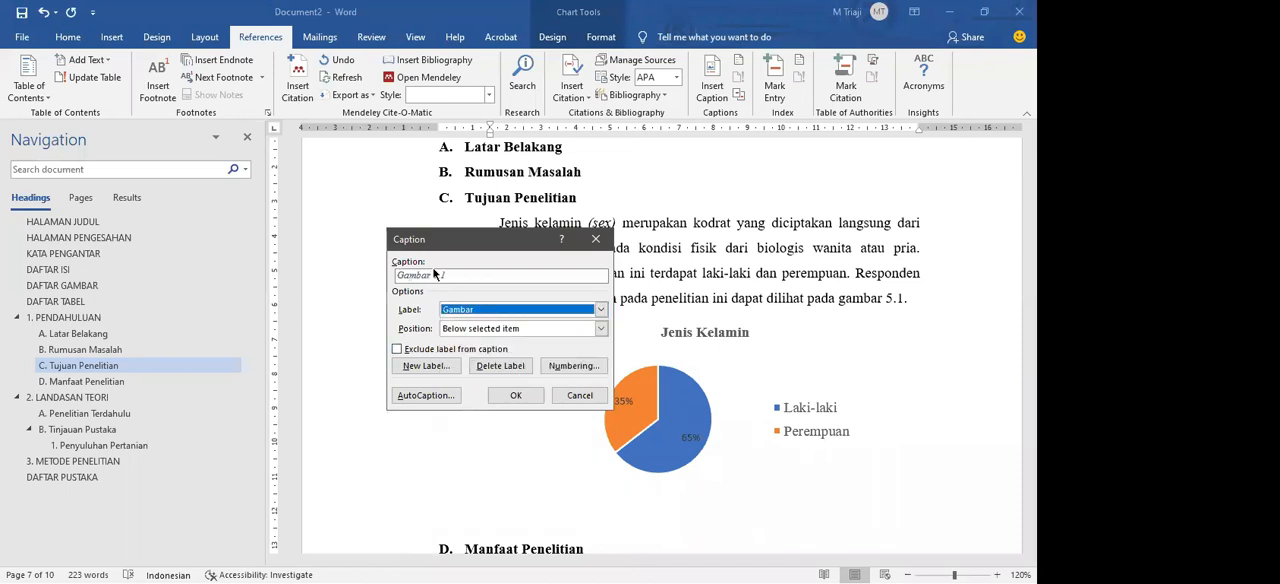
pyautogui.click(463, 277)
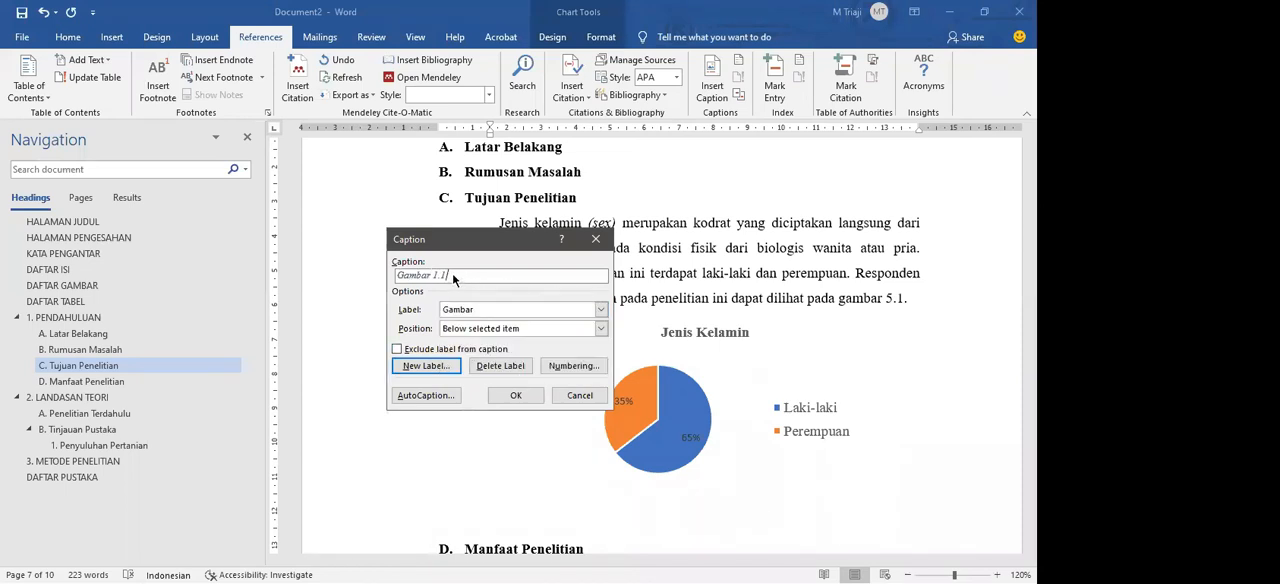
# Step: Set the caption's position to Below selected item
pyautogui.click(462, 330)
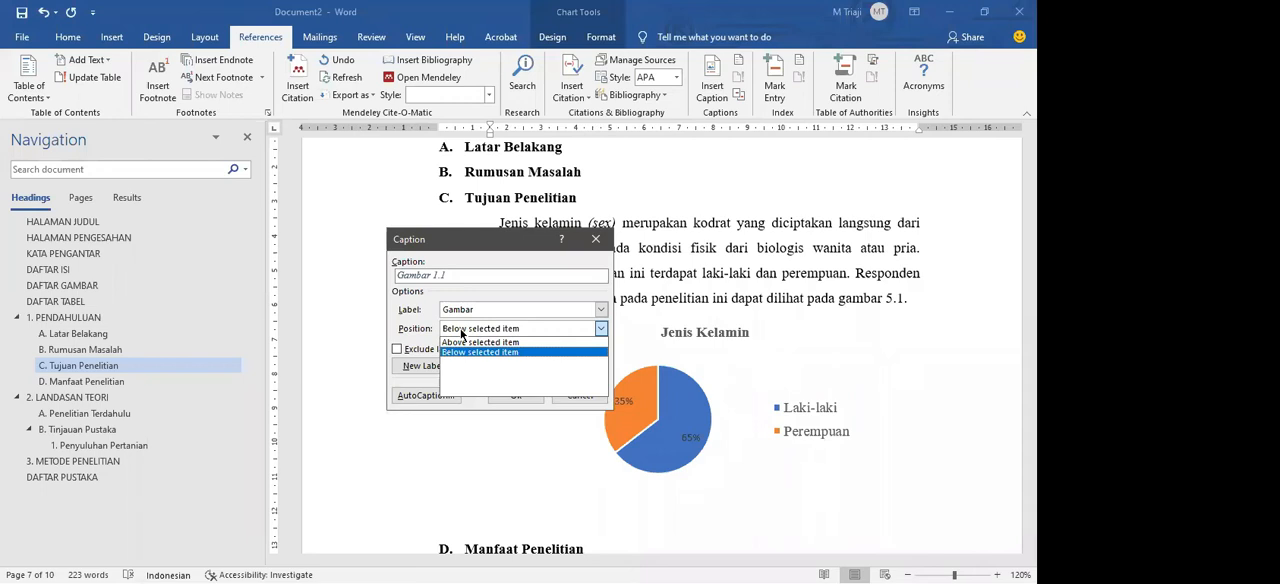
pyautogui.click(461, 332)
pyautogui.click(461, 332)
pyautogui.click(458, 353)
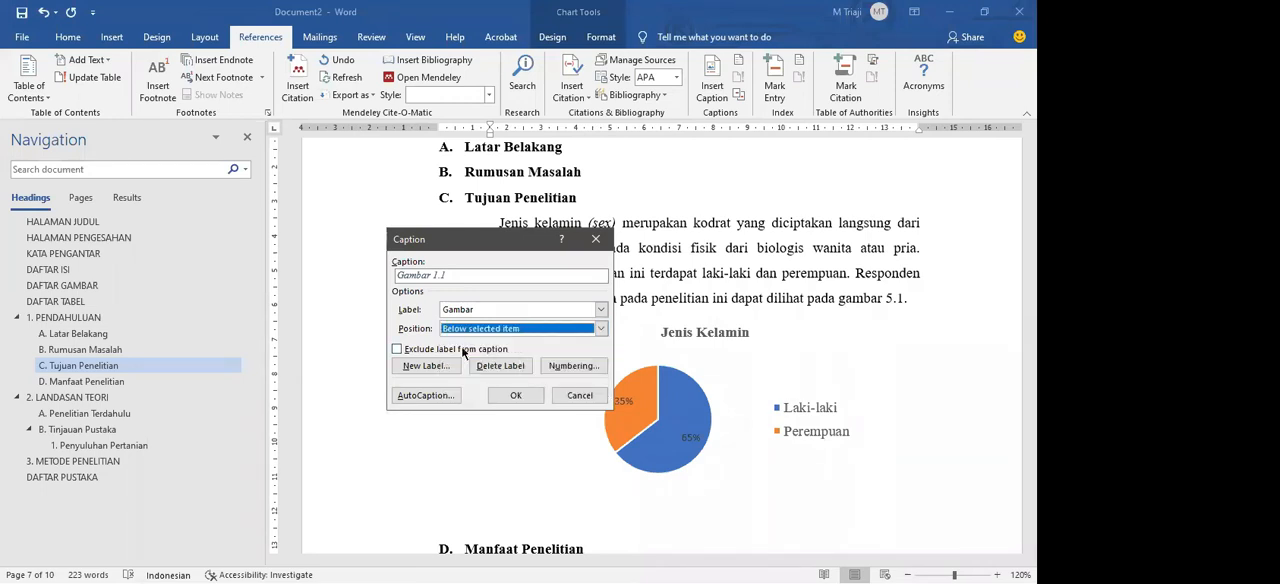
pyautogui.click(478, 331)
pyautogui.click(479, 331)
pyautogui.click(554, 364)
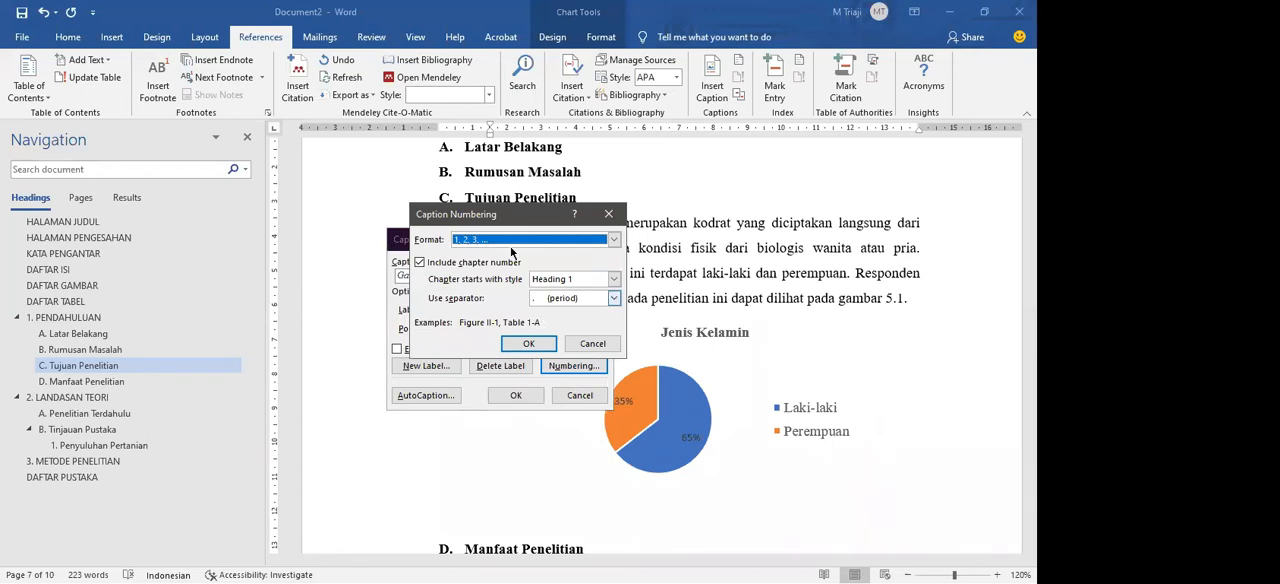
pyautogui.moveTo(500, 216); pyautogui.dragTo(502, 268)
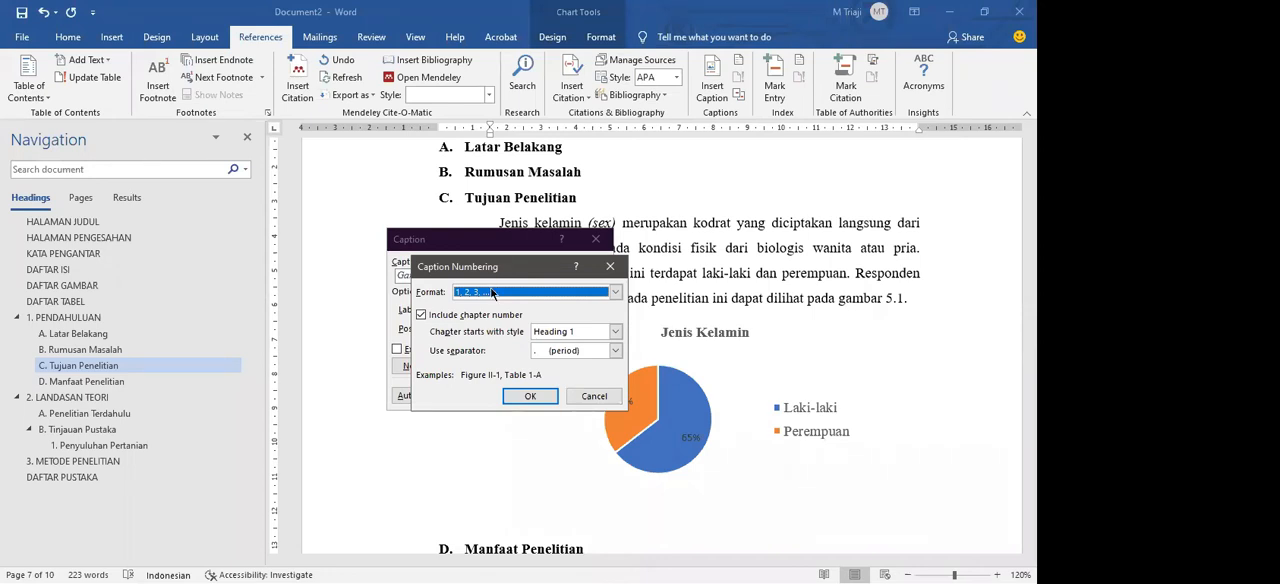
pyautogui.click(486, 315)
pyautogui.click(610, 267)
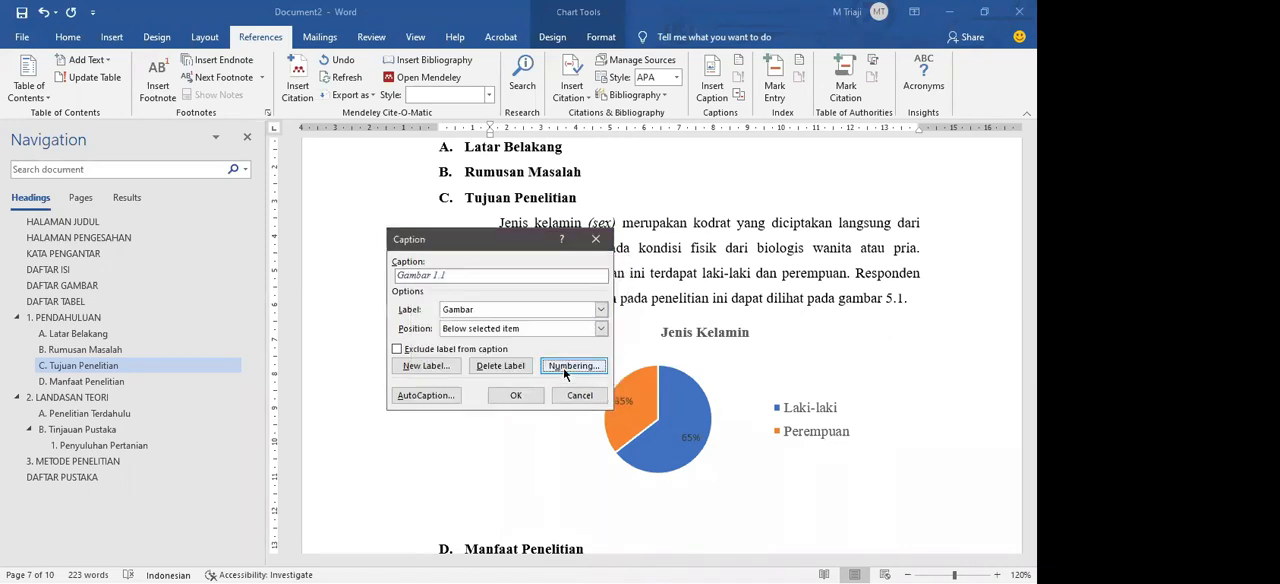
# Step: Set the caption numbering to format 1, 2, 3 with the chapter number included, starting with Heading 1 and separated by a period
pyautogui.click(564, 367)
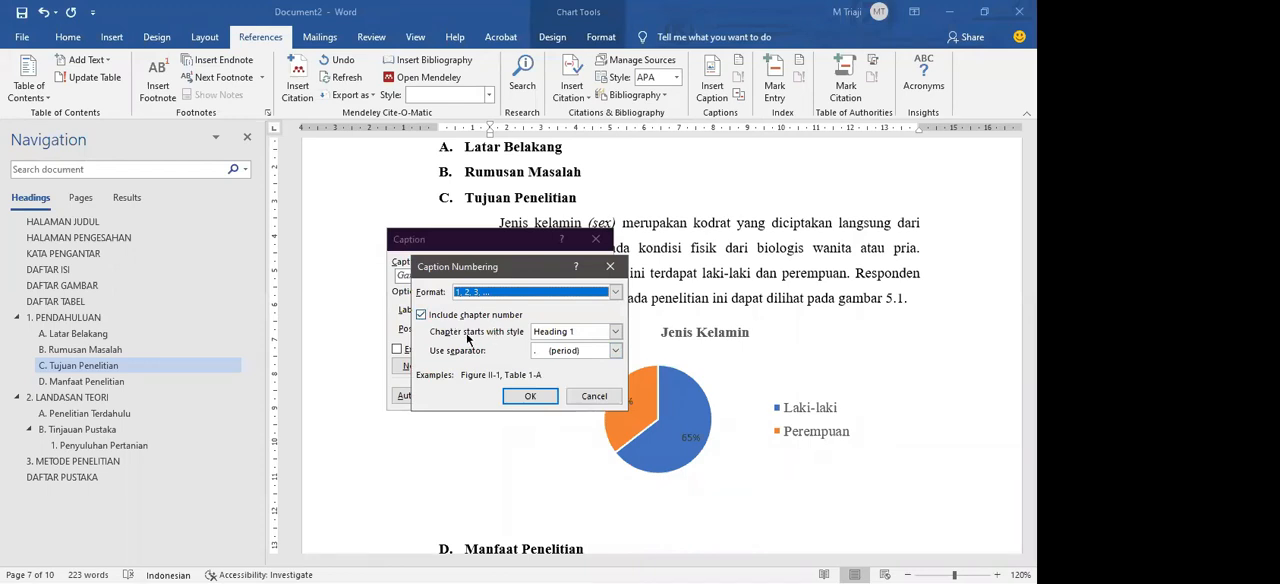
pyautogui.click(543, 333)
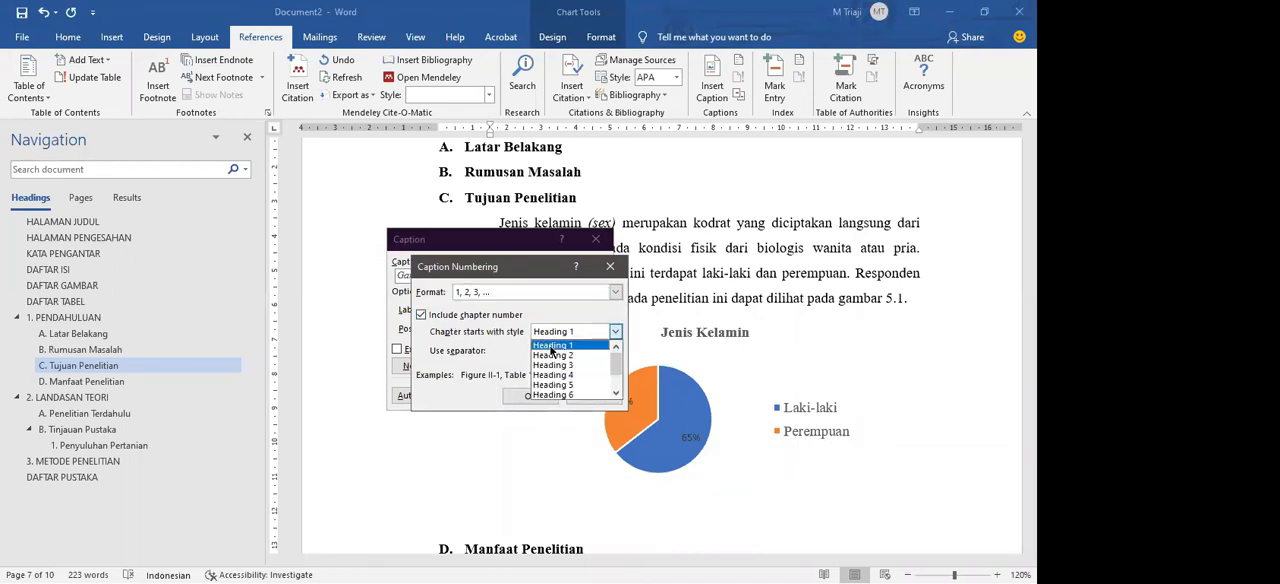
pyautogui.click(551, 347)
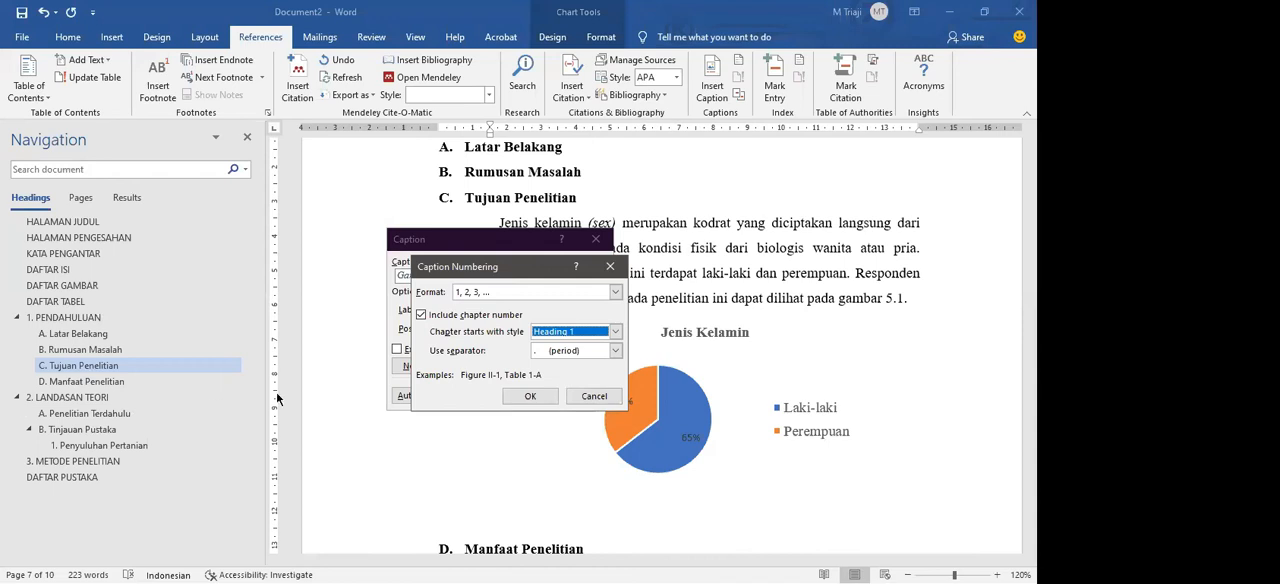
pyautogui.click(554, 353)
pyautogui.click(555, 353)
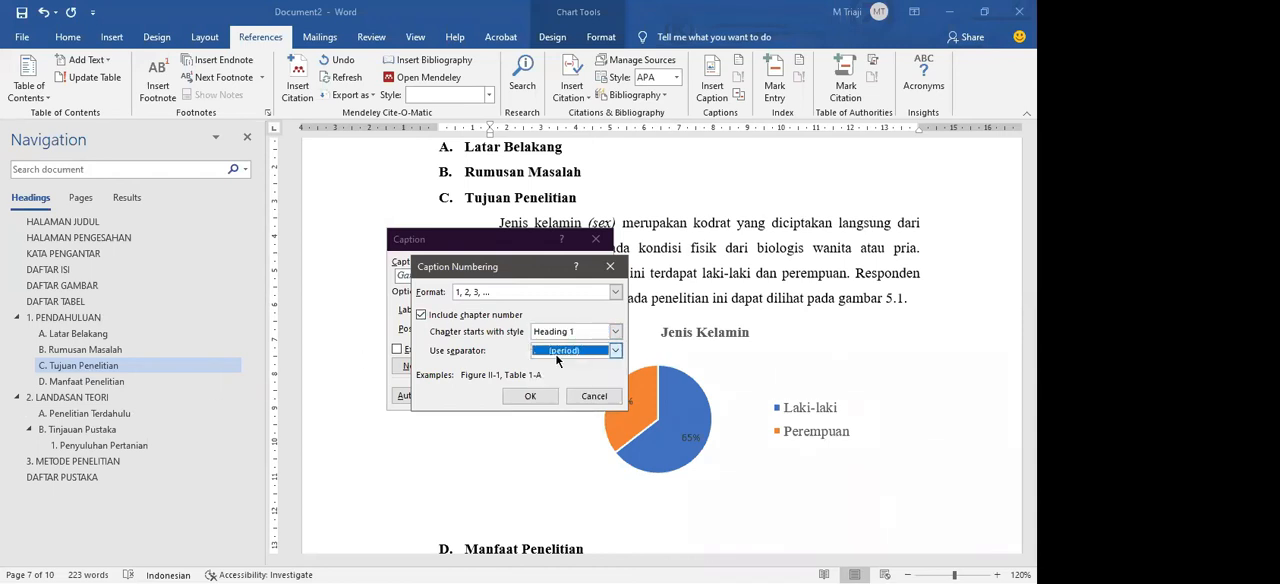
pyautogui.click(556, 354)
pyautogui.click(475, 297)
pyautogui.click(536, 396)
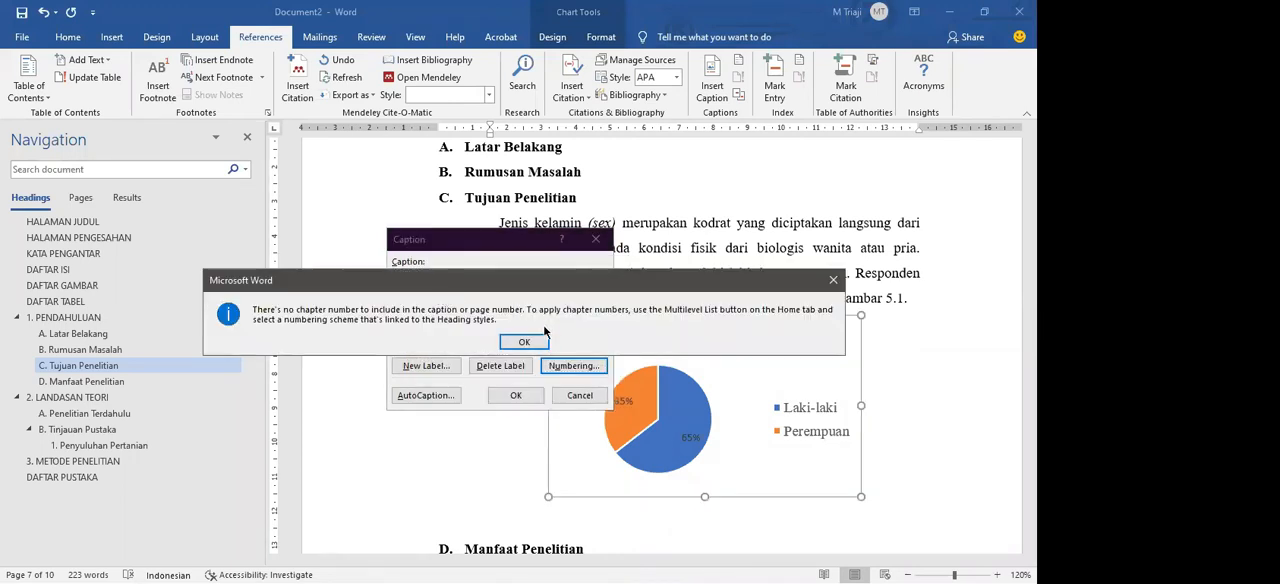
pyautogui.click(535, 343)
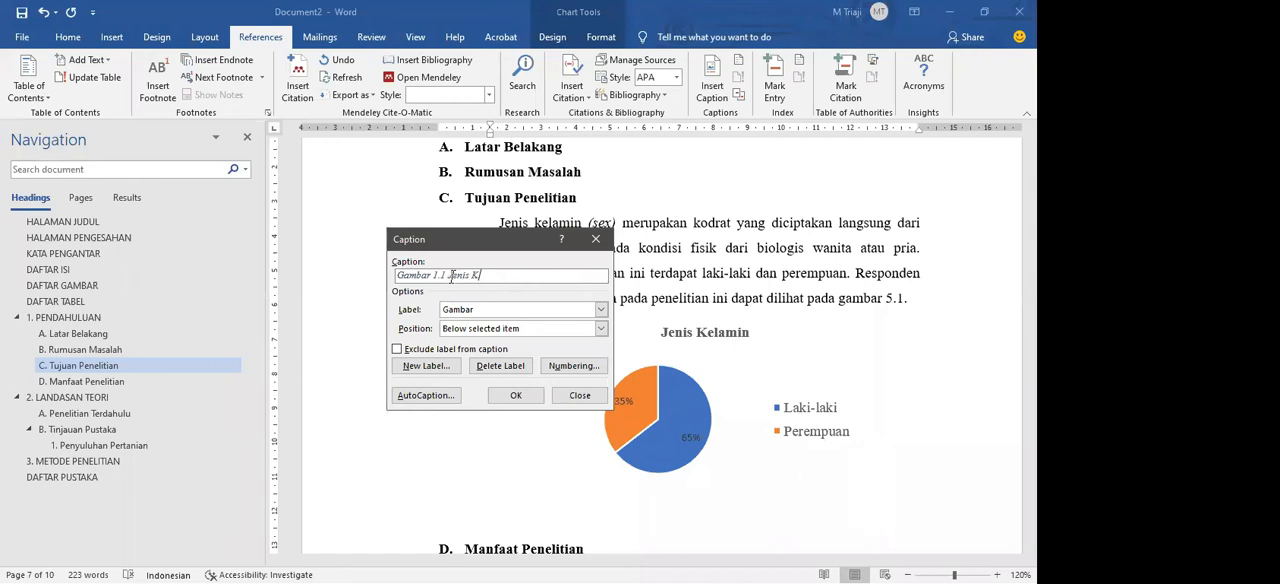
# Step: Complete the caption text with "Jenis Kelamin Responden Penelitian" after the Gambar number and insert the caption below the chart
pyautogui.write('in P')
pyautogui.write('esponden Penel')
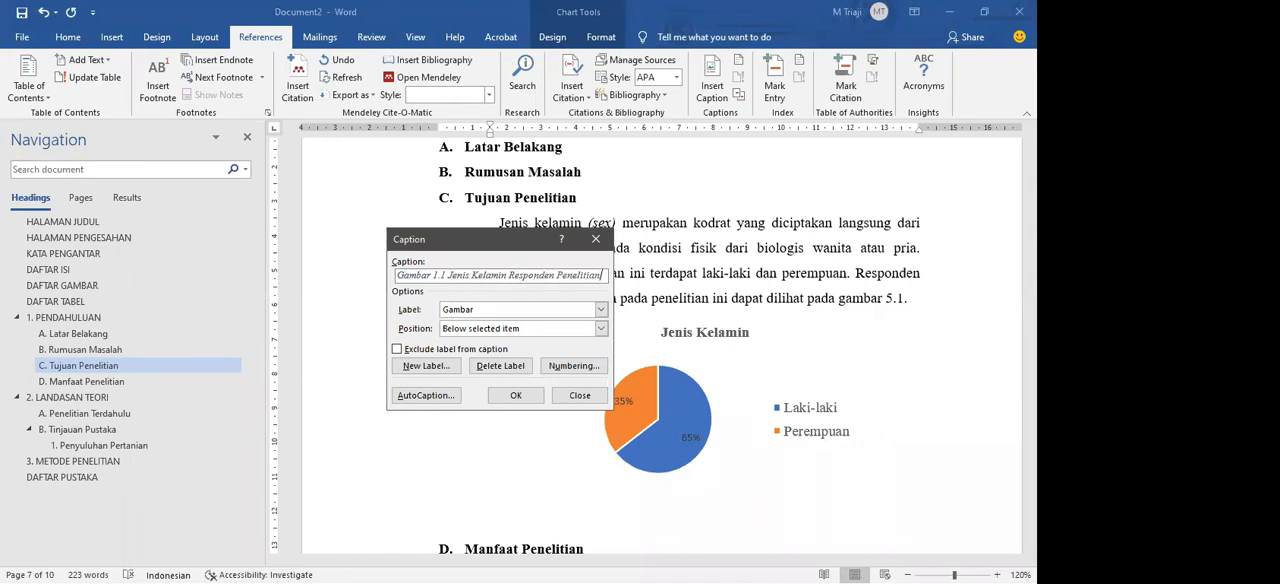
pyautogui.write('itian')
pyautogui.click(515, 395)
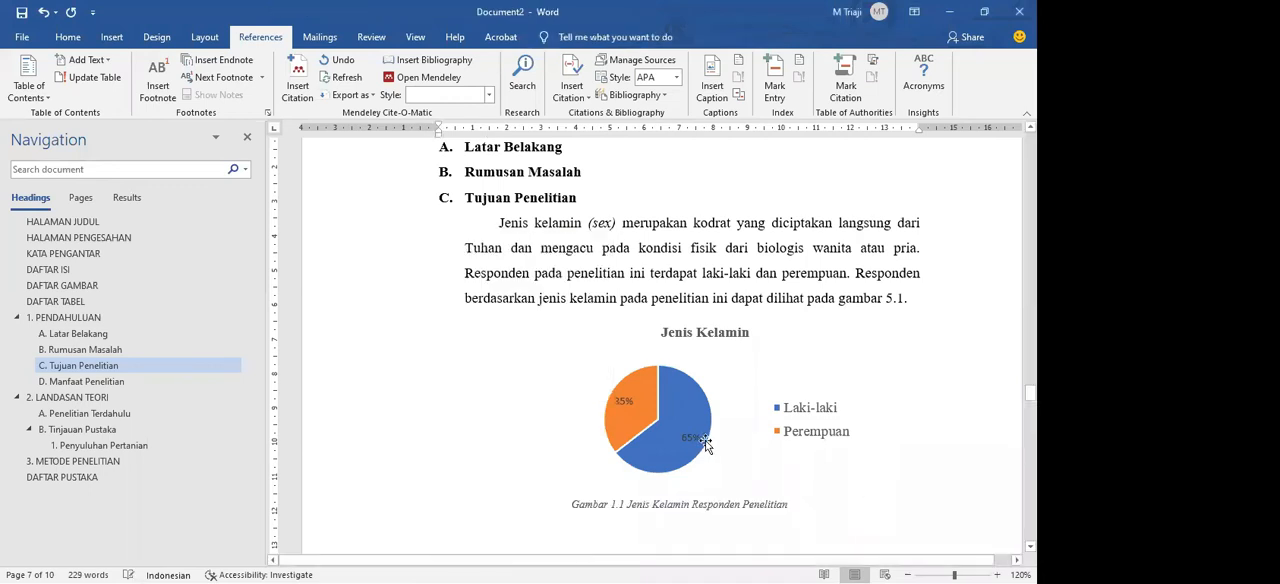
# Step: Format the chart's caption as 12 pt, non-italic text in the Automatic font color
pyautogui.scroll(-1, 704, 442)
pyautogui.moveTo(788, 462); pyautogui.dragTo(571, 464)
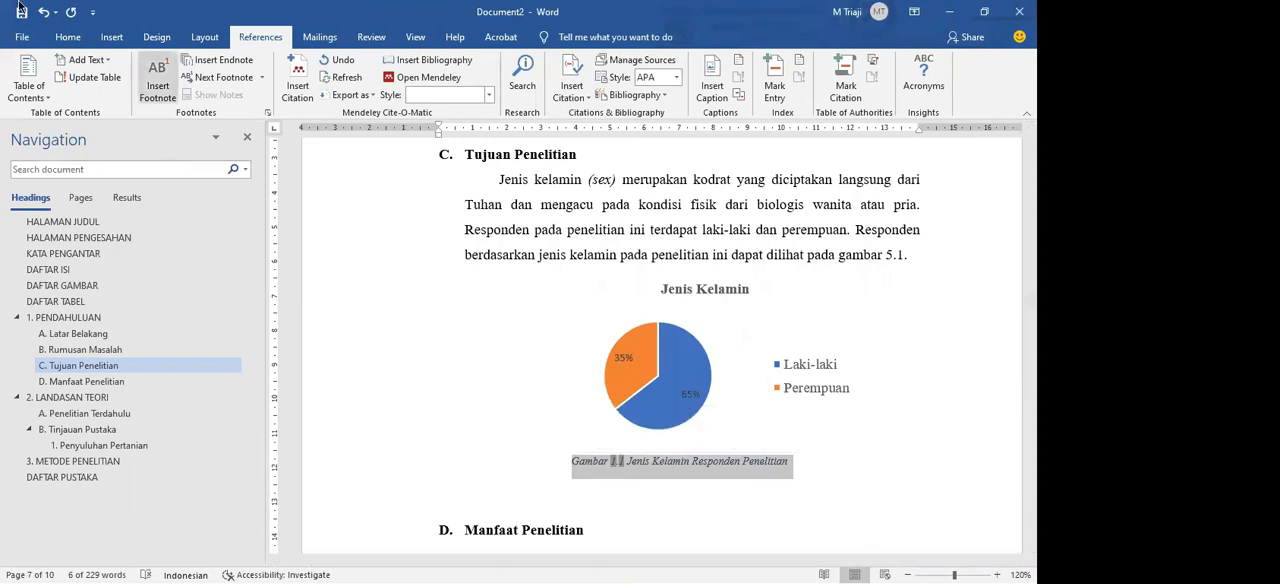
pyautogui.click(67, 37)
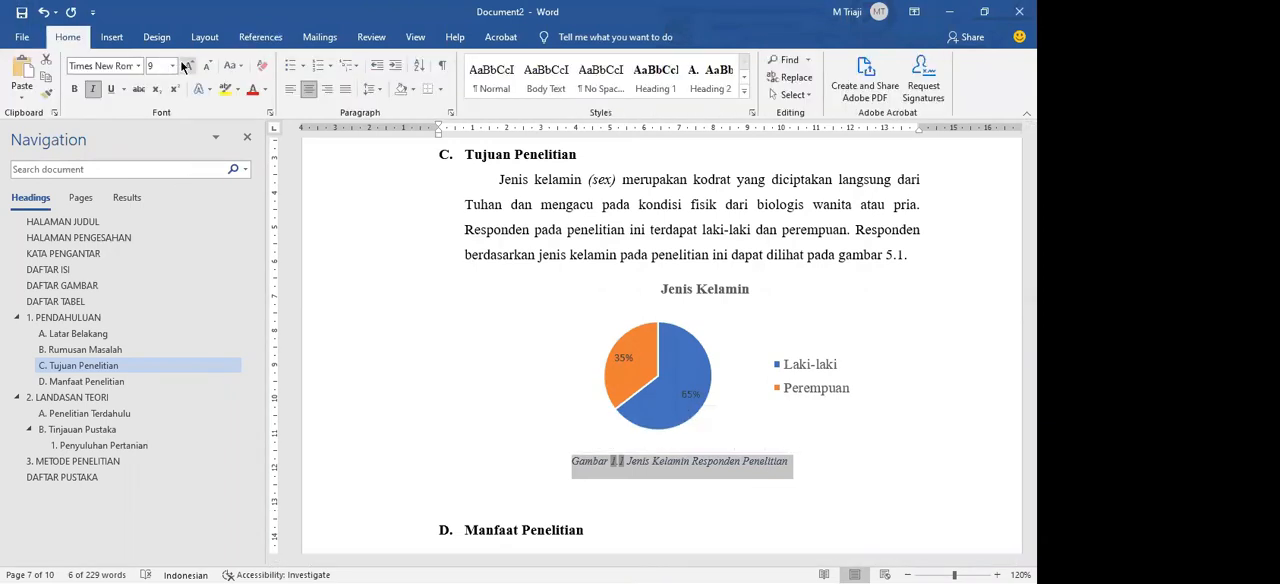
pyautogui.click(183, 66)
pyautogui.click(183, 66)
pyautogui.click(183, 66)
pyautogui.click(137, 65)
pyautogui.click(136, 66)
pyautogui.click(96, 94)
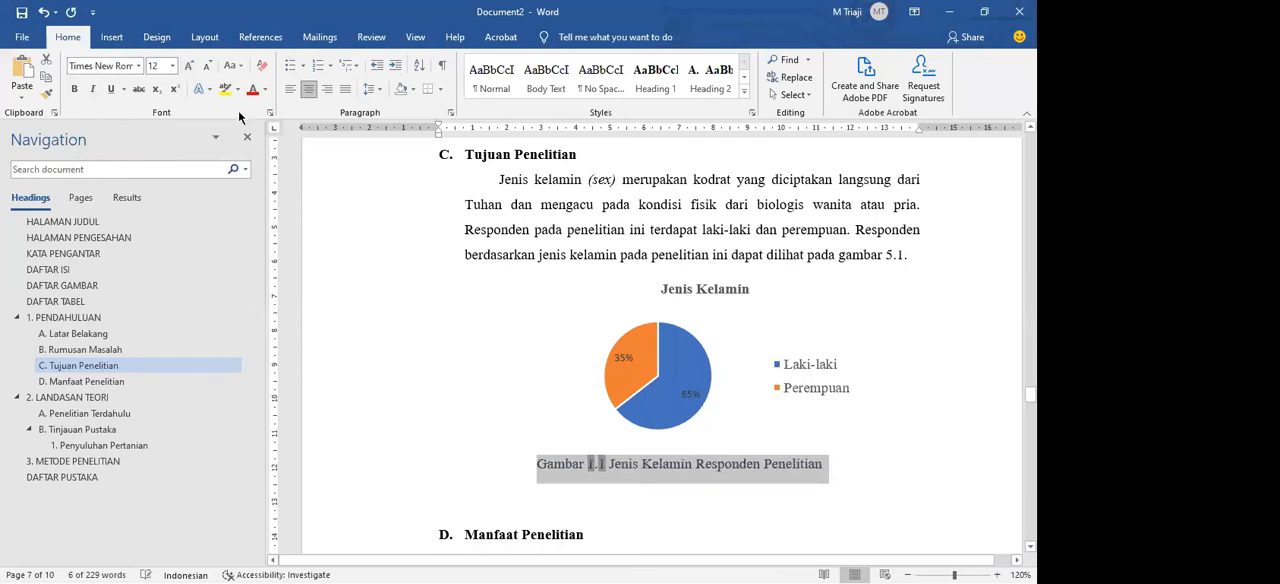
pyautogui.click(265, 89)
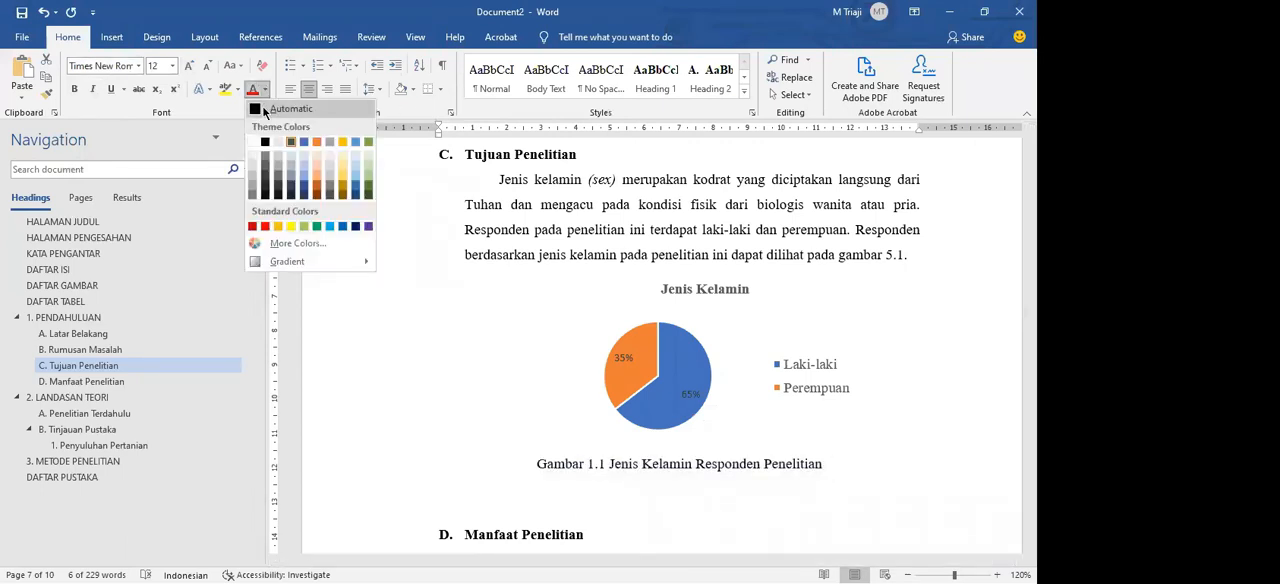
pyautogui.click(322, 110)
pyautogui.click(870, 482)
pyautogui.moveTo(850, 468); pyautogui.dragTo(543, 465)
pyautogui.click(541, 463)
pyautogui.click(714, 471)
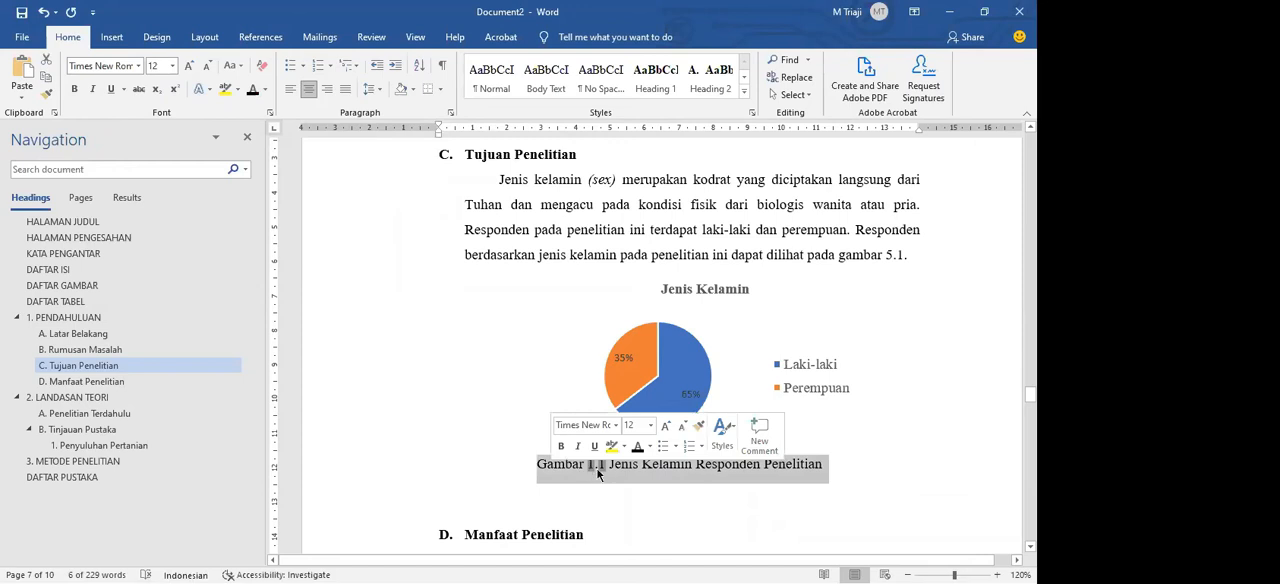
pyautogui.rightClick(596, 467)
pyautogui.press('Escape')
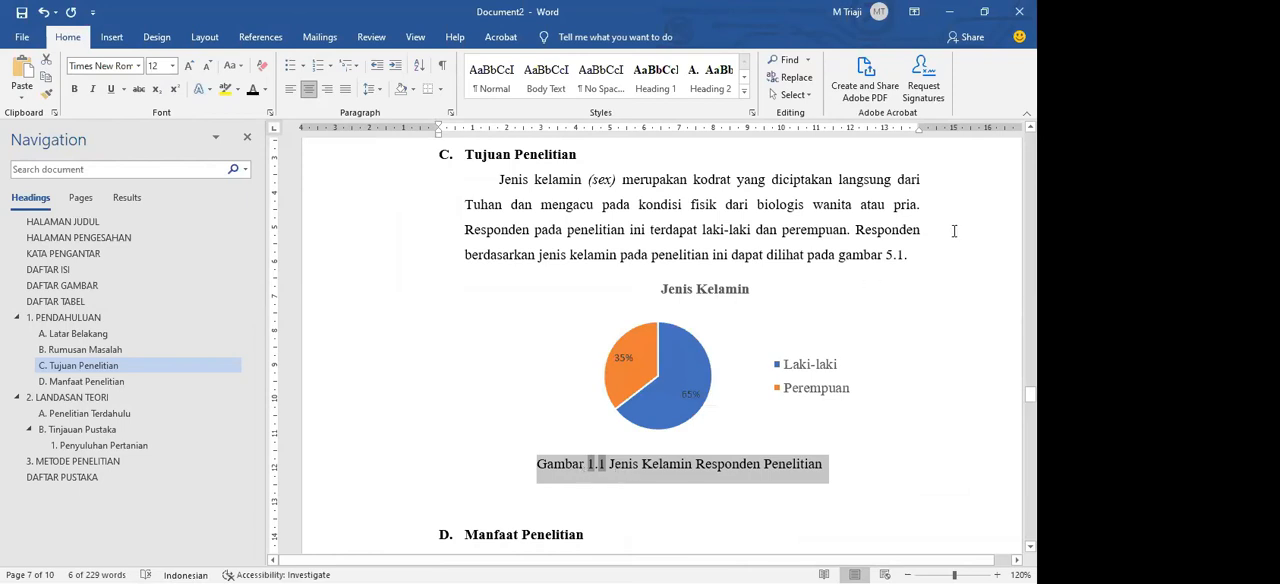
# Step: Change the figure reference at the end of the paragraph above the chart to gambar 1.1
pyautogui.click(917, 252)
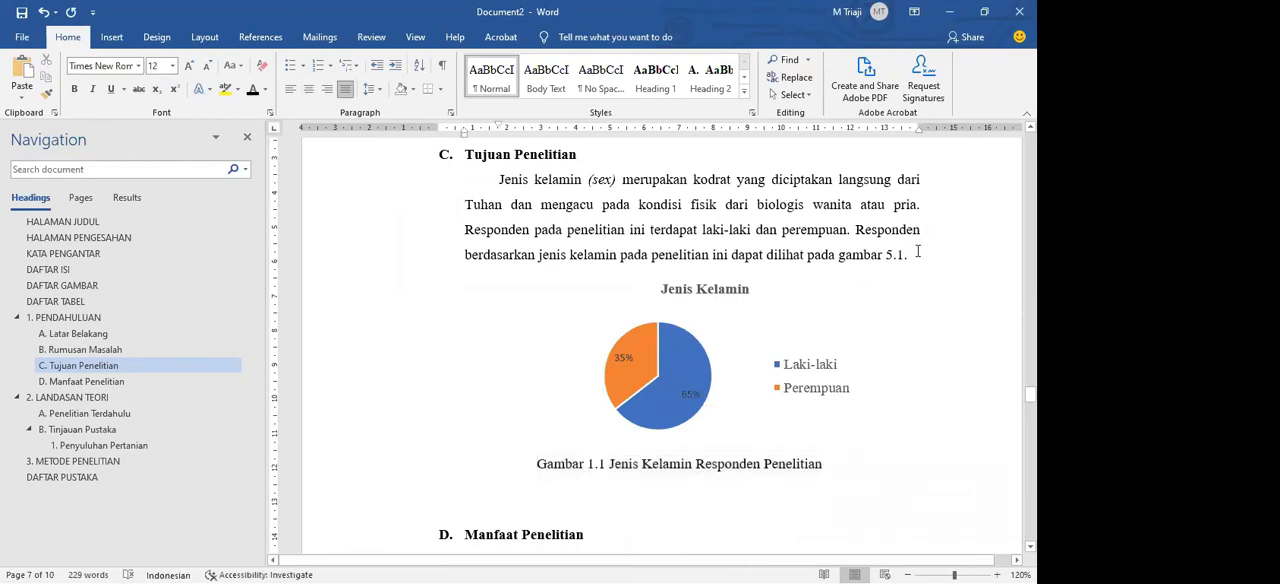
pyautogui.press('BackSpace')
pyautogui.press('BackSpace')
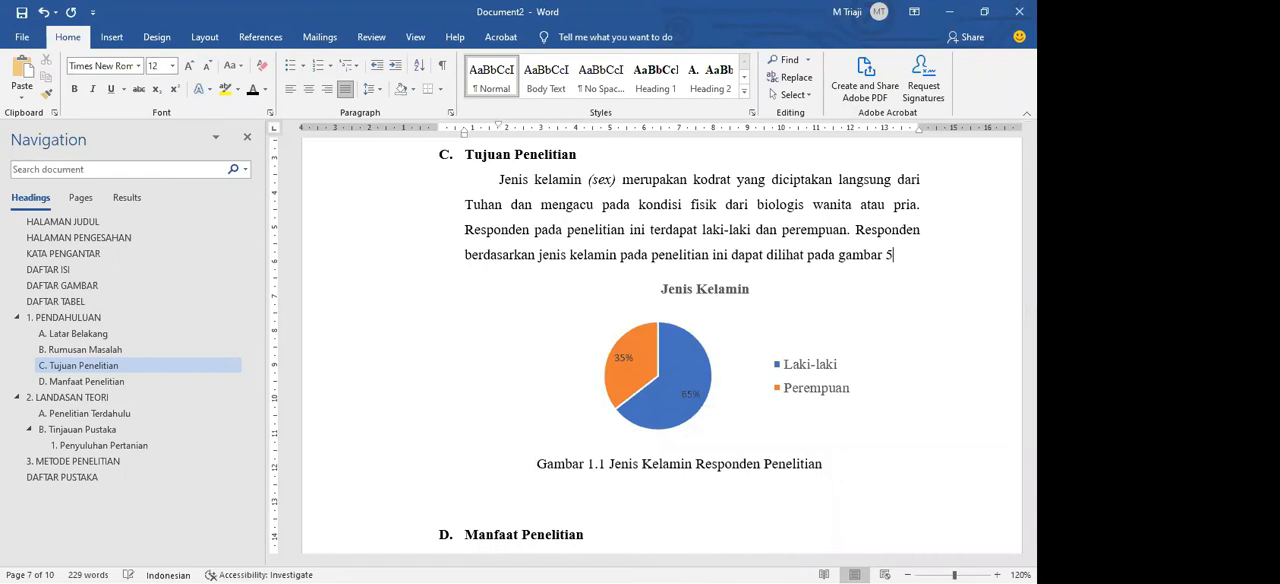
pyautogui.click(744, 489)
pyautogui.moveTo(838, 467); pyautogui.dragTo(671, 469)
pyautogui.moveTo(774, 466); pyautogui.dragTo(496, 461)
# Step: Place the cursor below the chart's caption and switch to the finished thesis document, going to Tabel 5.1 in section B, Perilaku Pencarian Informasi
pyautogui.click(793, 491)
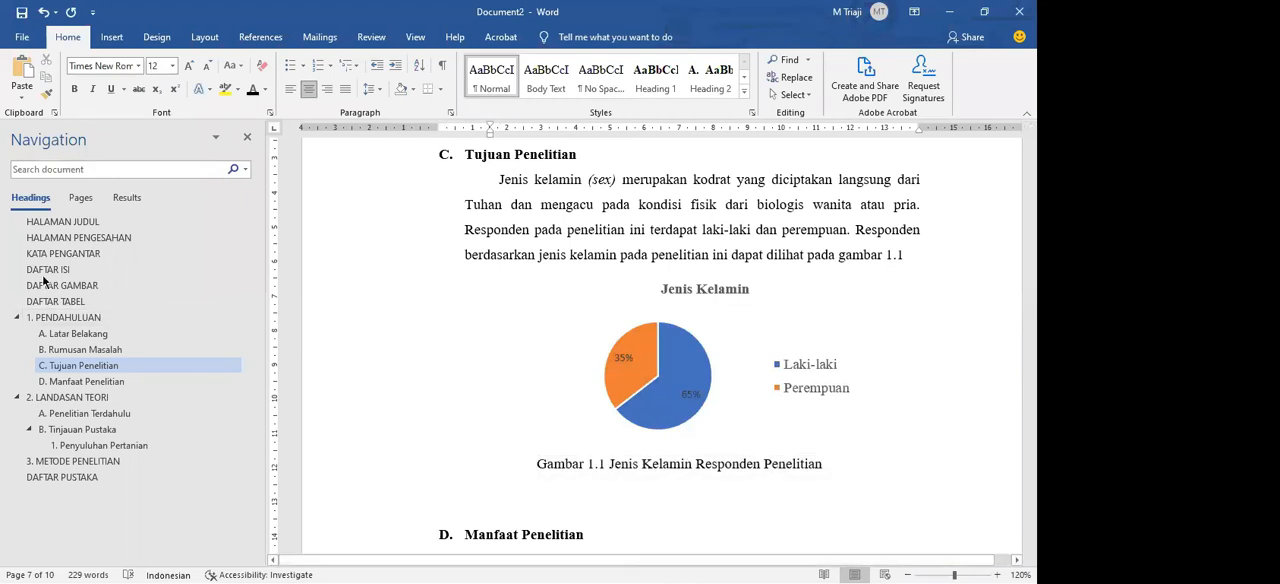
pyautogui.scroll(-1, 765, 359)
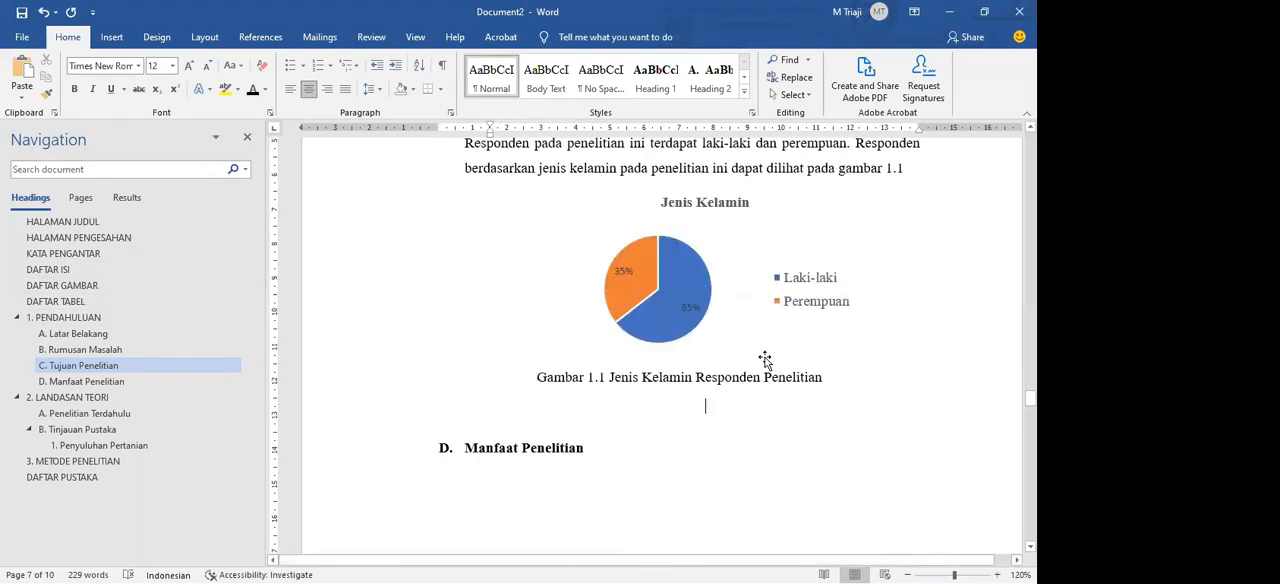
pyautogui.scroll(1, 768, 345)
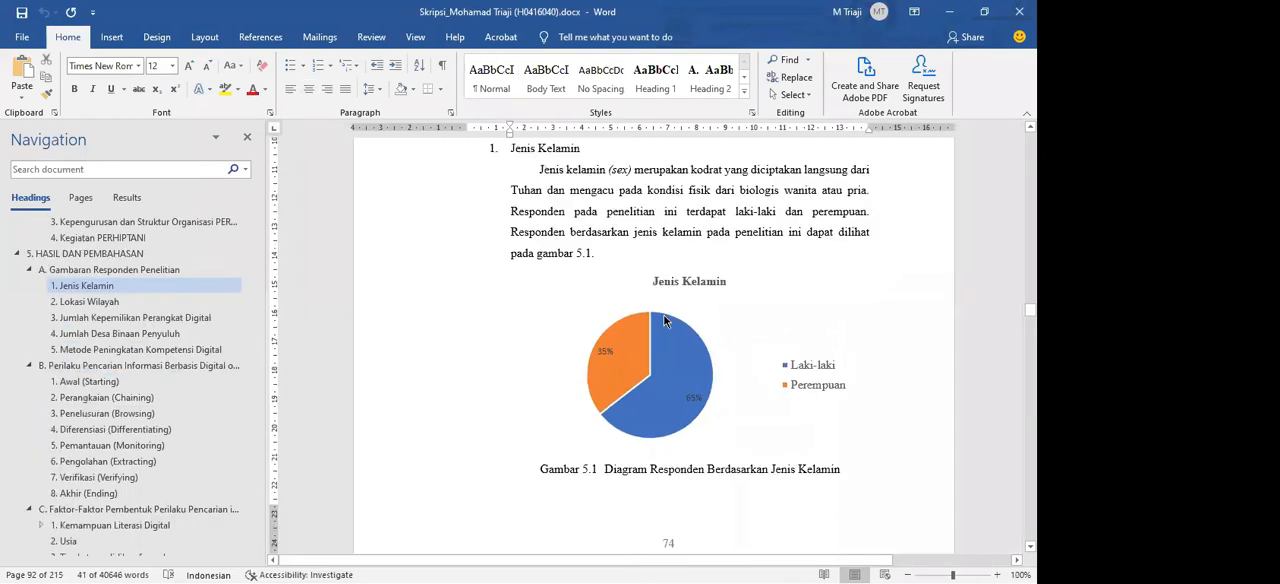
pyautogui.scroll(-6, 607, 340)
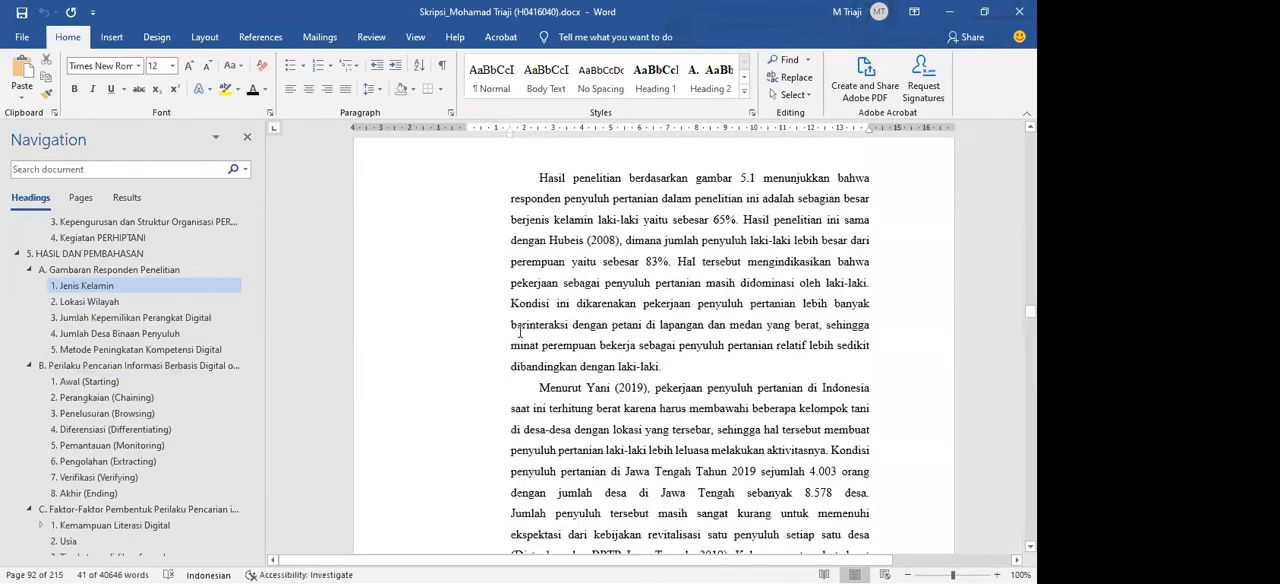
pyautogui.scroll(-10, 538, 333)
pyautogui.click(88, 381)
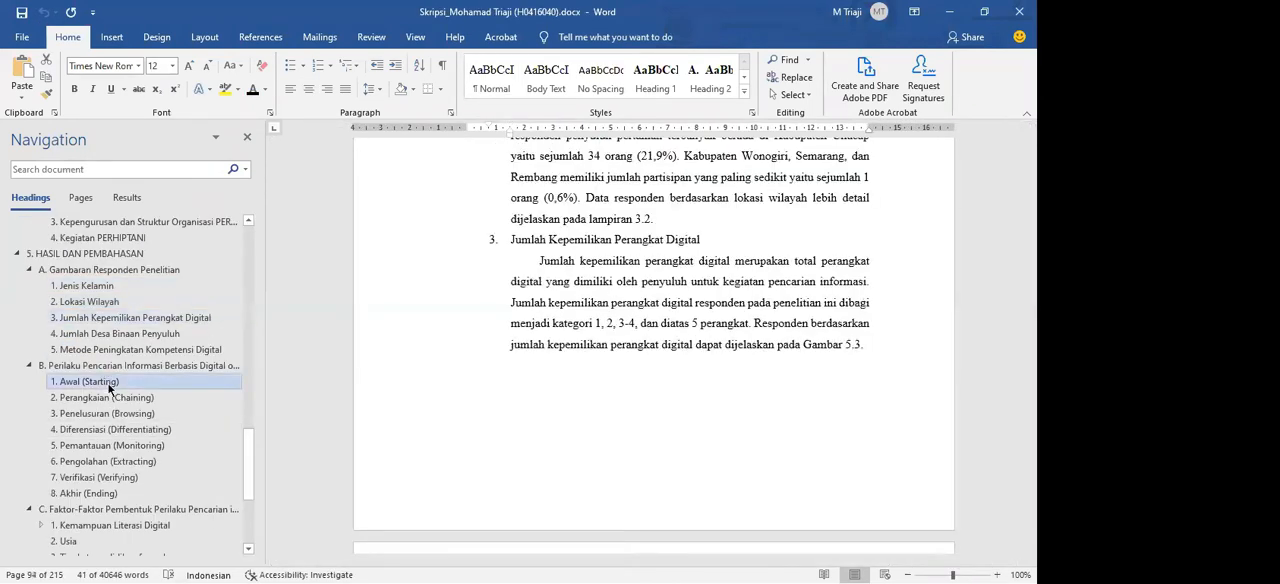
pyautogui.click(100, 365)
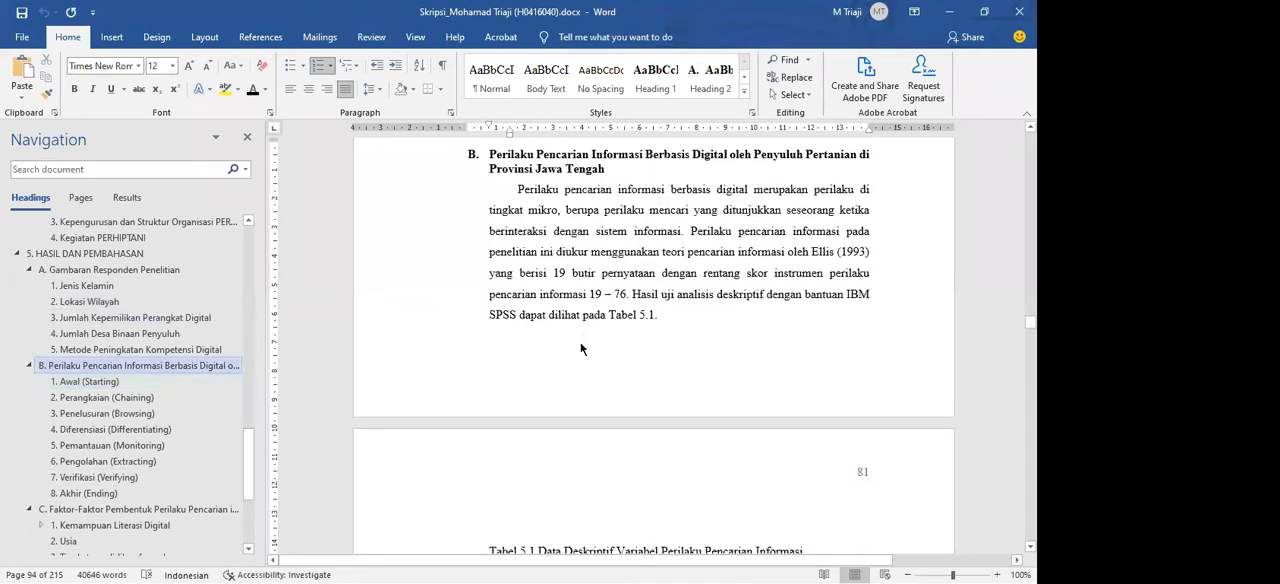
pyautogui.scroll(-5, 537, 285)
pyautogui.scroll(1, 500, 250)
# Step: Copy the statistics table under the Tabel 5.1 title and paste it below the chart's caption in Document2
pyautogui.click(480, 187)
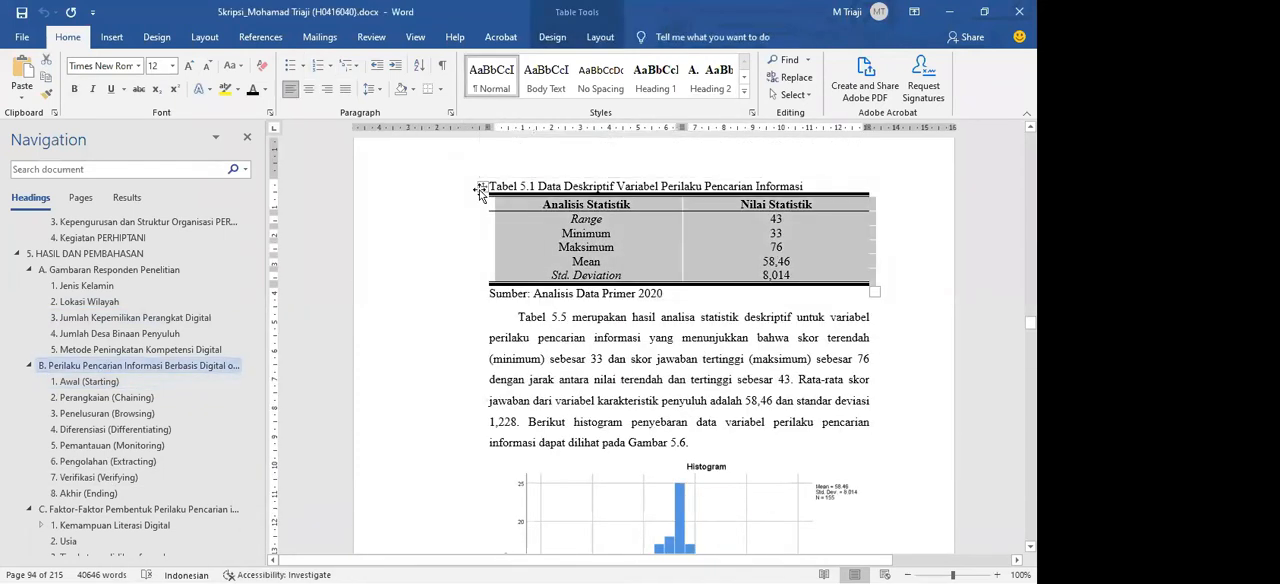
pyautogui.hotkey('ctrl', 'c')
pyautogui.hotkey('alt', 'Tab')
pyautogui.hotkey('ctrl', 'v')
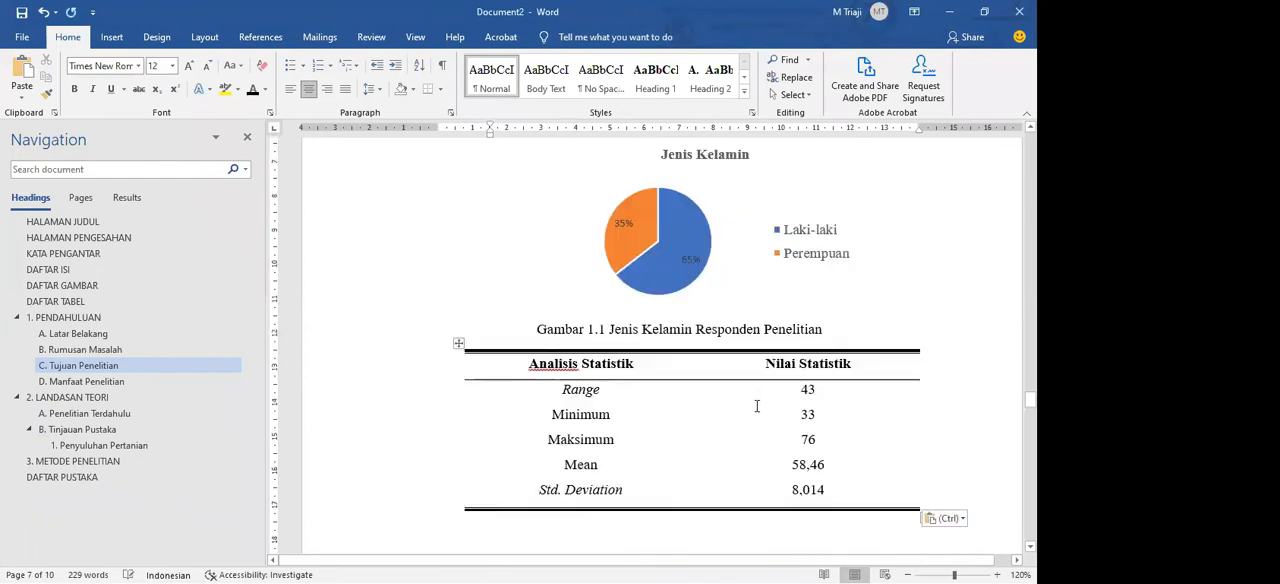
# Step: Set the line spacing of the whole pasted statistics table to Single
pyautogui.click(458, 257)
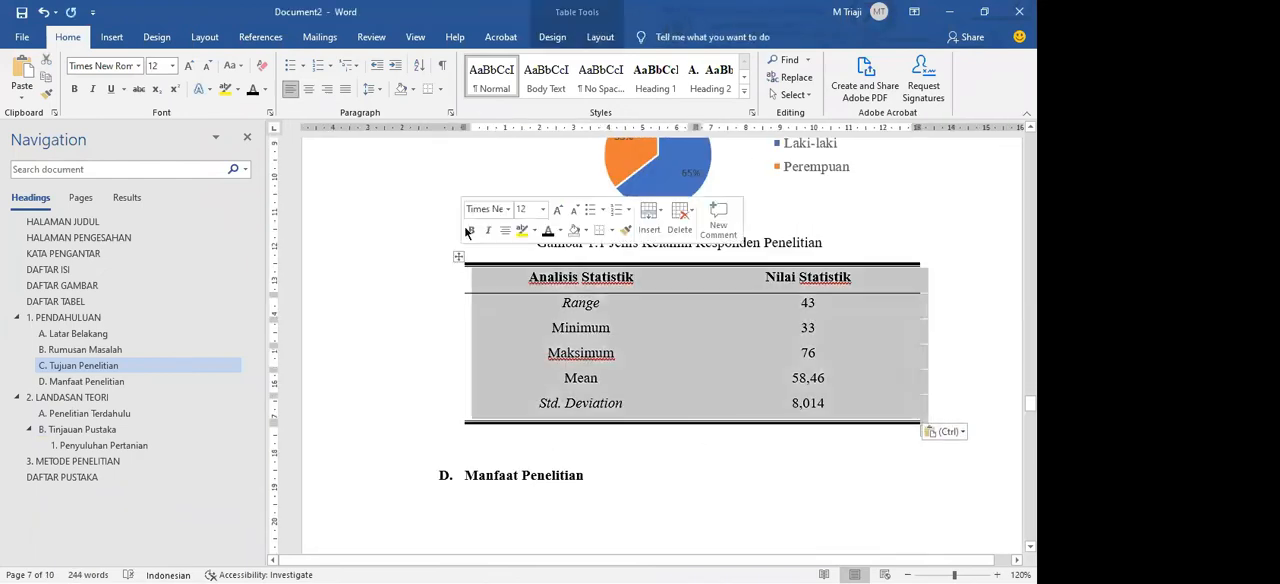
pyautogui.click(451, 112)
pyautogui.click(528, 323)
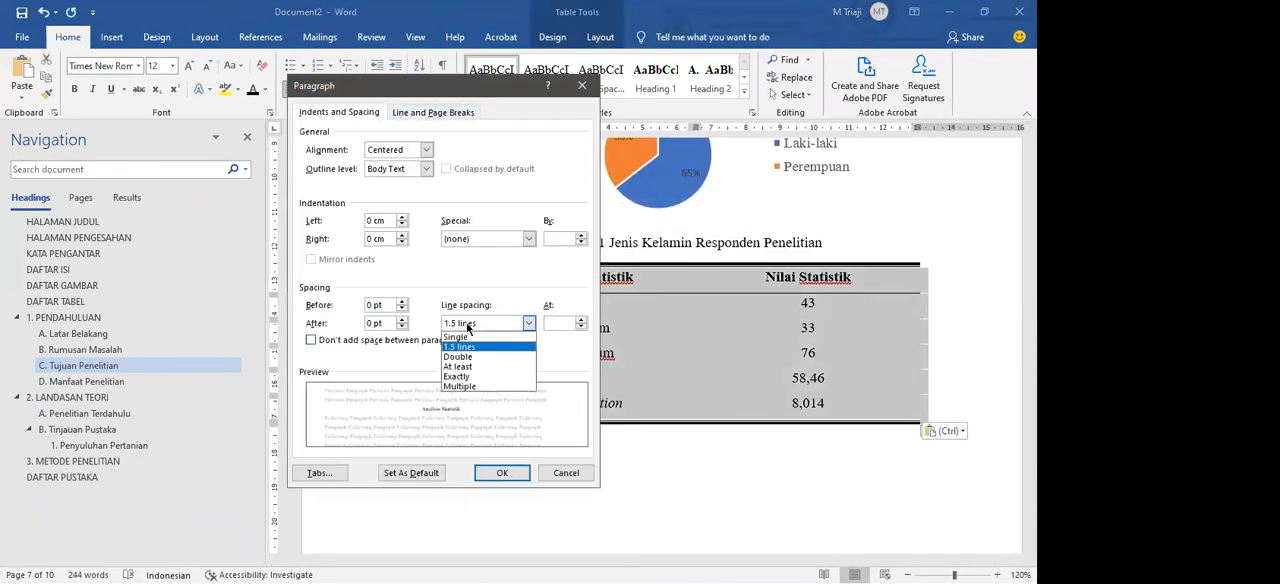
pyautogui.click(455, 337)
pyautogui.click(486, 473)
# Step: Add the source line "Sumber: Analisis Data Primer 2020" directly below the statistics table
pyautogui.click(522, 384)
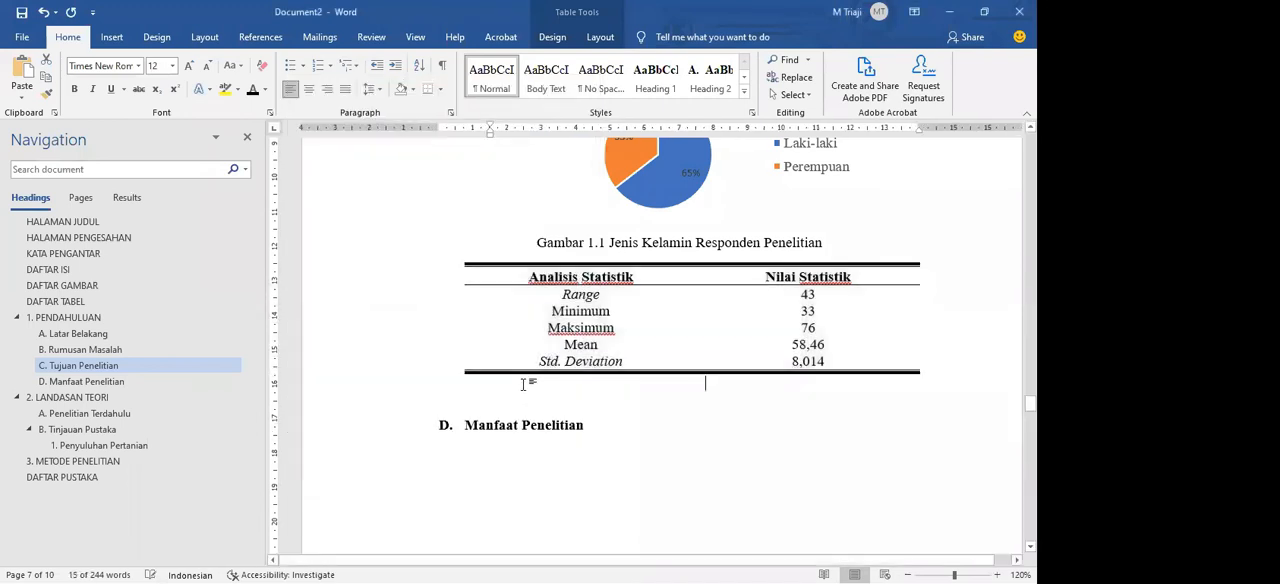
pyautogui.write('Sumber: Analisis Data Primer 2020')
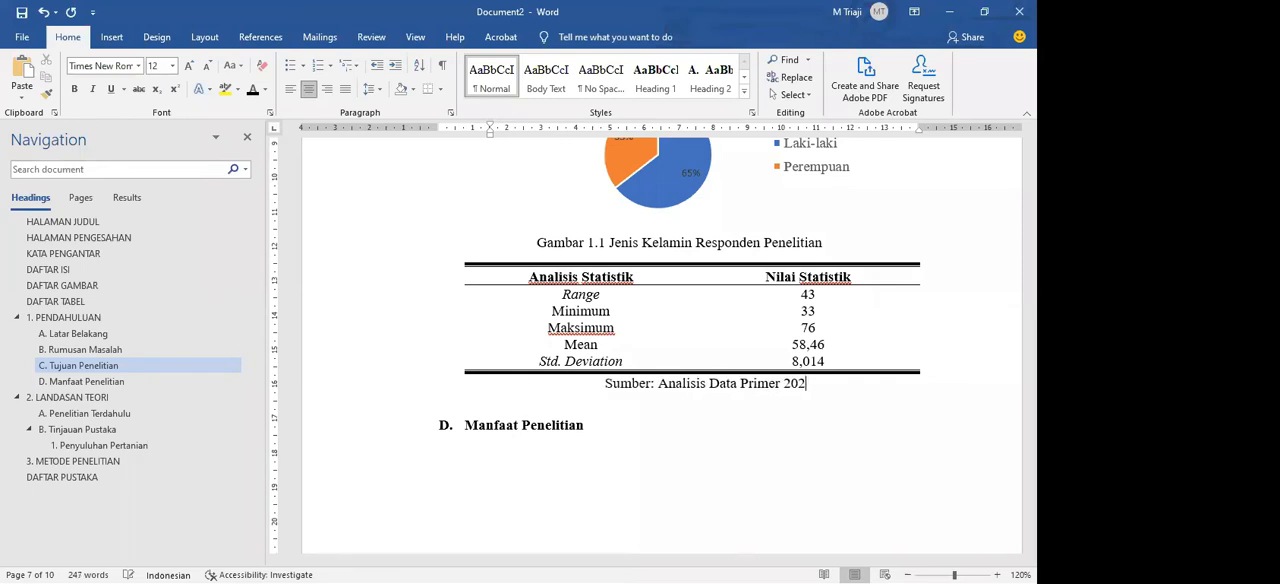
# Step: Left-align the source line and move its indent to line up with the table's left edge
pyautogui.doubleClick(490, 128)
pyautogui.click(576, 88)
pyautogui.click(290, 89)
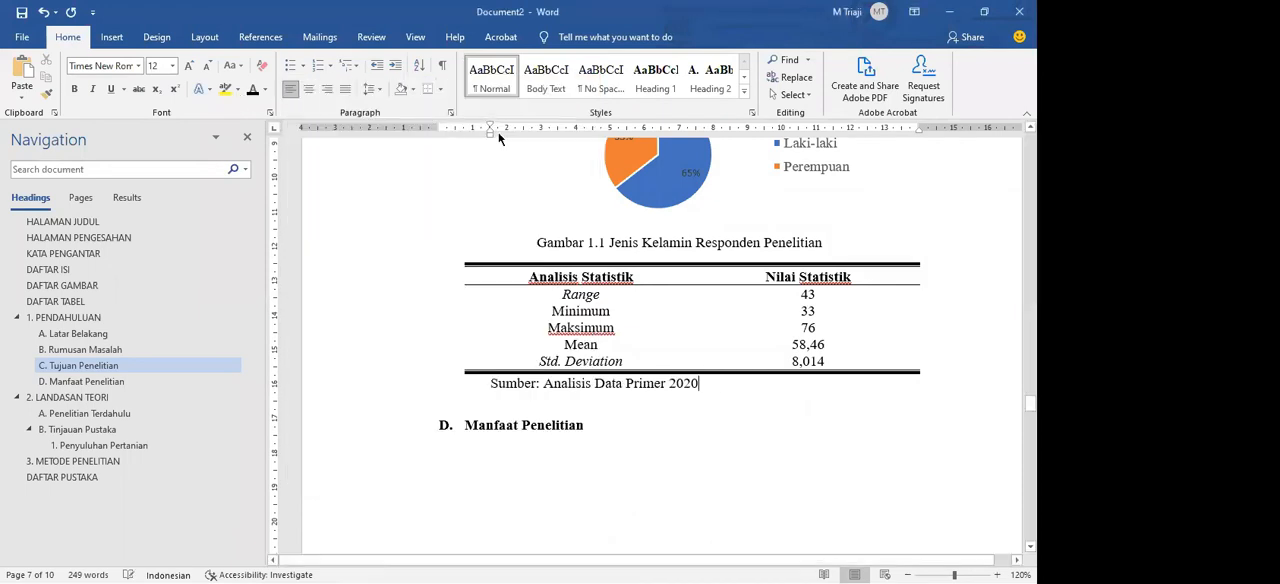
pyautogui.moveTo(490, 128); pyautogui.dragTo(461, 123)
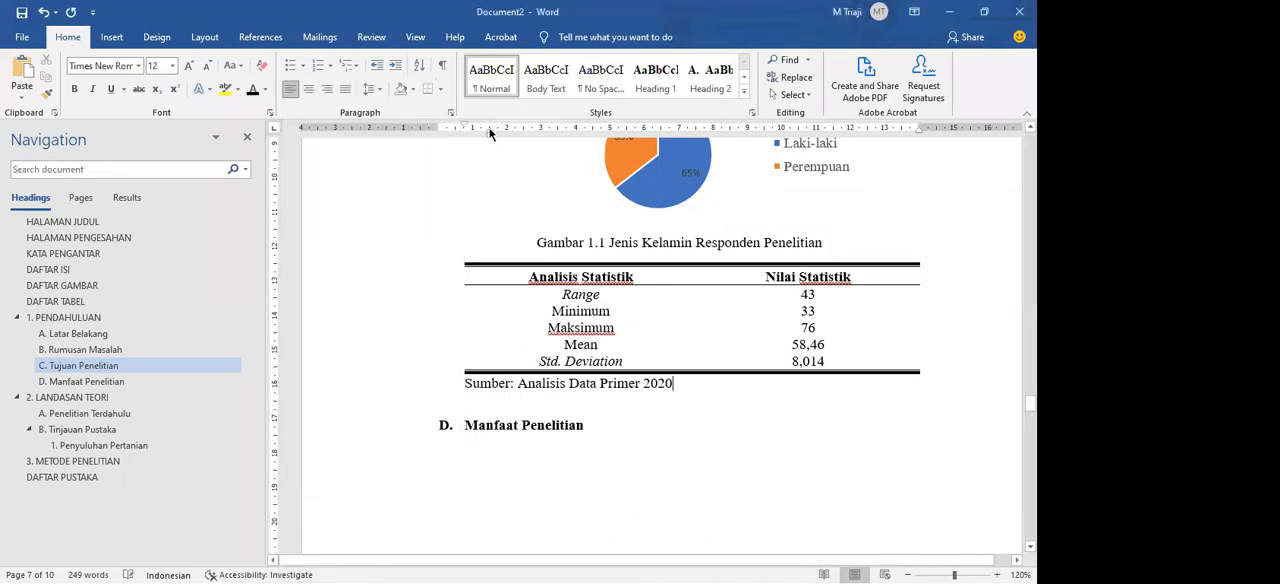
# Step: Start a caption for the statistics table with the label Tabel and the text "Analisis Statistik"
pyautogui.click(458, 257)
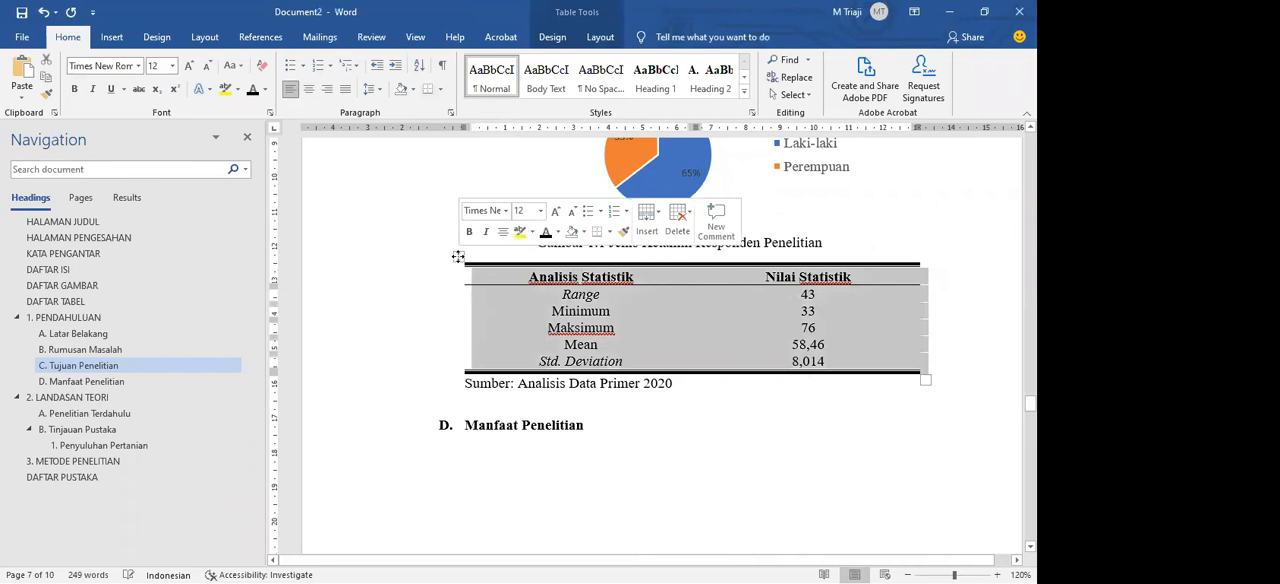
pyautogui.click(260, 37)
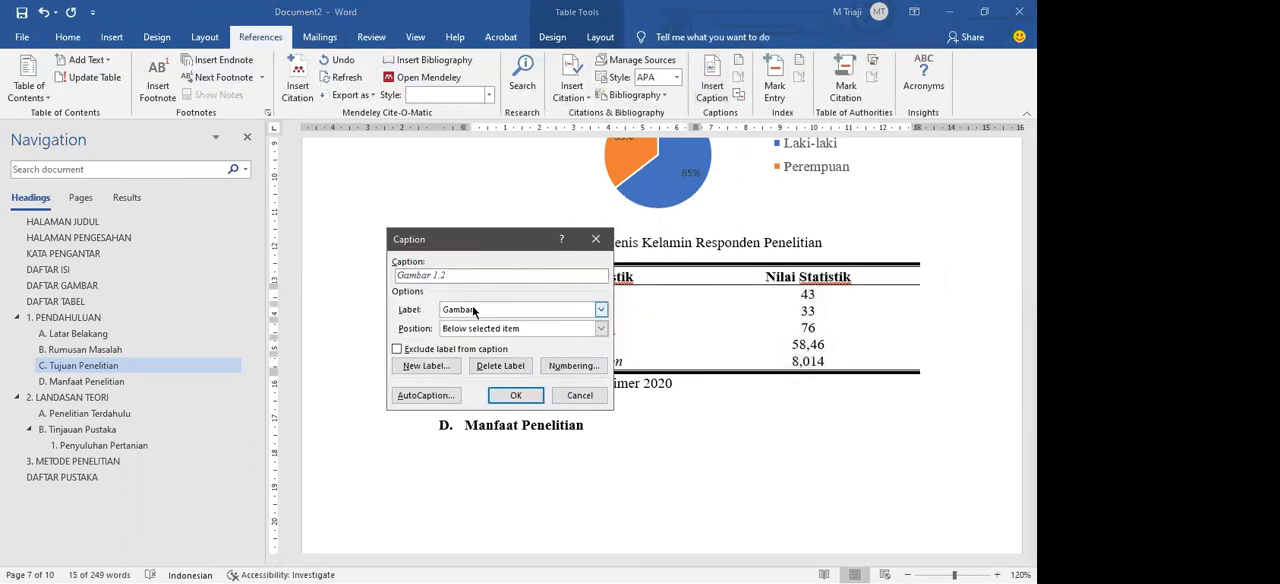
pyautogui.click(473, 307)
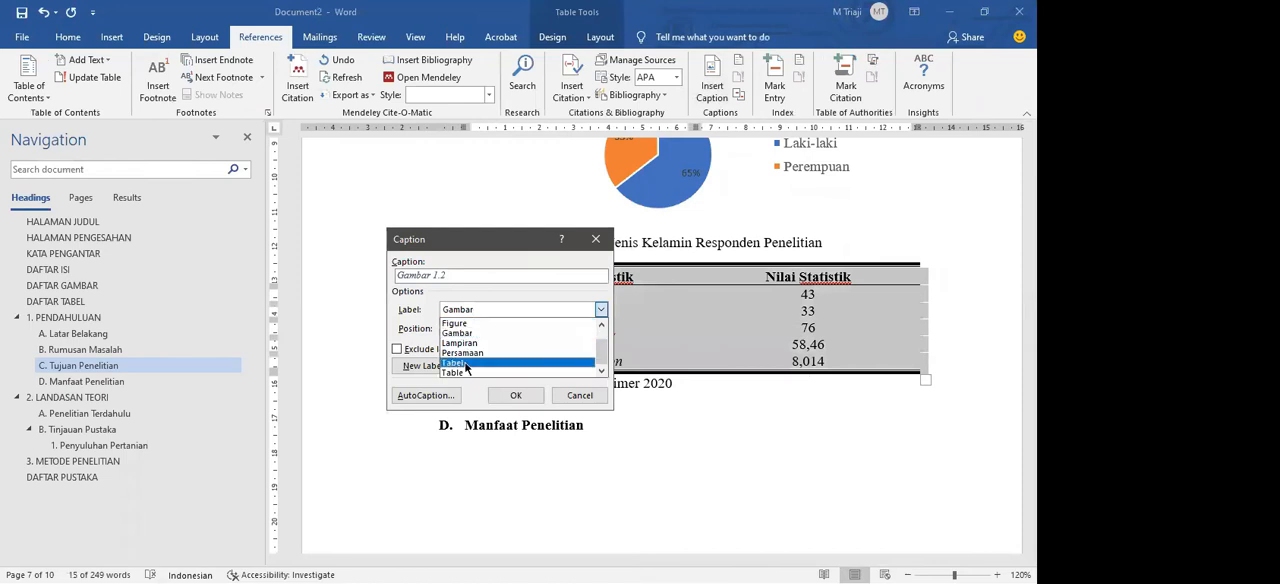
pyautogui.click(465, 364)
pyautogui.click(465, 274)
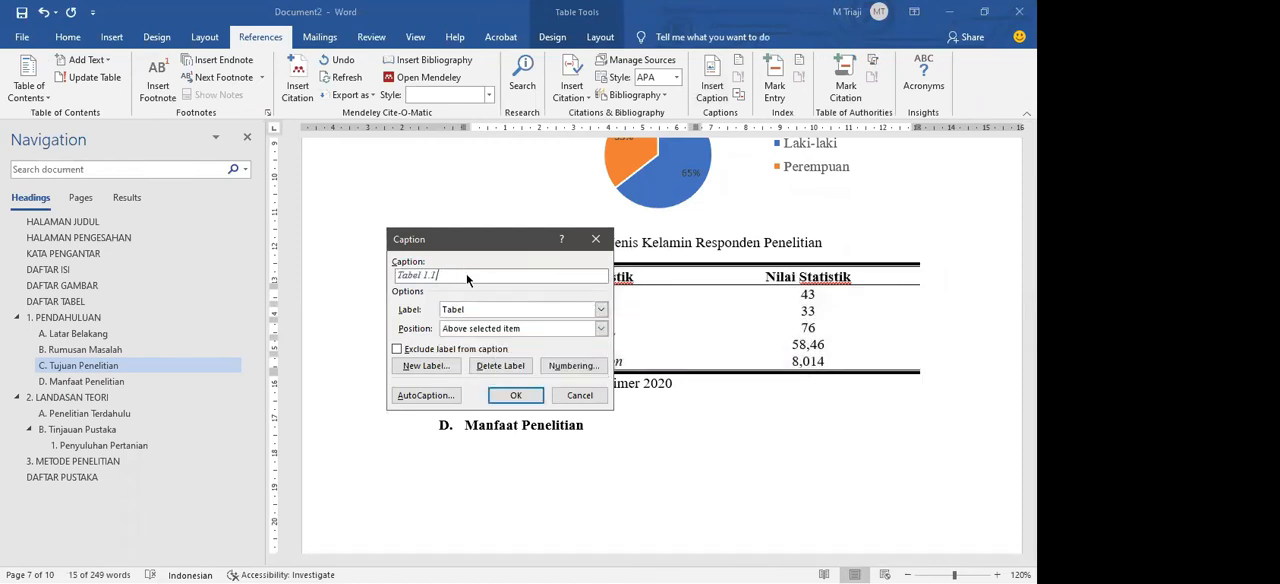
pyautogui.moveTo(435, 244); pyautogui.dragTo(401, 344)
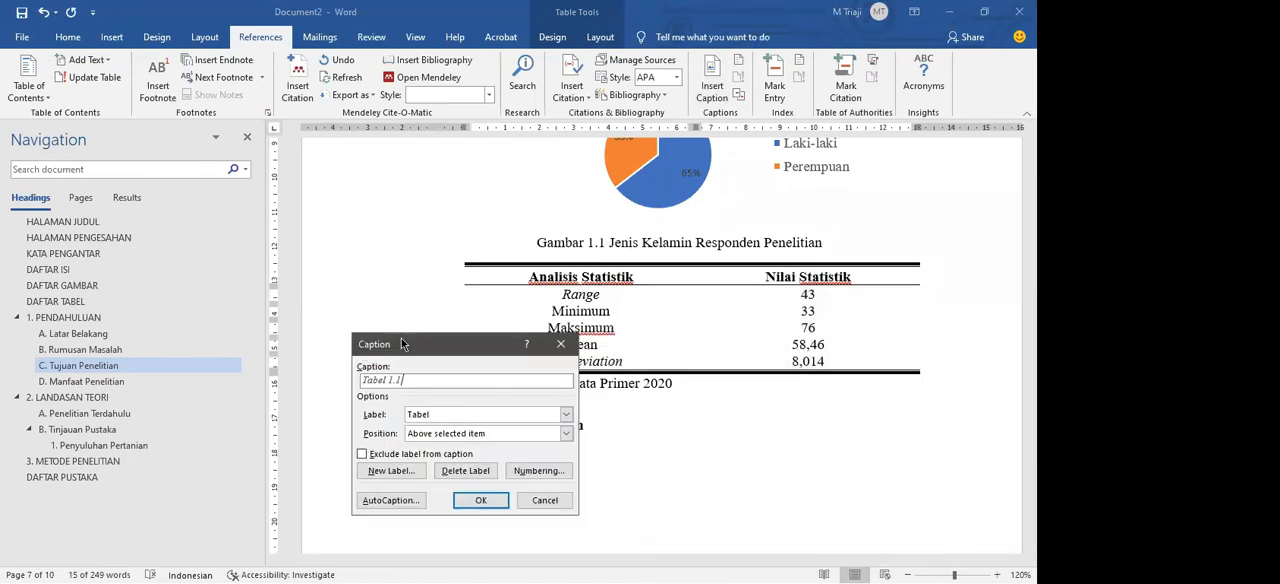
pyautogui.write('Analisis Statistik')
# Step: Set the caption's position to Above selected item and insert it
pyautogui.click(451, 436)
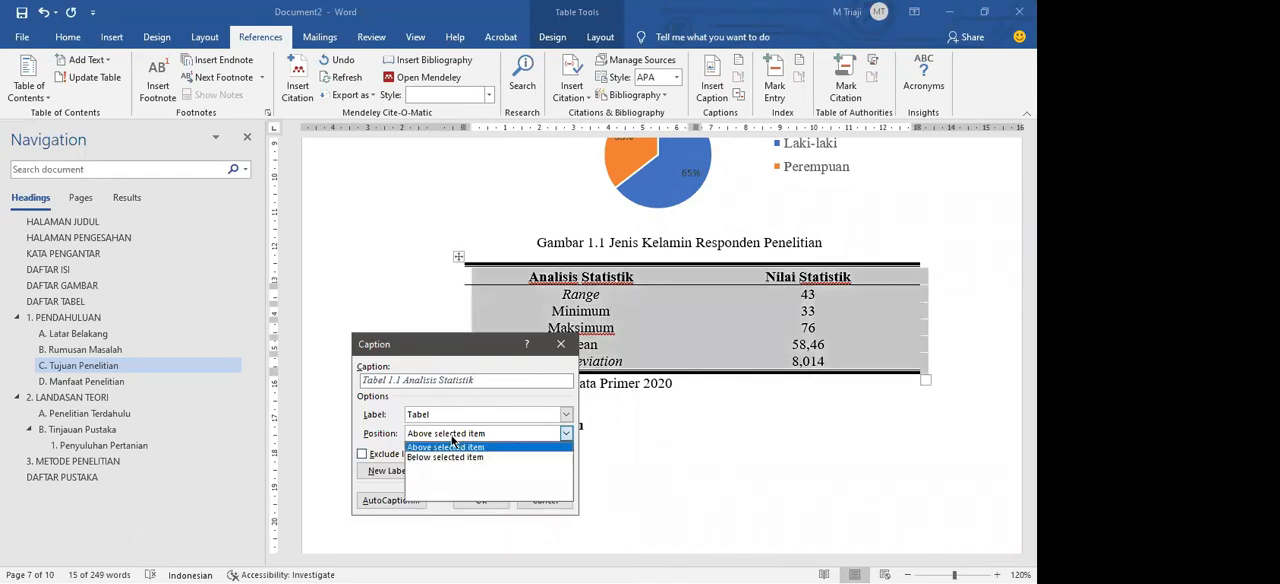
pyautogui.click(451, 439)
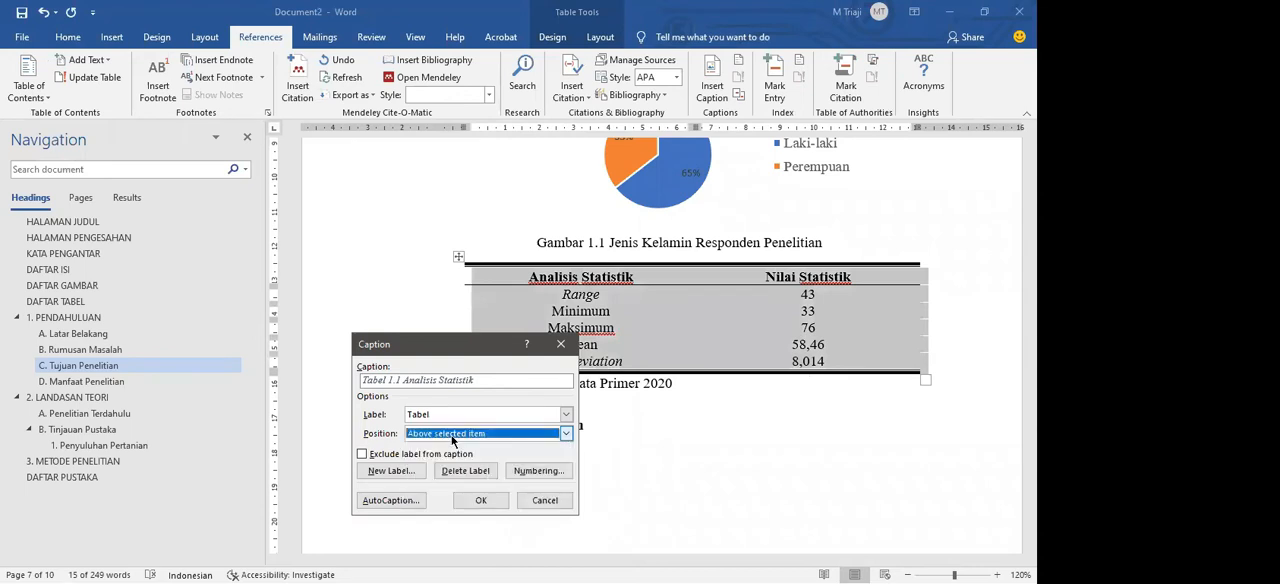
pyautogui.click(451, 437)
pyautogui.click(451, 446)
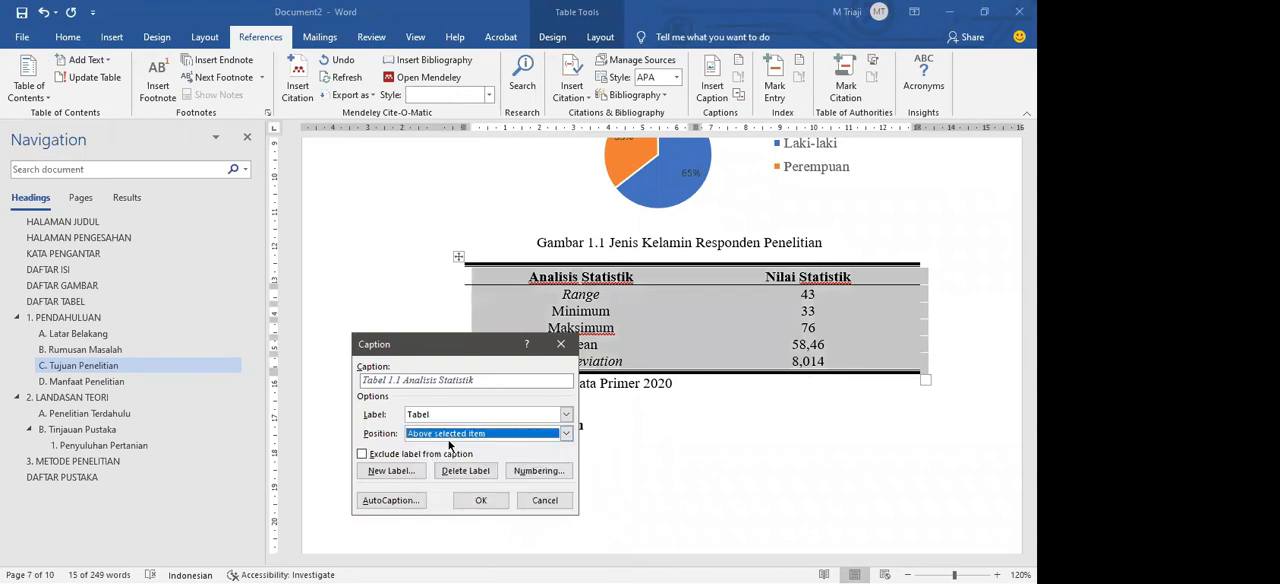
pyautogui.click(481, 500)
# Step: Enlarge the Tabel 1.1 caption text to 12 pt and remove its italics
pyautogui.moveTo(372, 250); pyautogui.dragTo(375, 257)
pyautogui.click(563, 271)
pyautogui.click(427, 266)
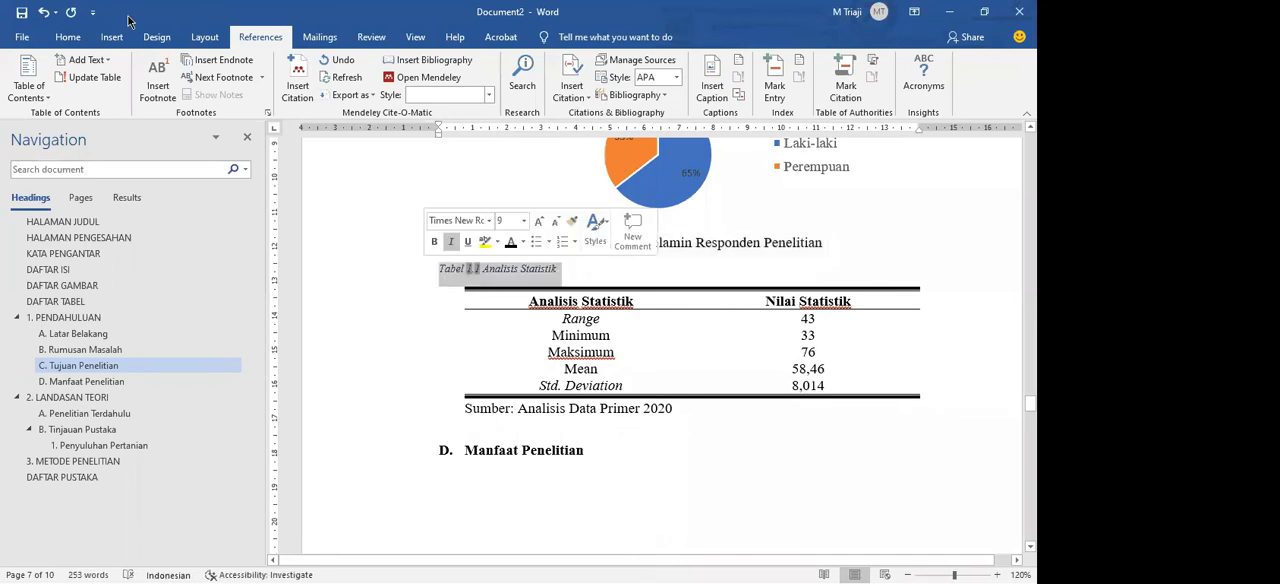
pyautogui.click(68, 37)
pyautogui.click(188, 65)
pyautogui.click(188, 65)
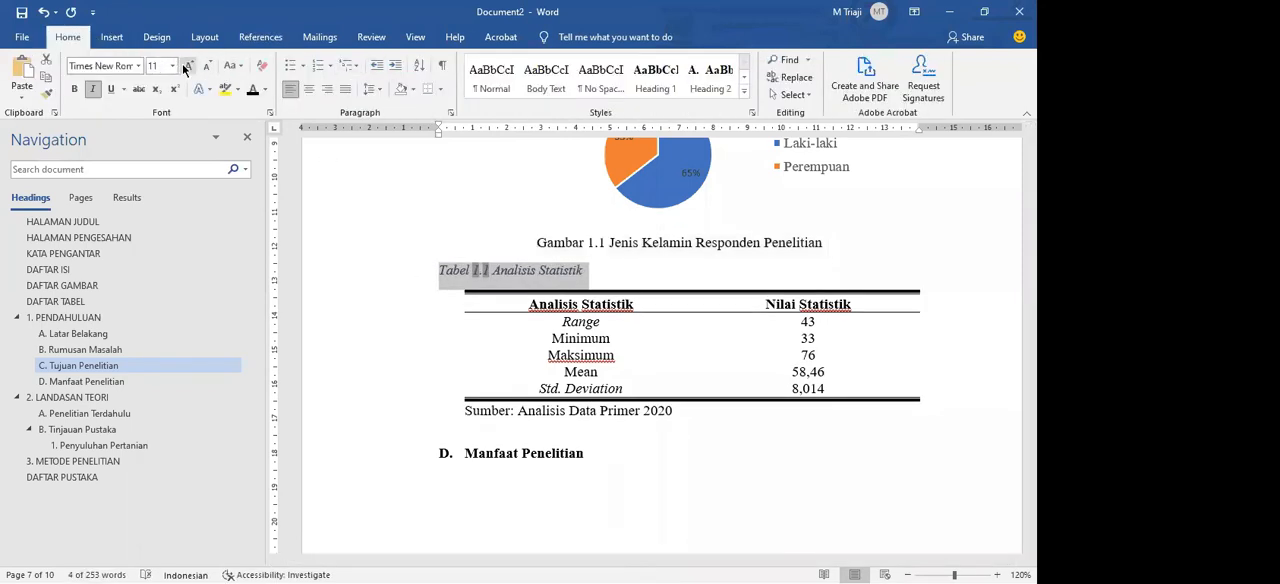
pyautogui.click(188, 65)
pyautogui.click(92, 89)
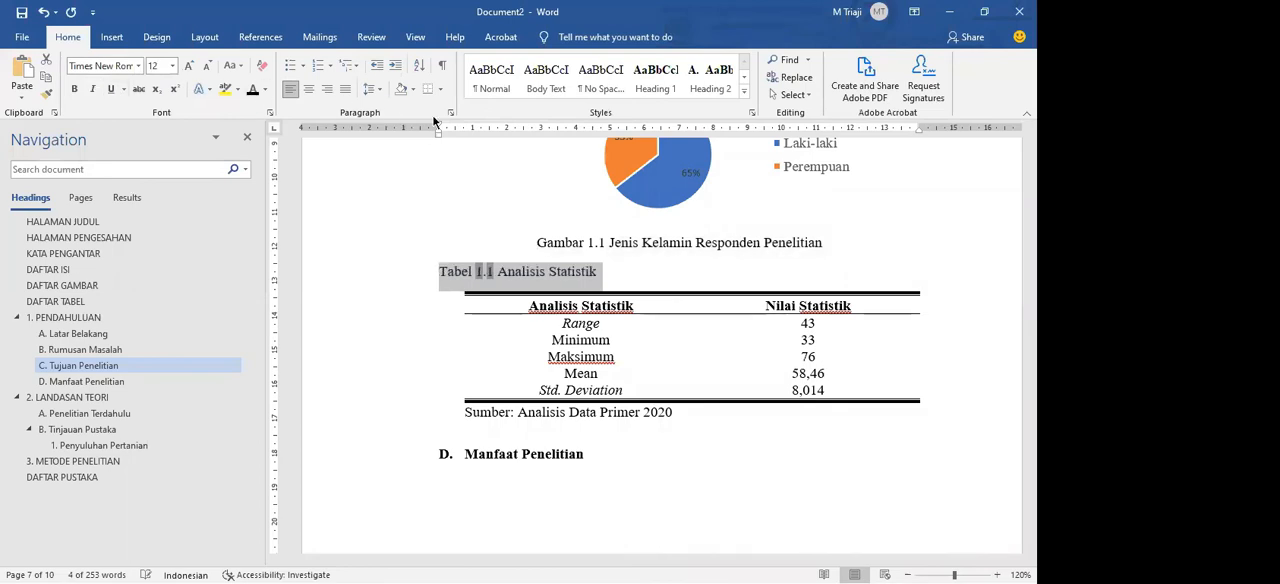
# Step: Indent the Tabel 1.1 caption to the table's left edge and remove the paragraph spacing after it
pyautogui.moveTo(437, 123); pyautogui.dragTo(454, 124)
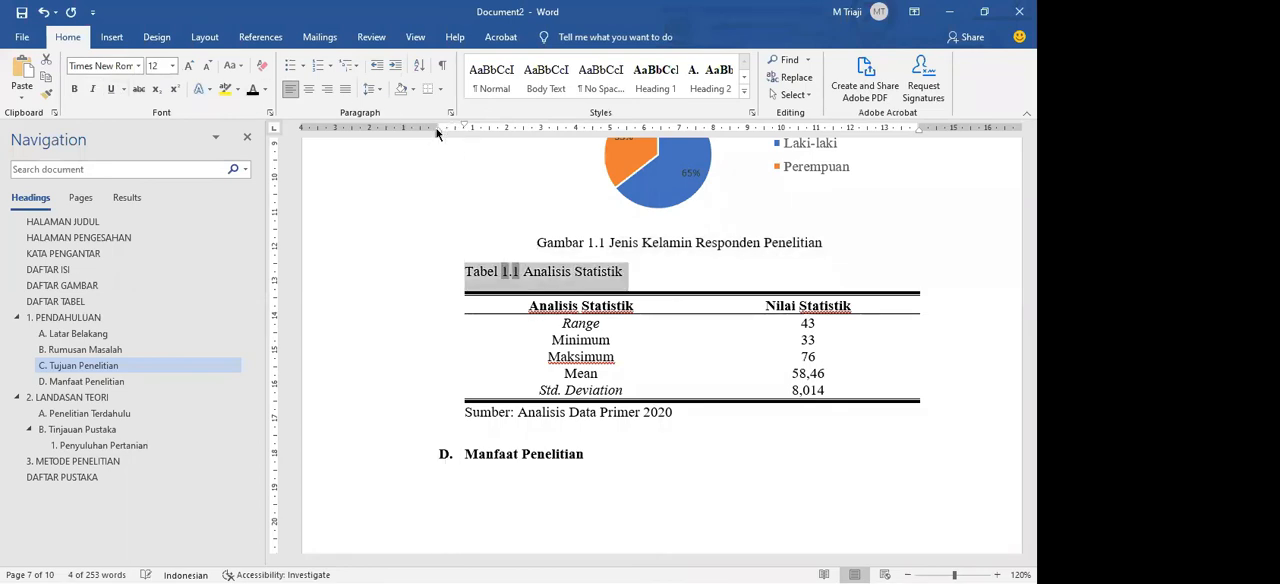
pyautogui.doubleClick(459, 125)
pyautogui.click(460, 326)
pyautogui.click(460, 334)
pyautogui.click(402, 327)
pyautogui.click(402, 327)
pyautogui.press('Return')
pyautogui.moveTo(682, 398); pyautogui.dragTo(491, 290)
pyautogui.click(585, 378)
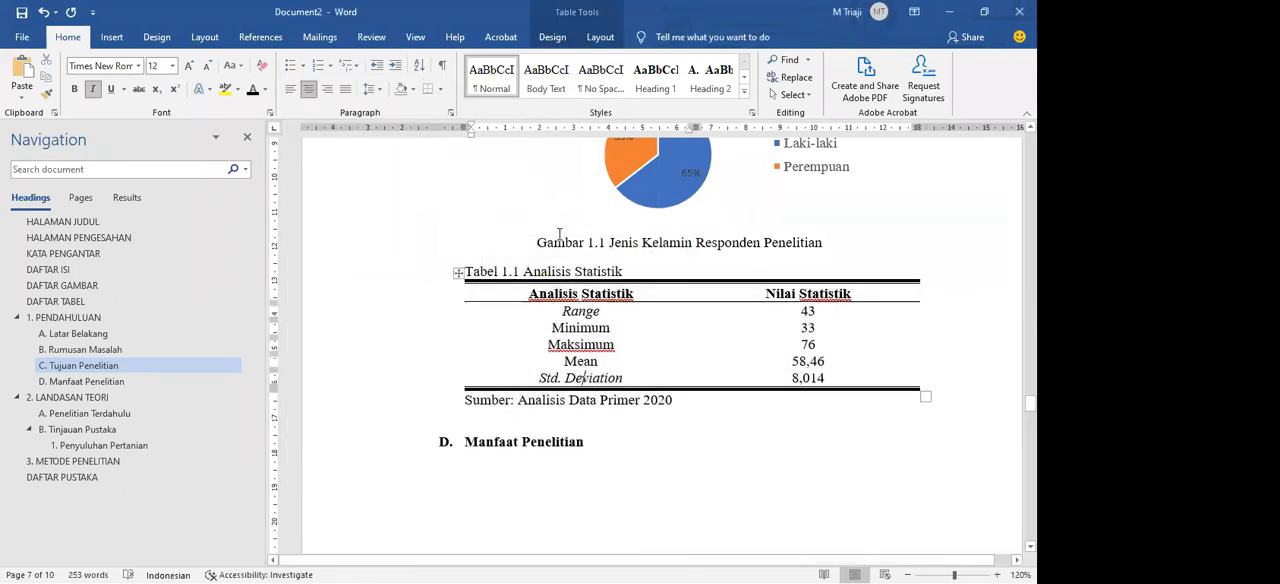
pyautogui.moveTo(559, 234); pyautogui.dragTo(522, 281)
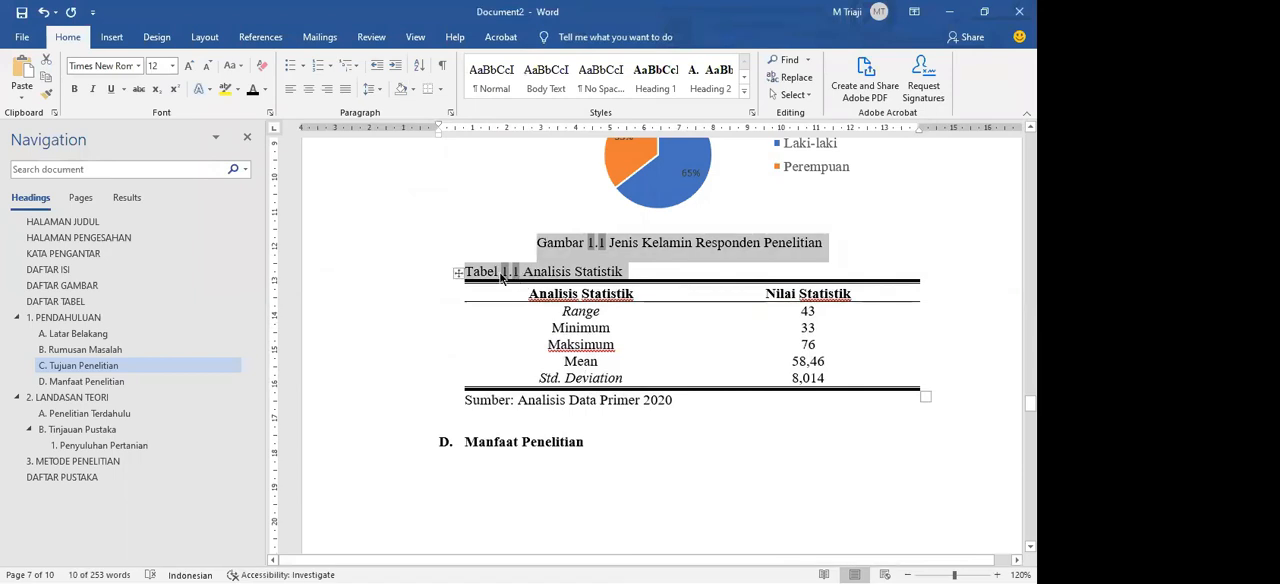
pyautogui.click(553, 271)
pyautogui.moveTo(556, 271); pyautogui.dragTo(510, 272)
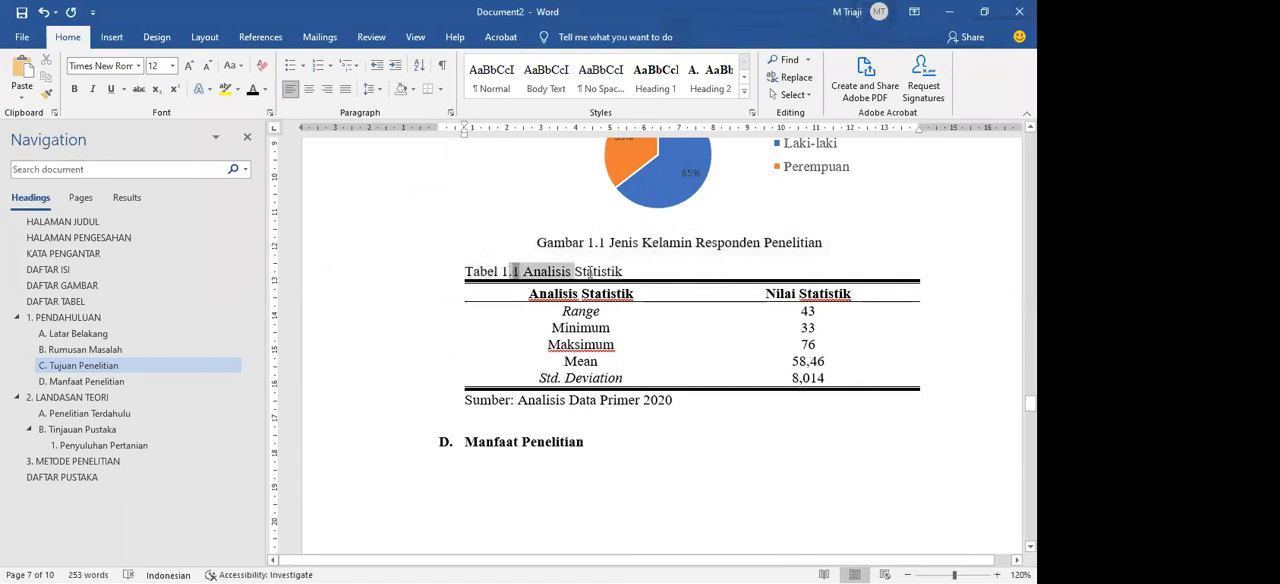
pyautogui.click(589, 272)
pyautogui.click(657, 269)
pyautogui.moveTo(437, 257); pyautogui.dragTo(515, 275)
pyautogui.click(590, 268)
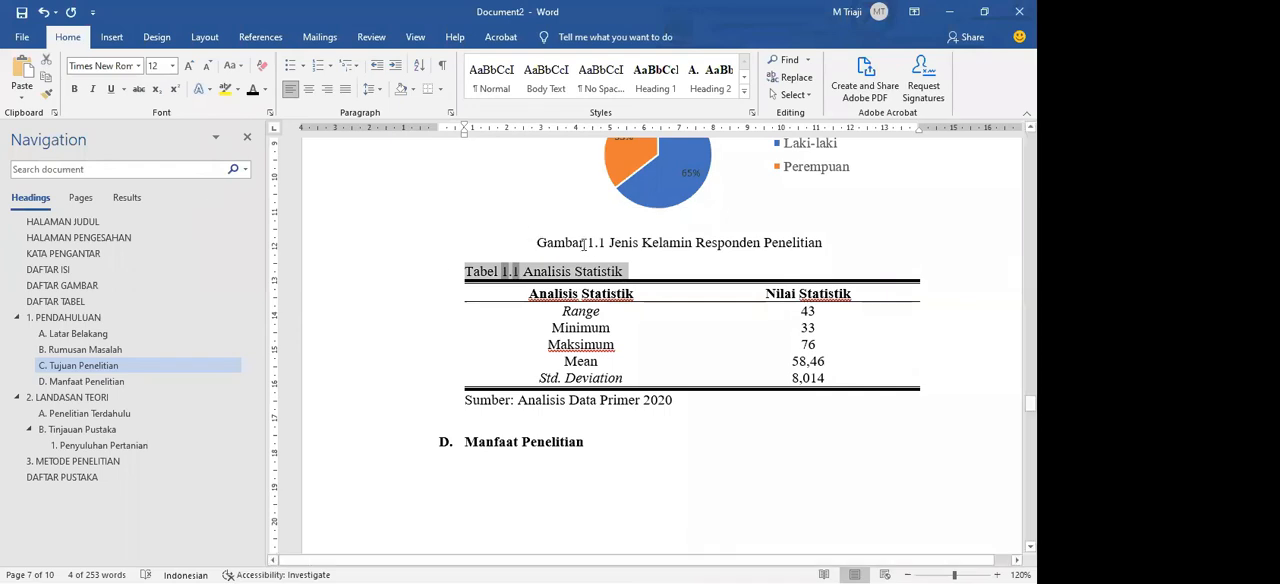
pyautogui.click(610, 250)
pyautogui.moveTo(553, 267); pyautogui.dragTo(463, 261)
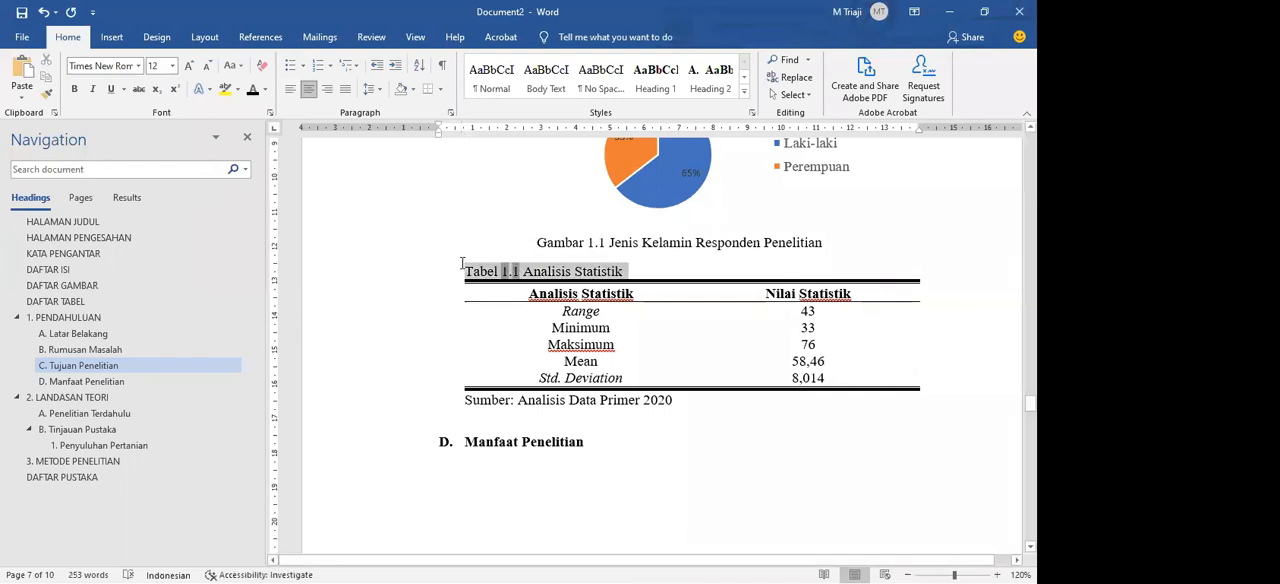
pyautogui.moveTo(629, 269); pyautogui.dragTo(466, 267)
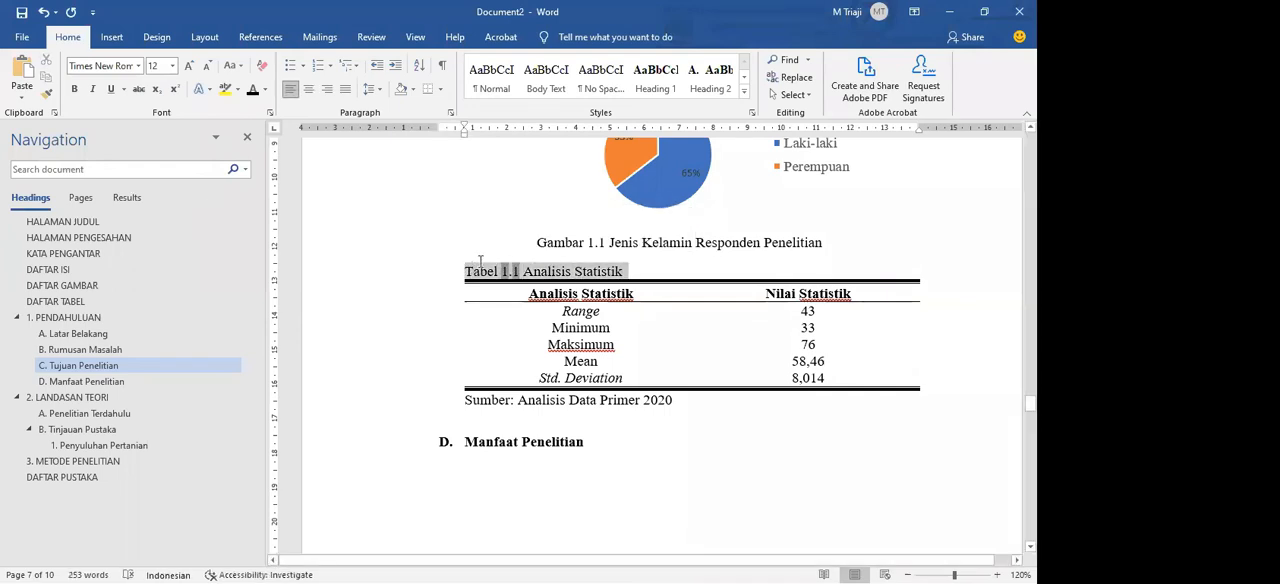
pyautogui.click(641, 269)
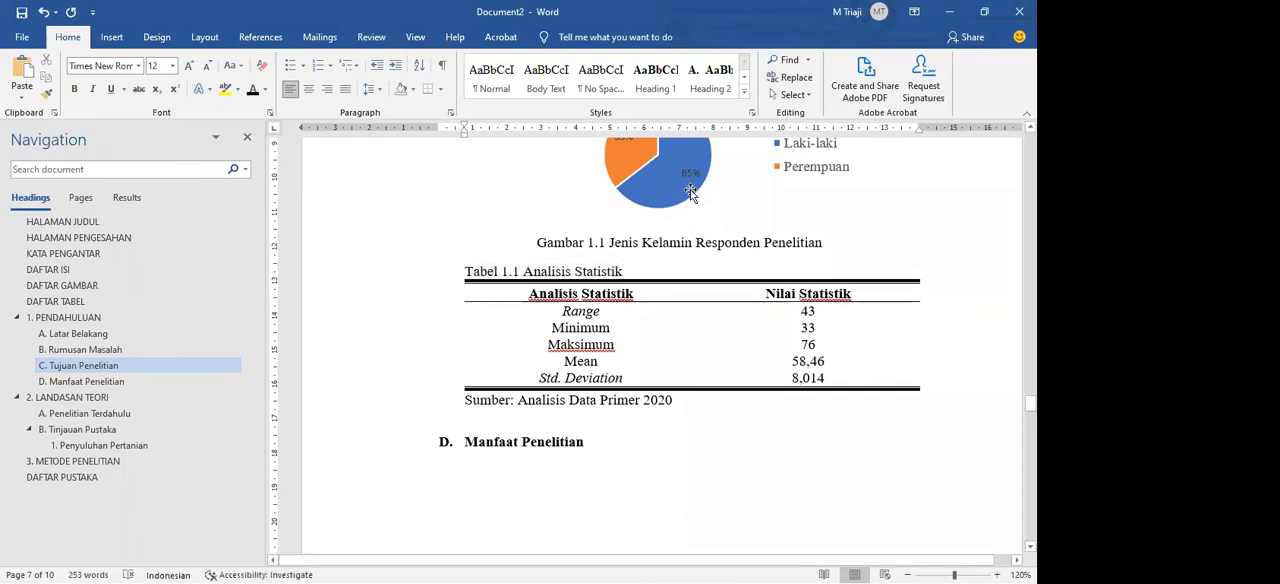
# Step: Update the Caption style to match the formatting of the Tabel 1.1 caption
pyautogui.click(745, 91)
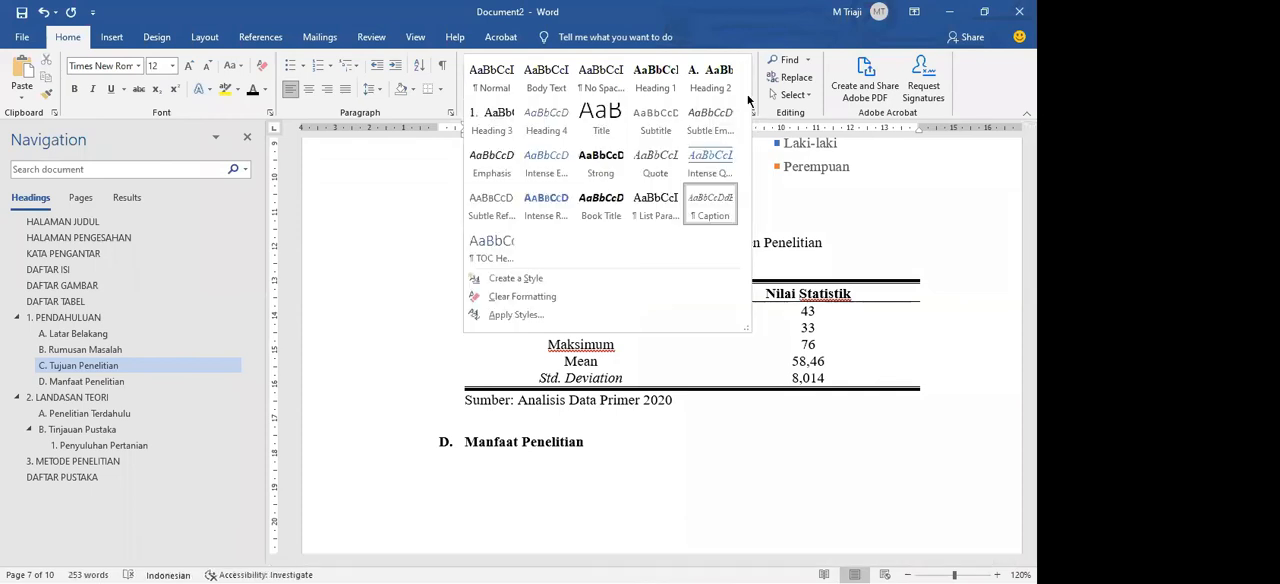
pyautogui.click(786, 219)
pyautogui.moveTo(632, 272); pyautogui.dragTo(478, 268)
pyautogui.click(617, 271)
pyautogui.tripleClick(477, 268)
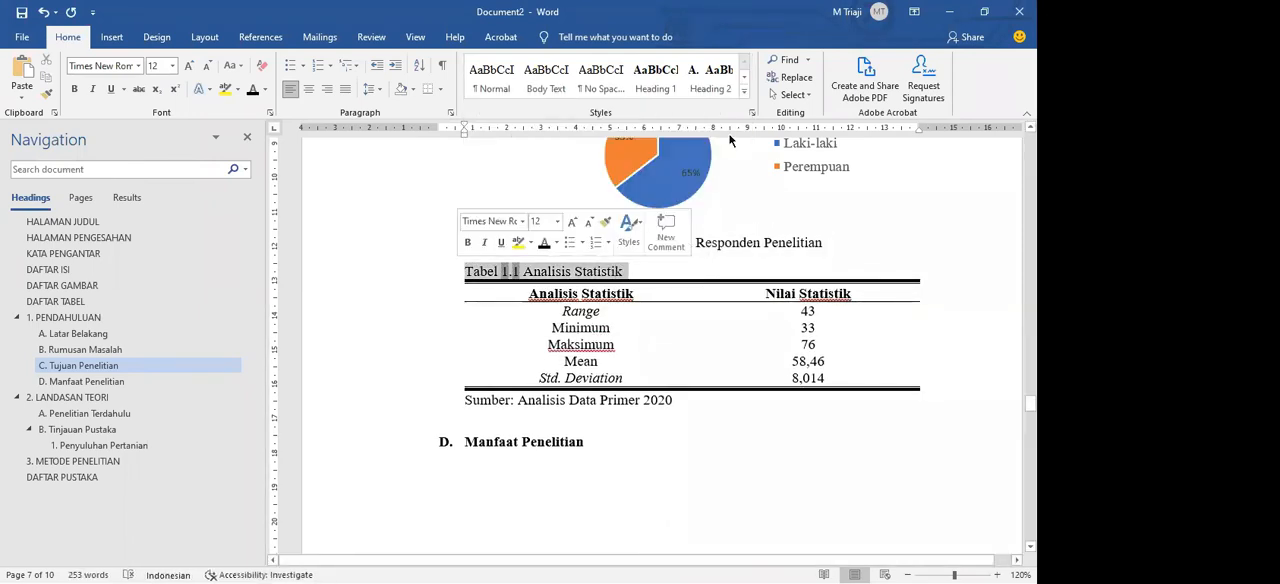
pyautogui.click(744, 90)
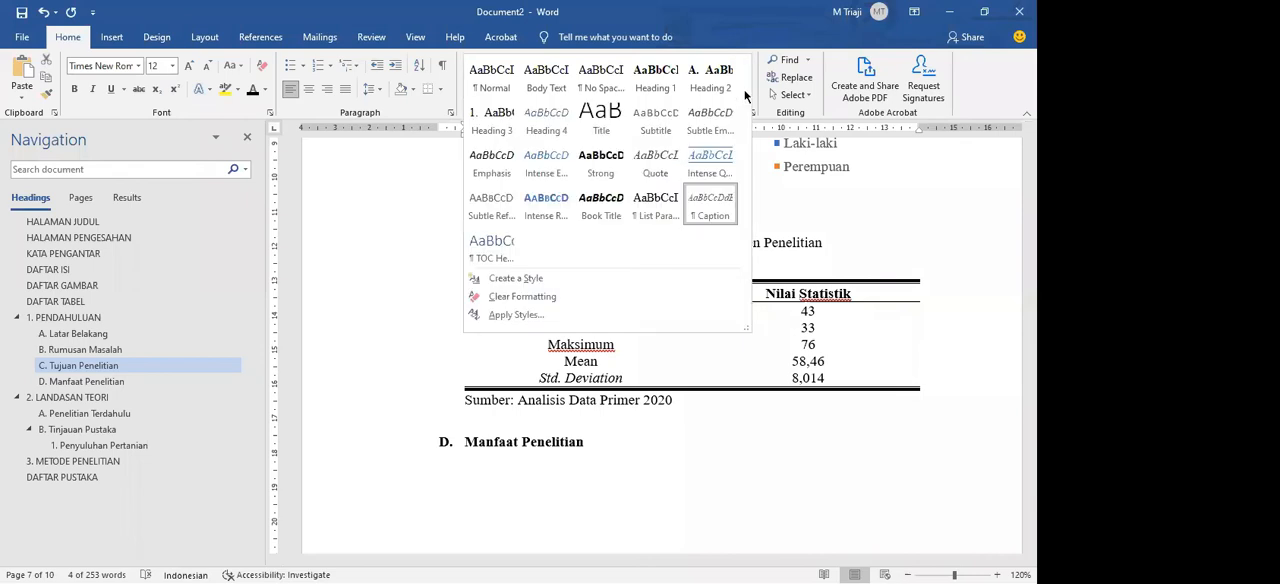
pyautogui.rightClick(716, 211)
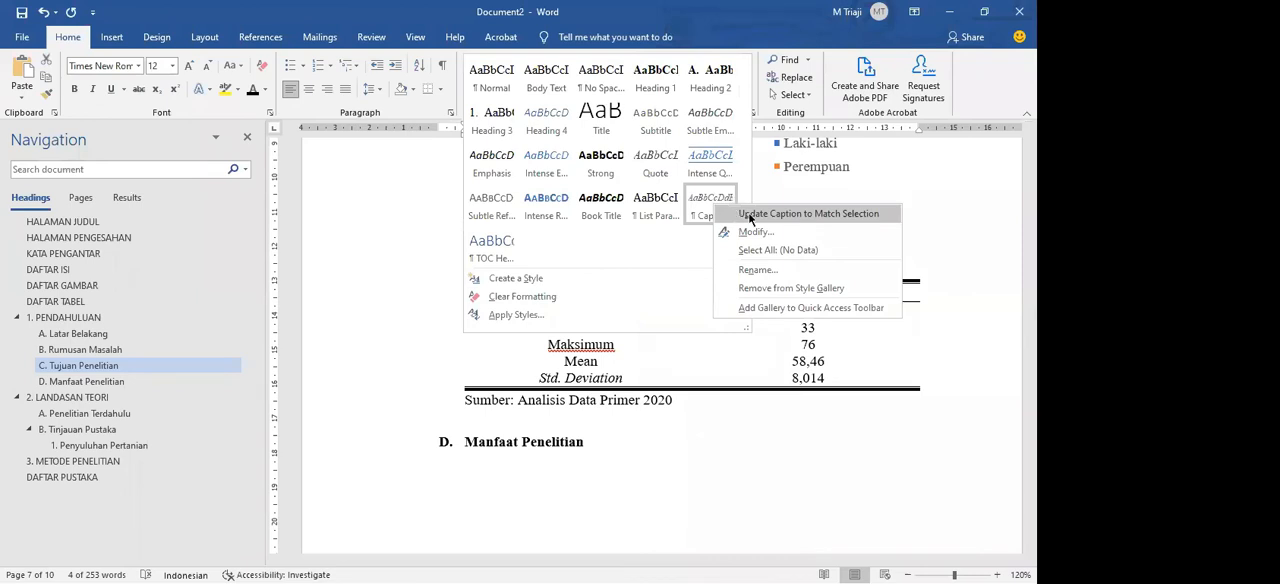
pyautogui.click(750, 214)
pyautogui.press('Right')
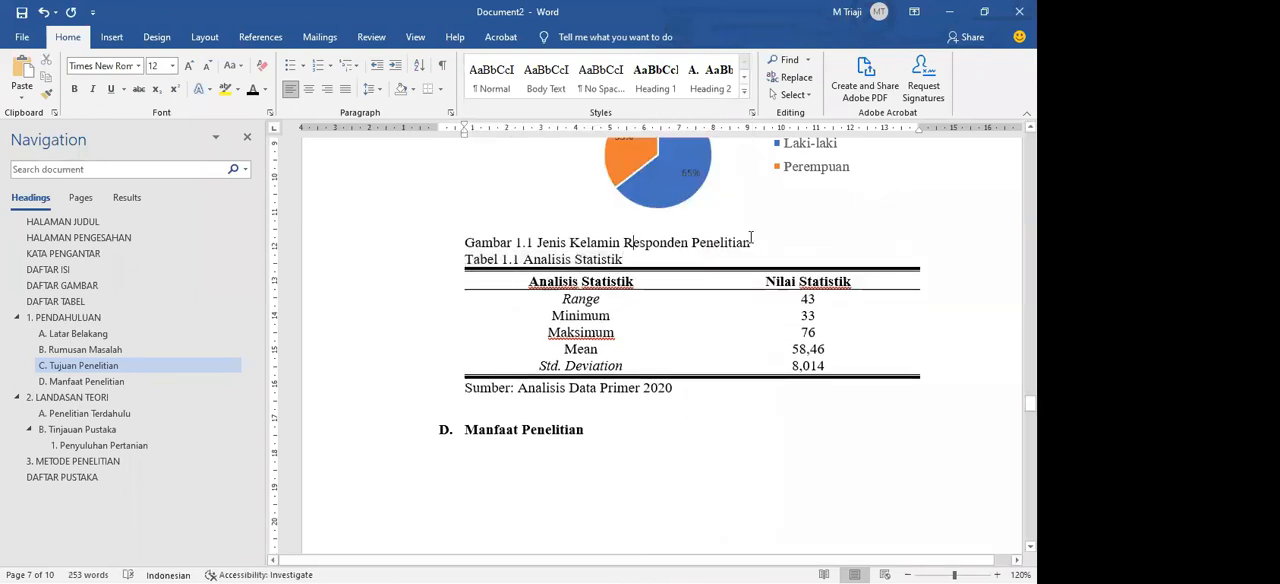
# Step: Center the Gambar 1.1 caption below the pie chart
pyautogui.tripleClick(750, 241)
pyautogui.hotkey('ctrl', 'e')
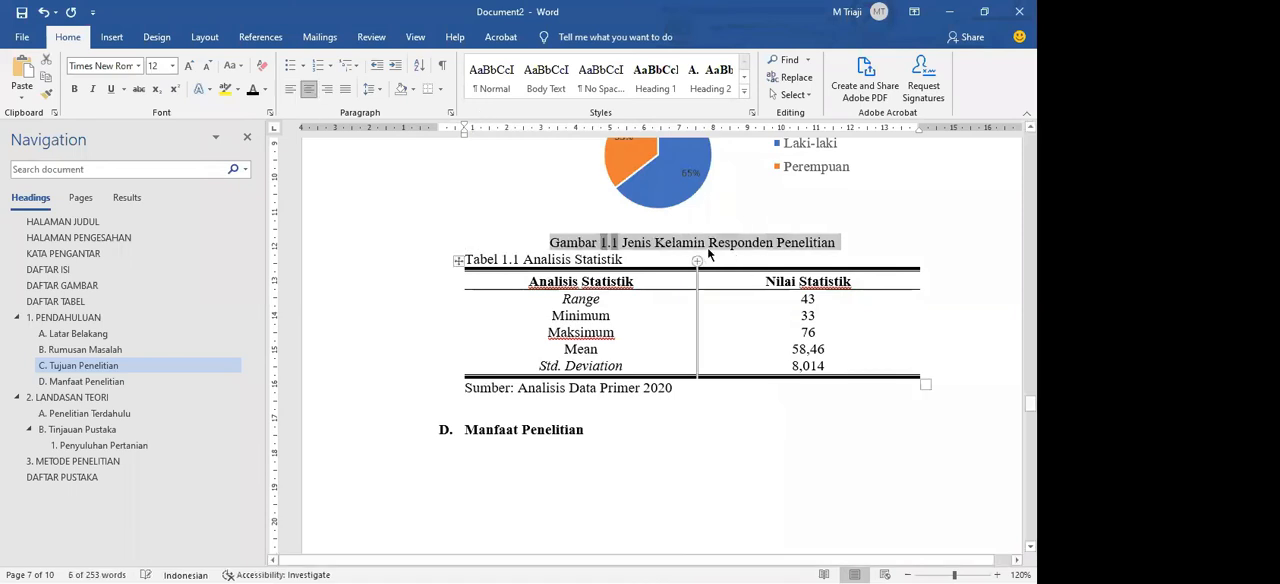
pyautogui.click(541, 195)
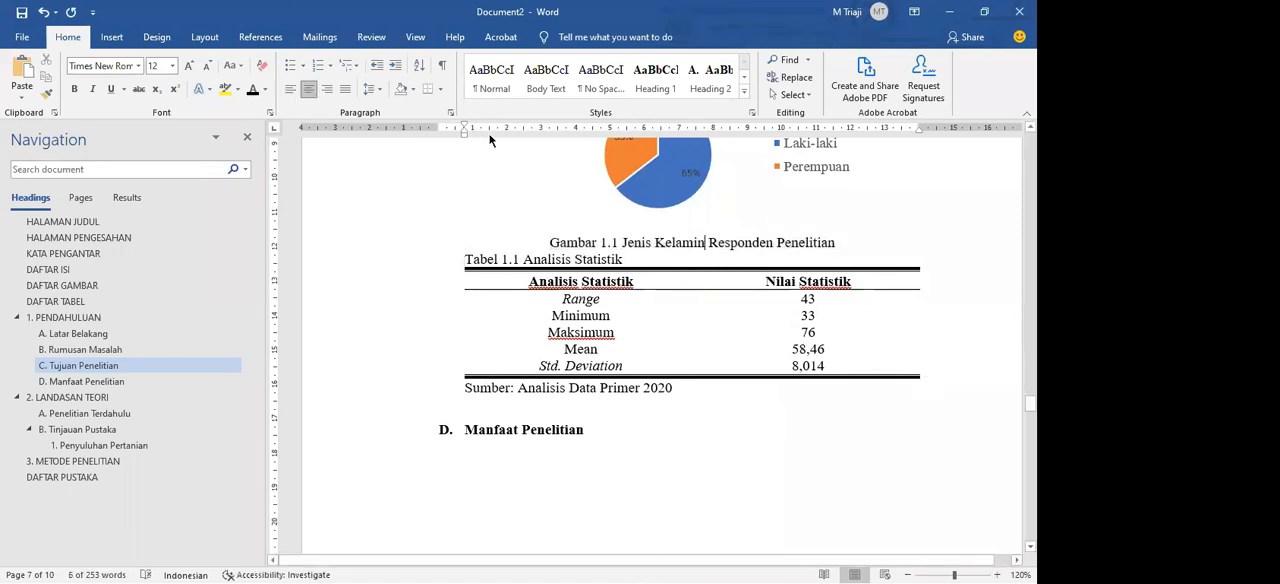
# Step: Insert a blank line between the chart caption and the Tabel 1.1 caption
pyautogui.moveTo(468, 247); pyautogui.dragTo(458, 256)
pyautogui.click(529, 257)
pyautogui.click(465, 257)
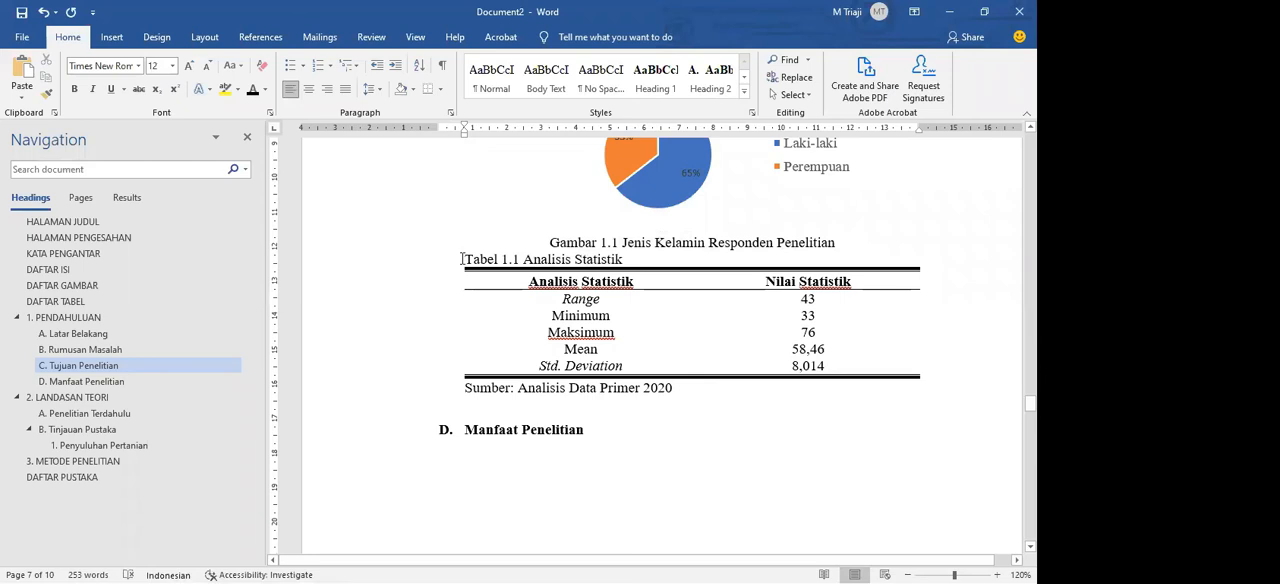
pyautogui.press('Return')
pyautogui.moveTo(551, 244); pyautogui.dragTo(666, 276)
pyautogui.click(666, 276)
pyautogui.click(451, 113)
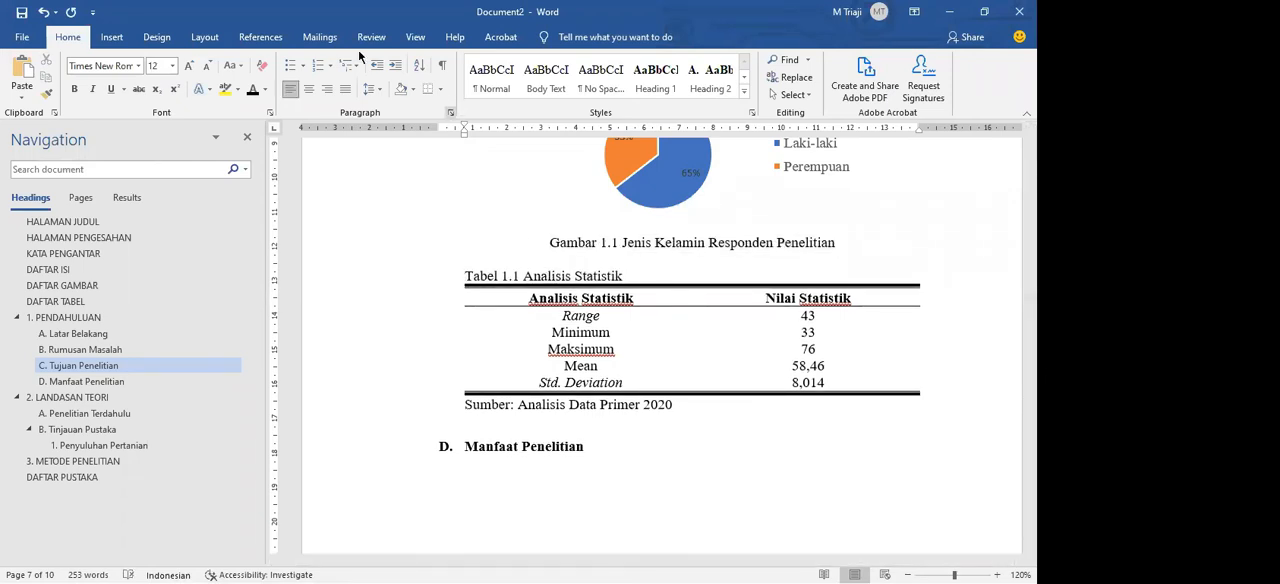
# Step: Go to the DAFTAR GAMBAR heading and add an empty line below it
pyautogui.click(260, 37)
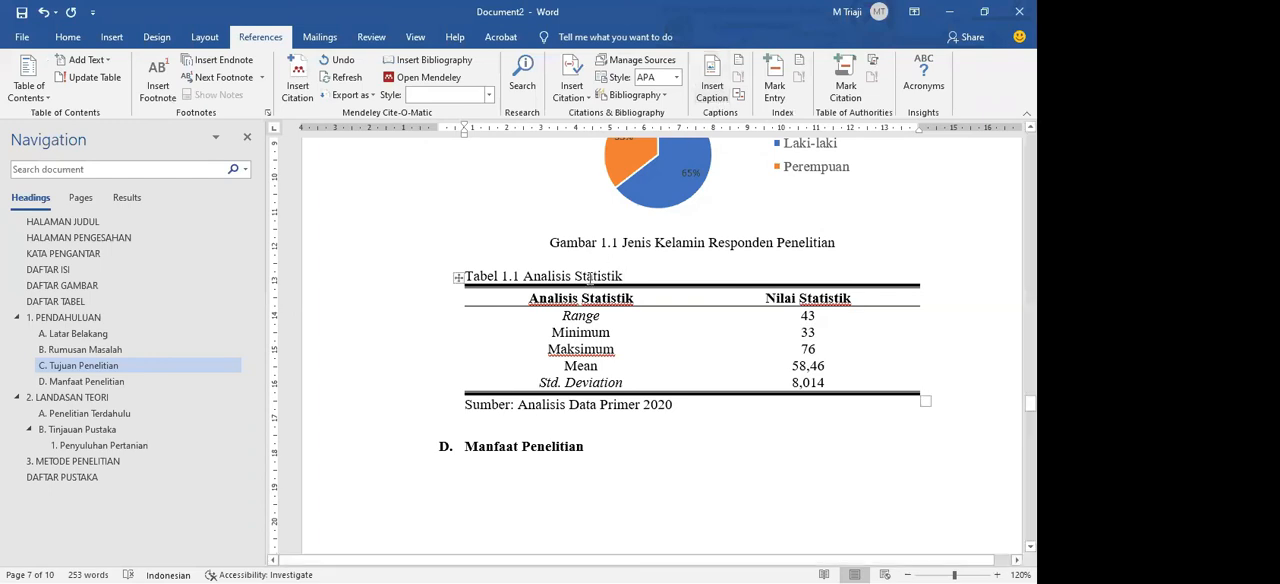
pyautogui.click(164, 296)
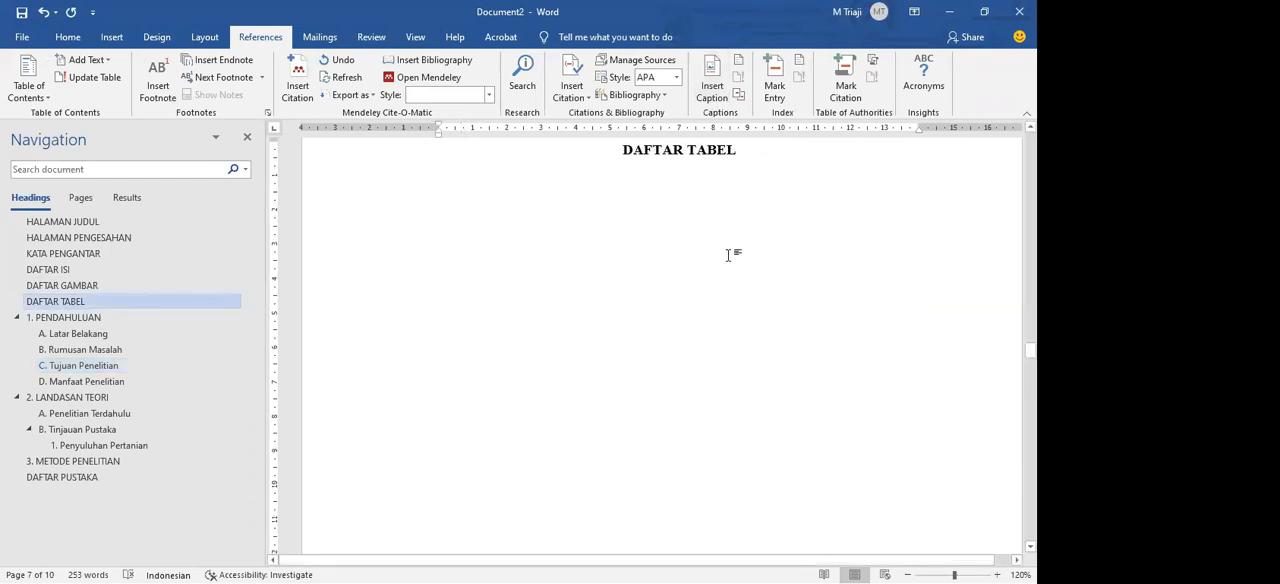
pyautogui.click(88, 285)
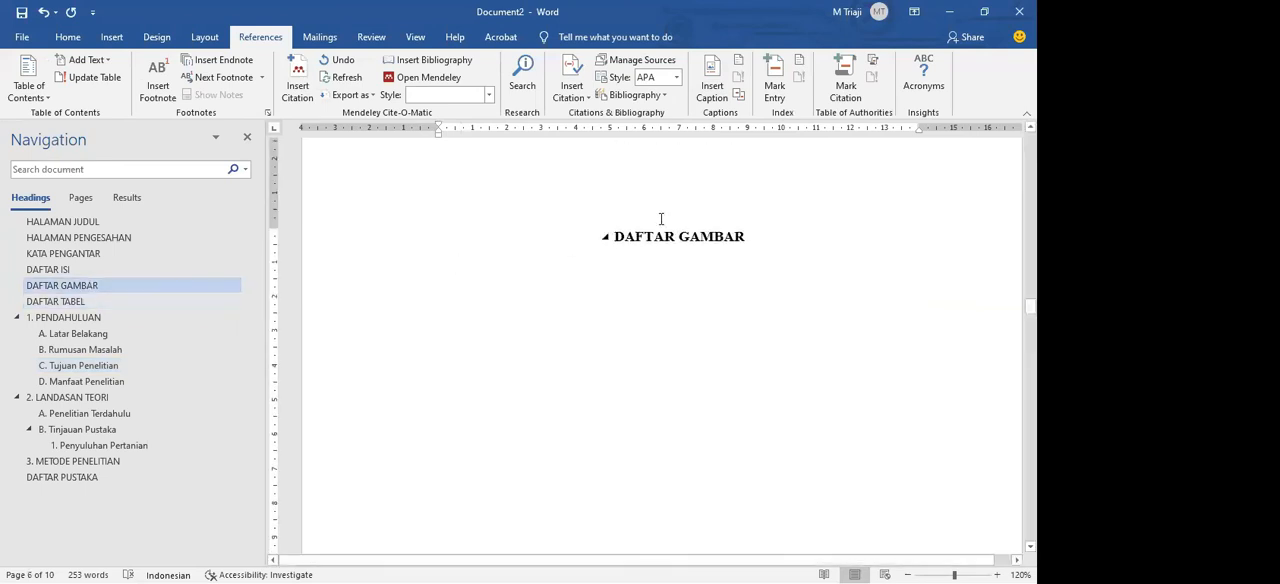
pyautogui.click(766, 236)
pyautogui.press('Return')
pyautogui.hotkey('ctrl', 'z')
pyautogui.press('Return')
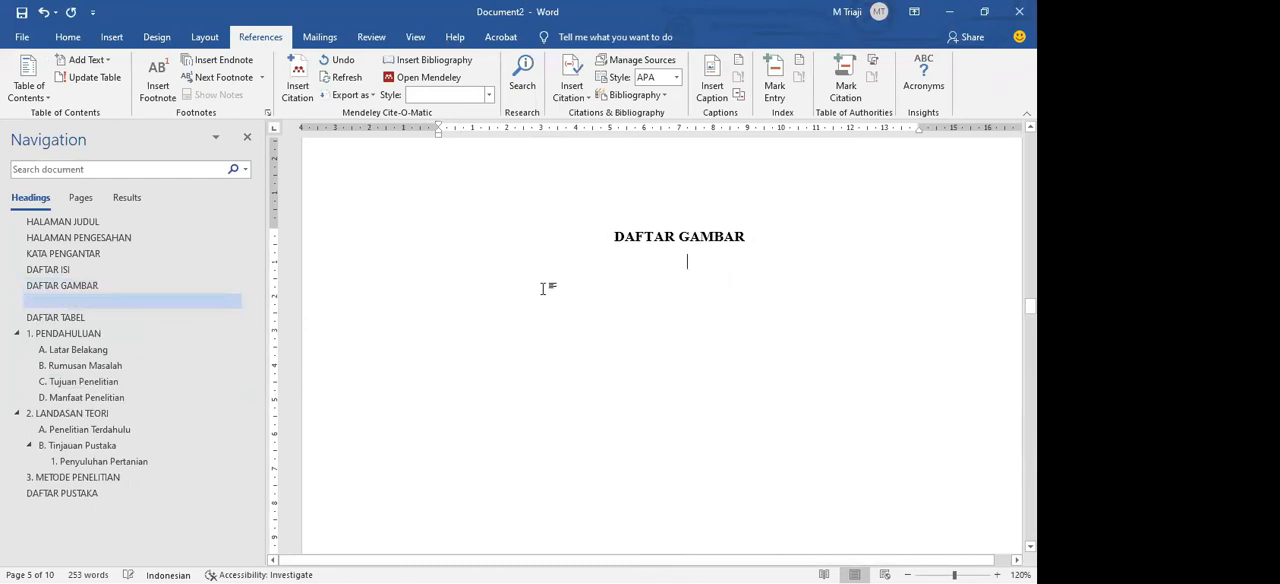
# Step: Apply the Normal style to the empty line below DAFTAR GAMBAR, test it with a few letters and delete them
pyautogui.click(68, 37)
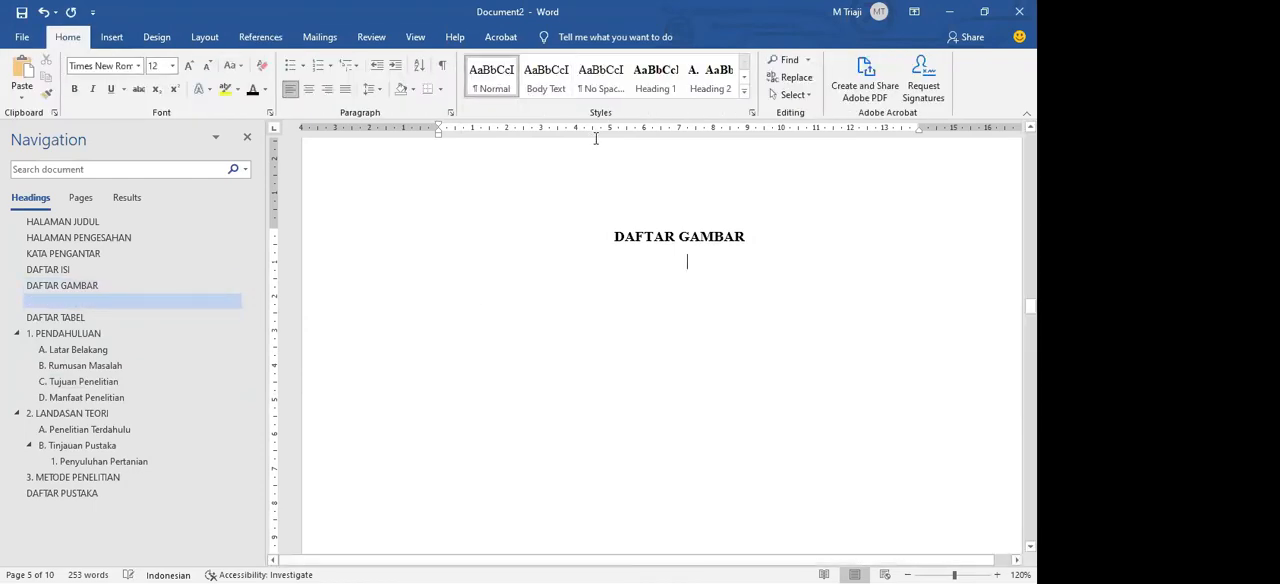
pyautogui.hotkey('ctrl', 'z')
pyautogui.hotkey('ctrl', 'y')
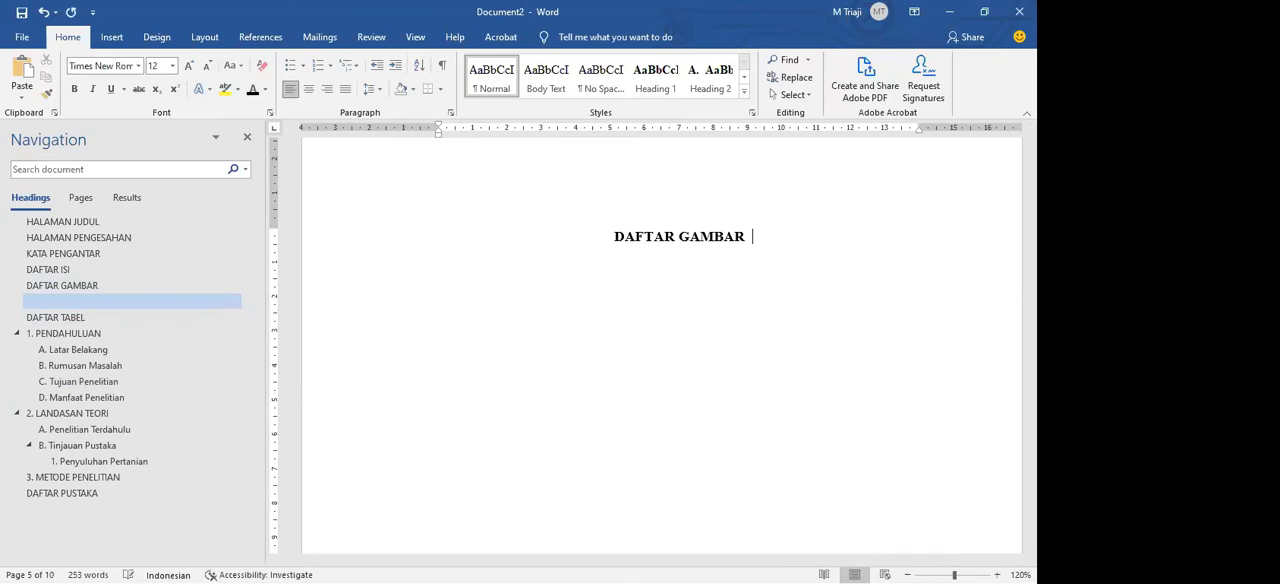
pyautogui.write('SS')
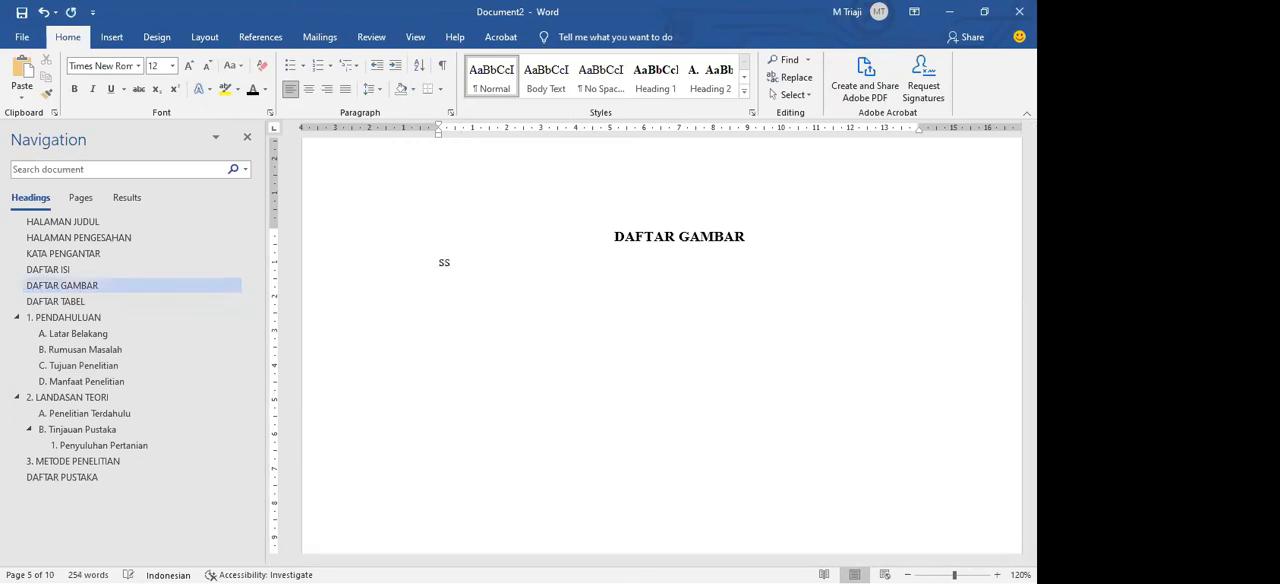
pyautogui.press('BackSpace')
pyautogui.press('BackSpace')
pyautogui.click(258, 37)
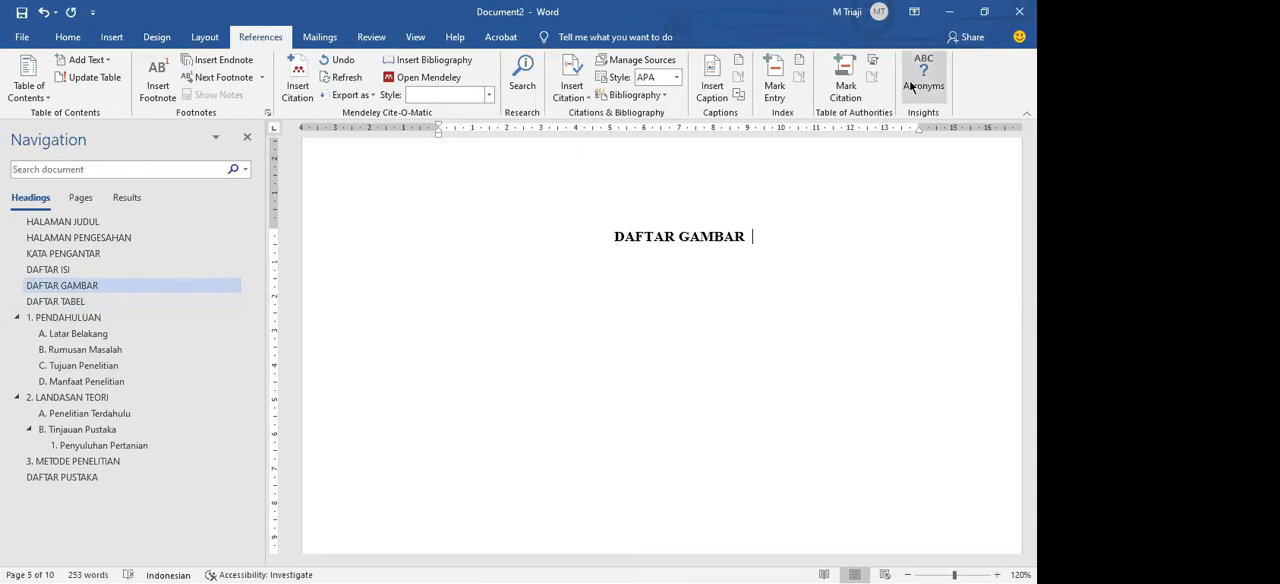
# Step: Try inserting a table of figures with the Tabel caption label below the DAFTAR GAMBAR heading, and undo it
pyautogui.click(111, 37)
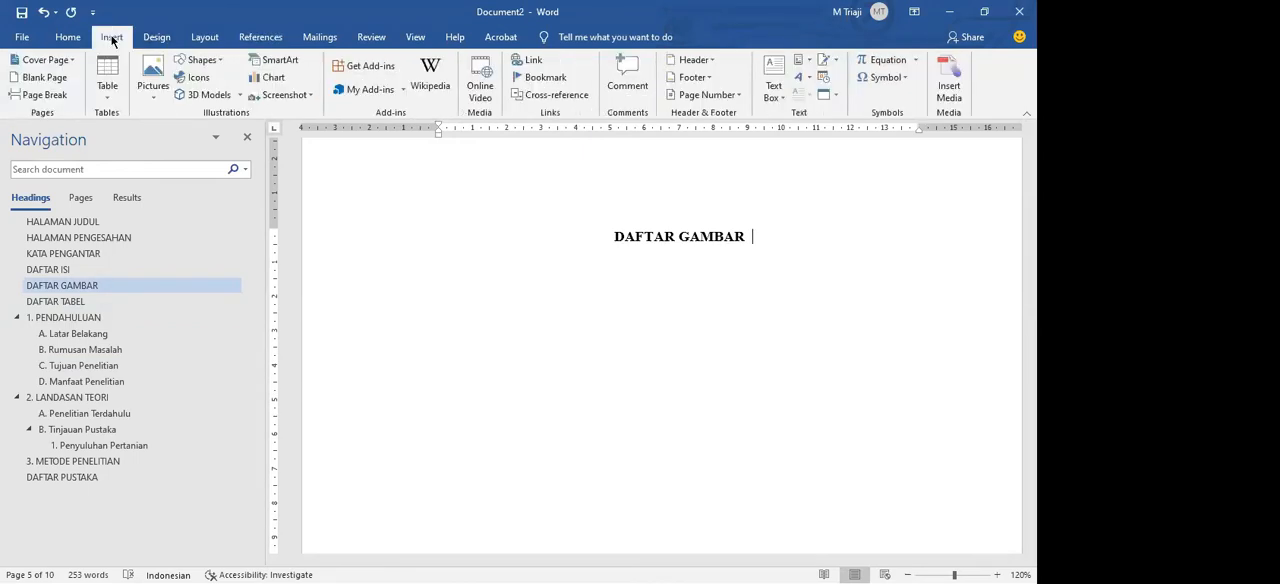
pyautogui.click(156, 37)
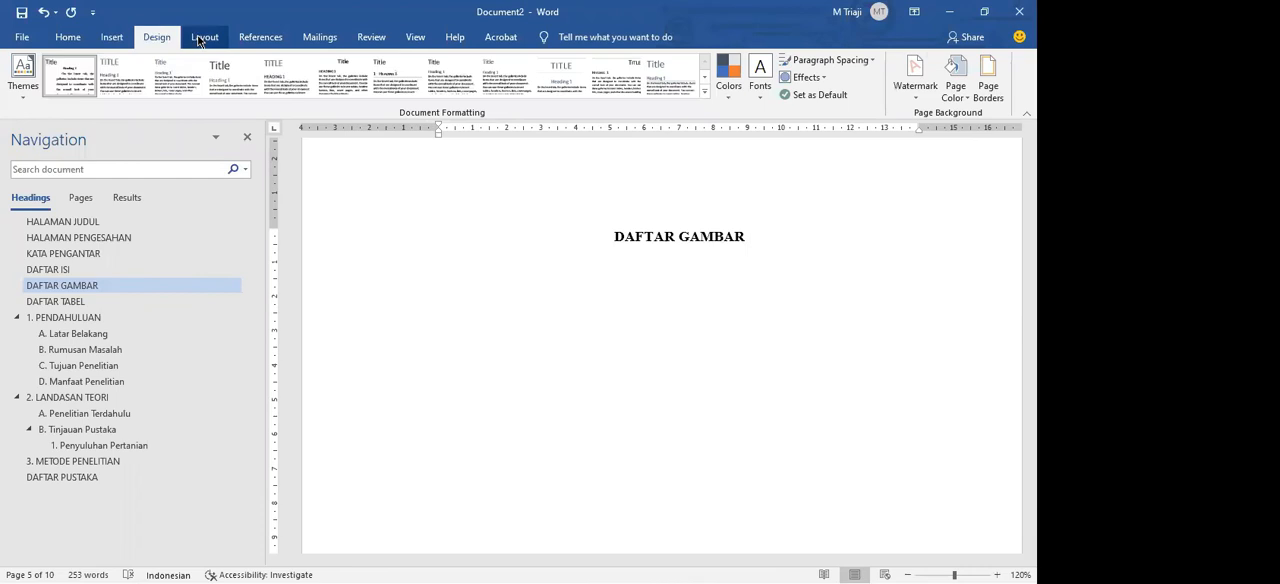
pyautogui.click(200, 38)
pyautogui.click(245, 40)
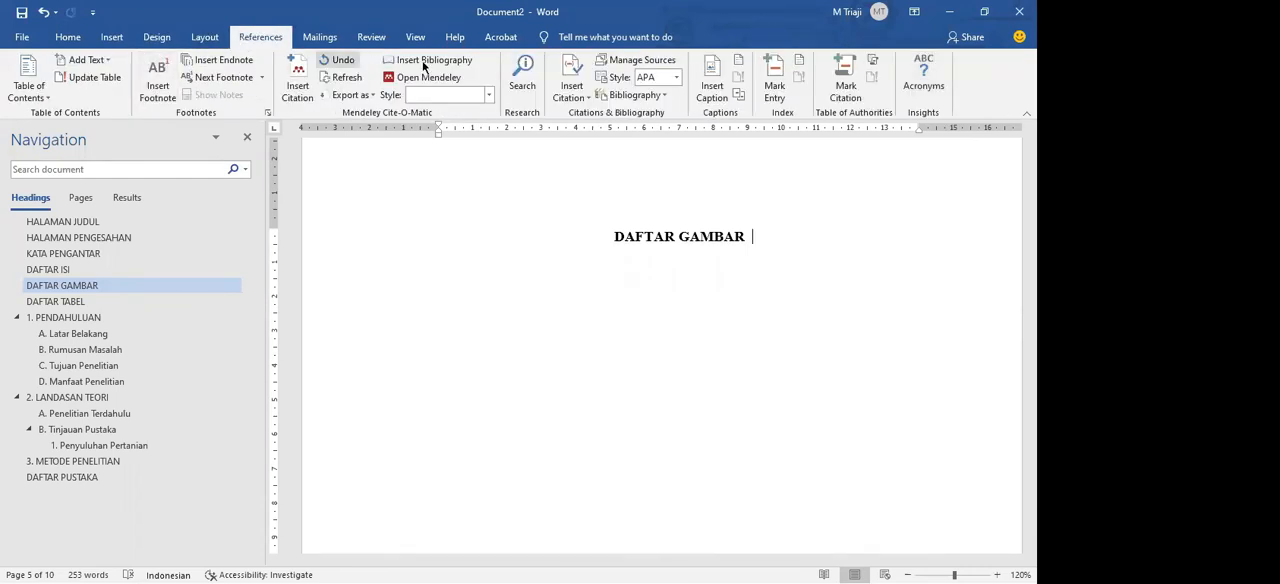
pyautogui.click(741, 63)
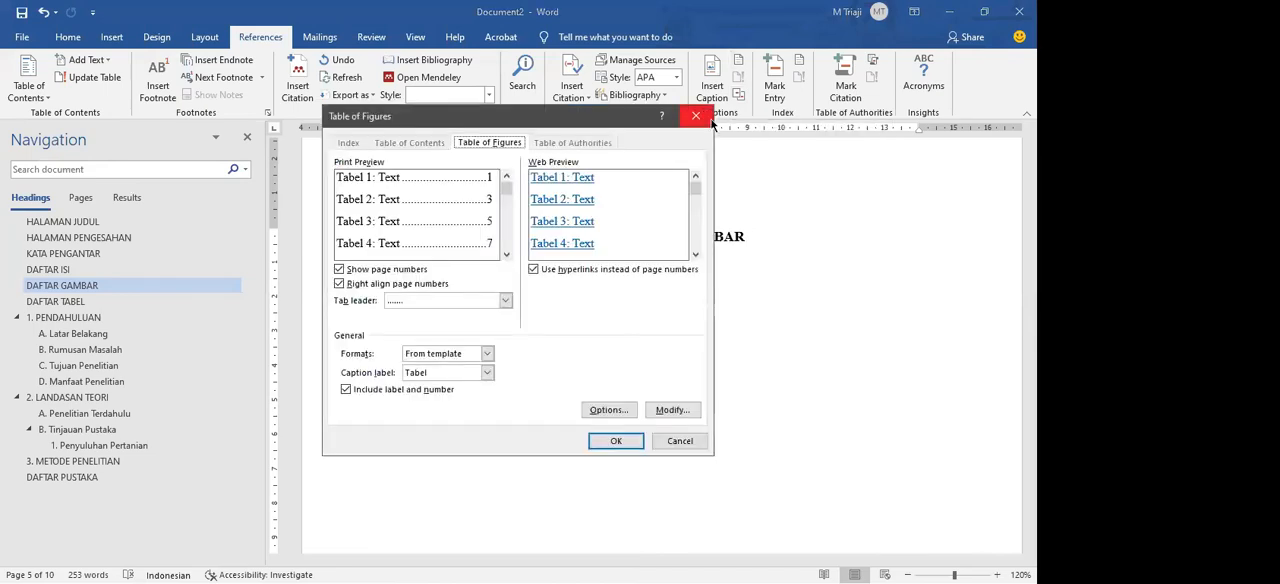
pyautogui.click(628, 442)
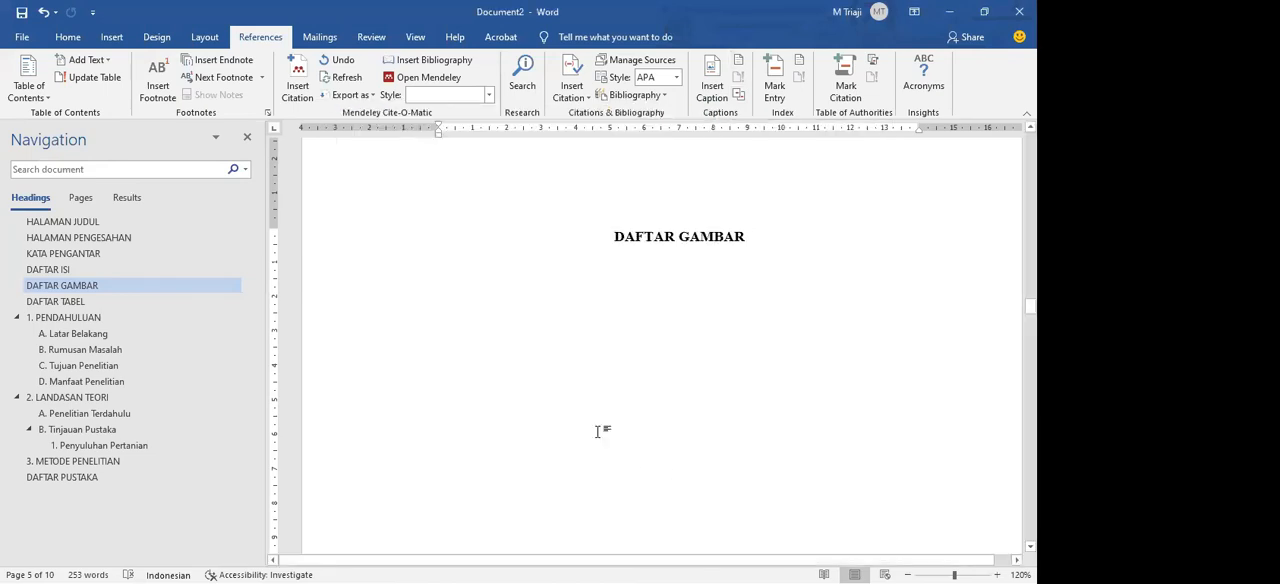
pyautogui.hotkey('ctrl', 'z')
# Step: Insert a table of figures with the caption label Gambar below the DAFTAR GAMBAR heading
pyautogui.click(738, 63)
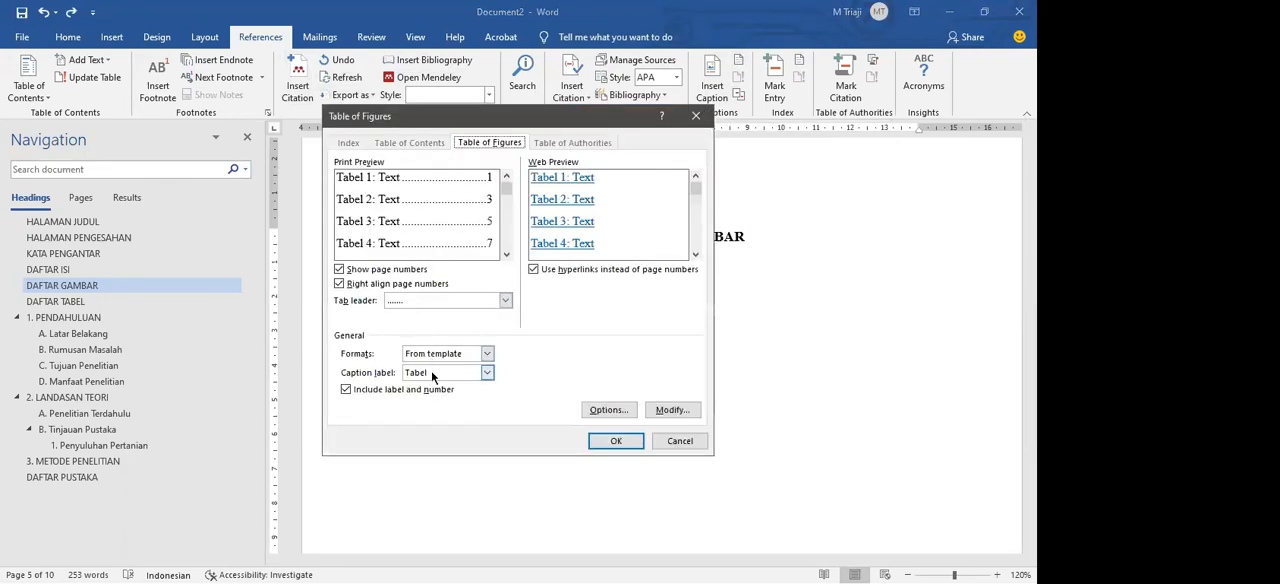
pyautogui.moveTo(541, 127); pyautogui.dragTo(887, 201)
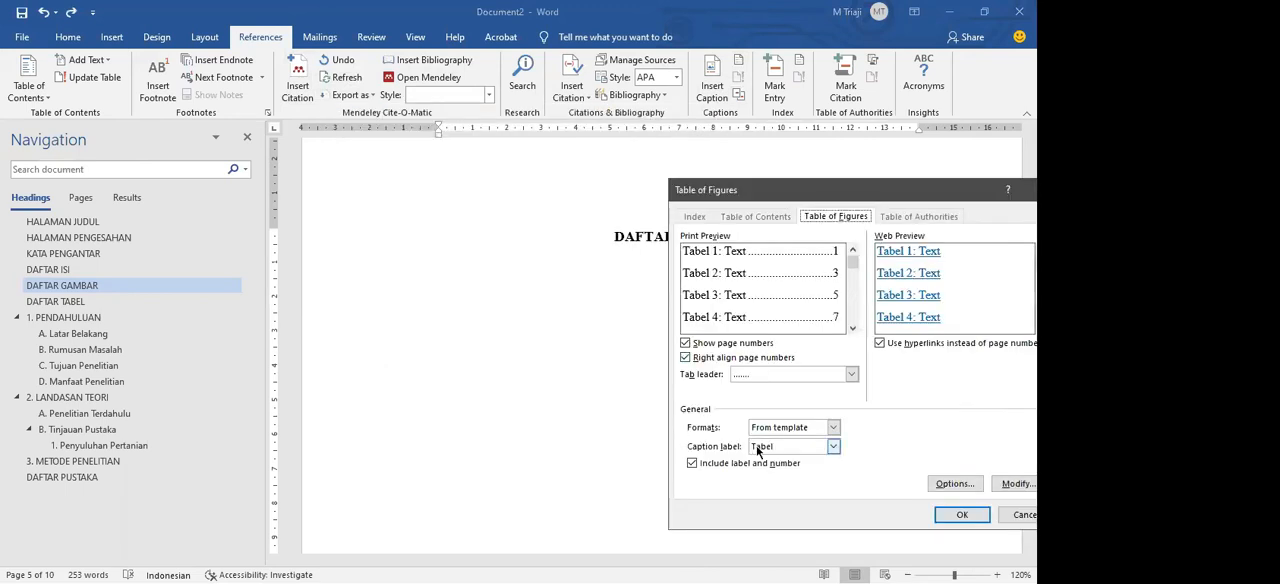
pyautogui.click(291, 462)
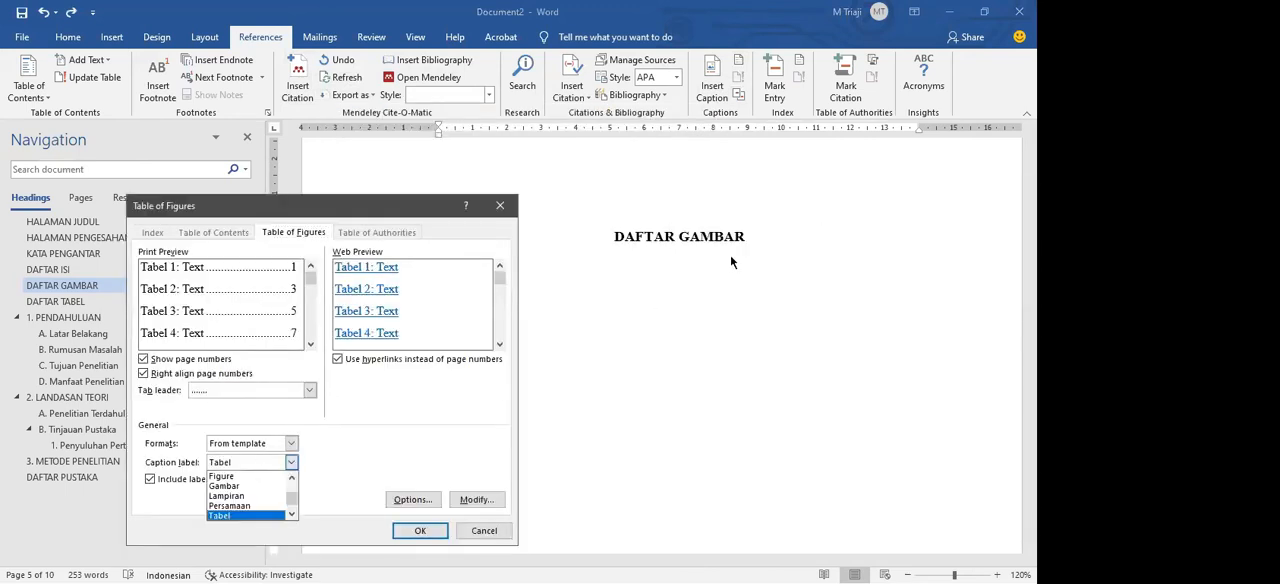
pyautogui.click(226, 486)
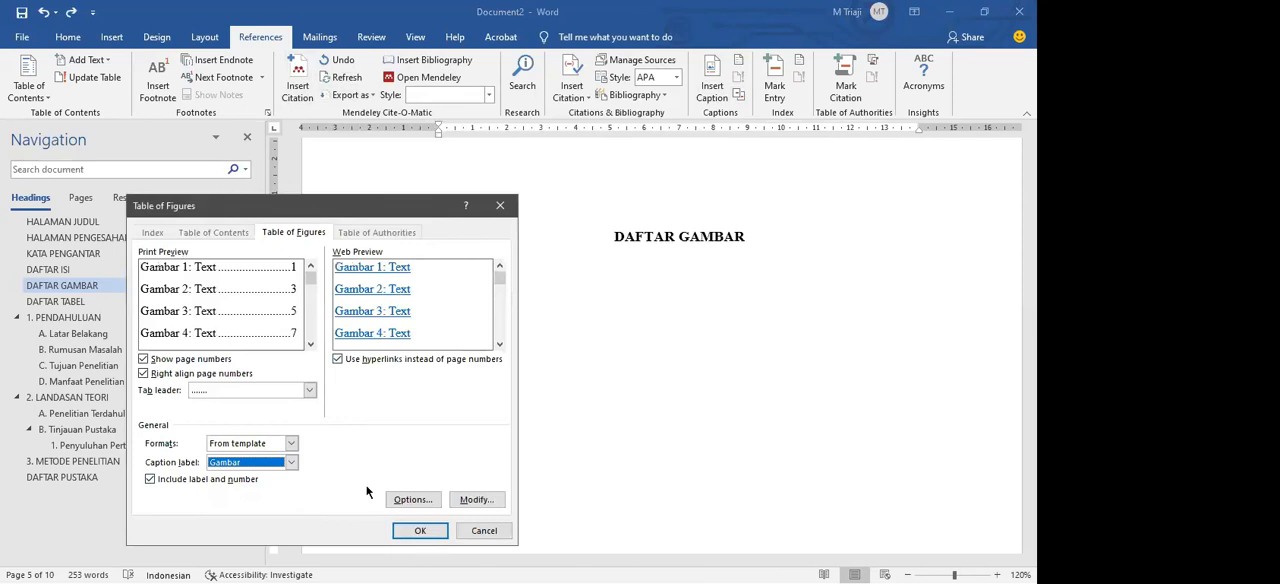
pyautogui.click(420, 531)
pyautogui.click(729, 264)
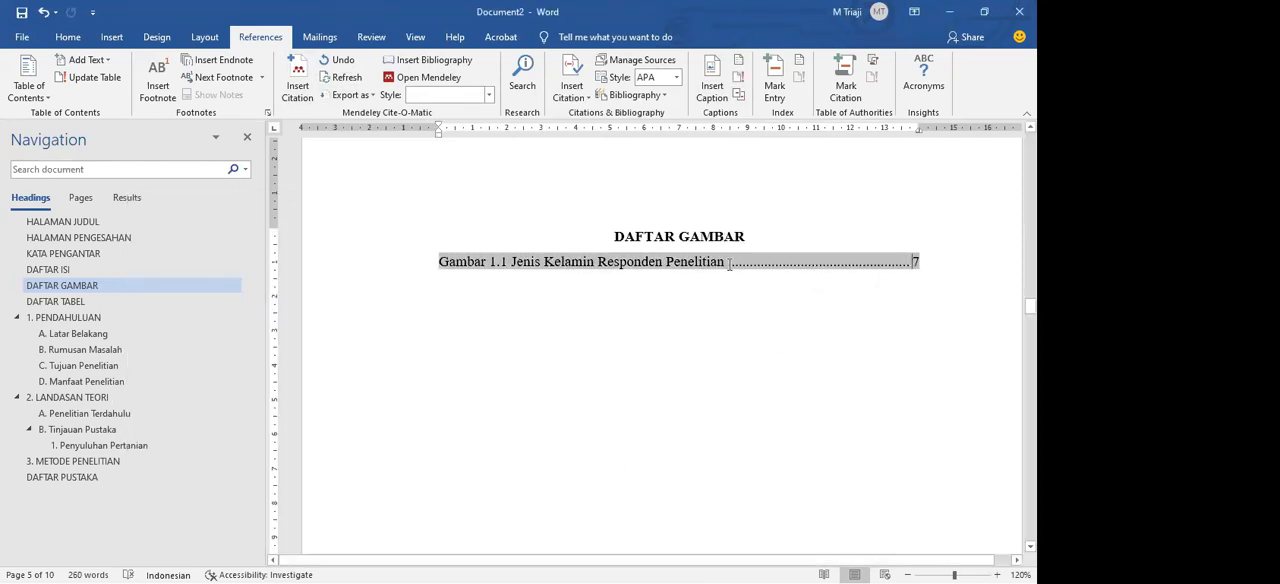
# Step: Go to the DAFTAR TABEL heading, add a Normal-style line below it, and delete the test letter and extra line
pyautogui.click(100, 300)
pyautogui.click(754, 151)
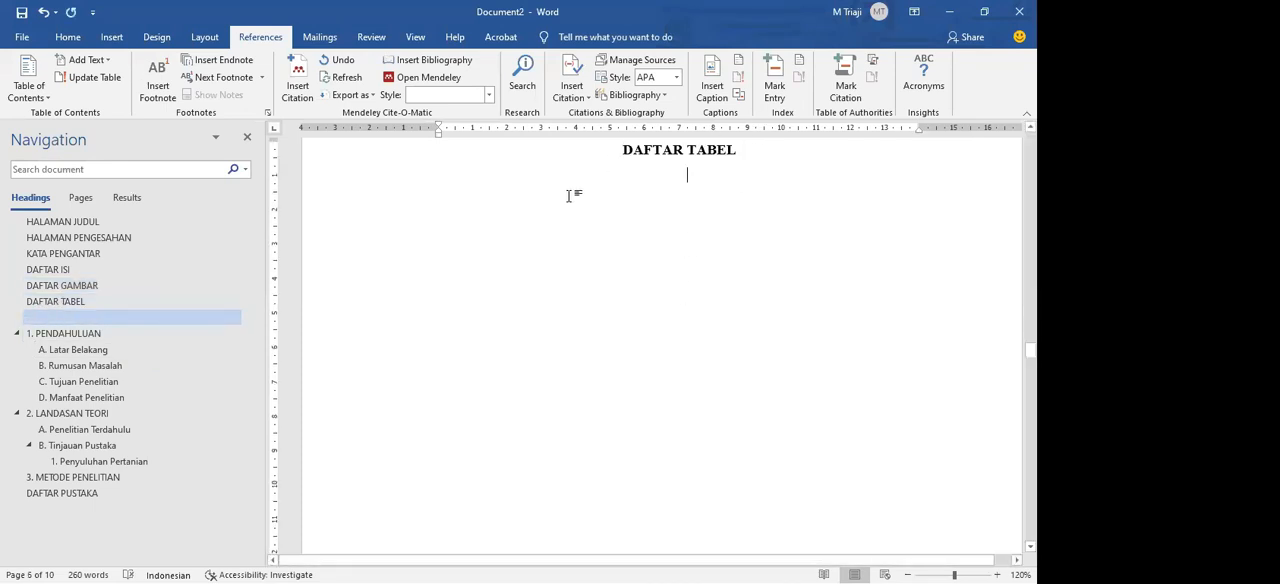
pyautogui.rightClick(206, 316)
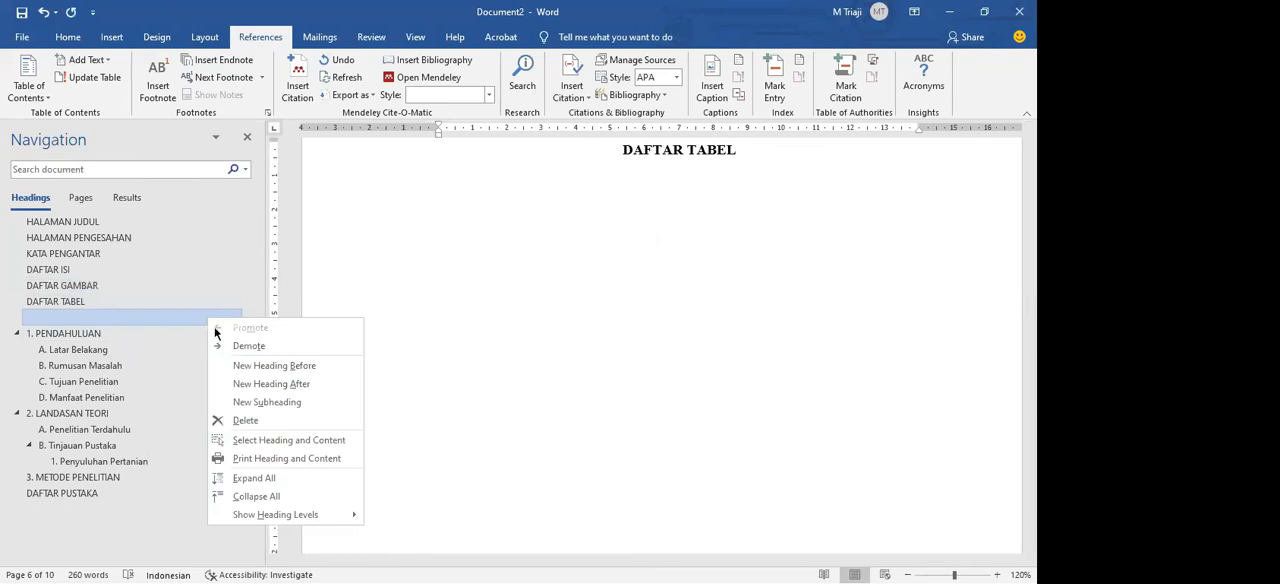
pyautogui.click(675, 180)
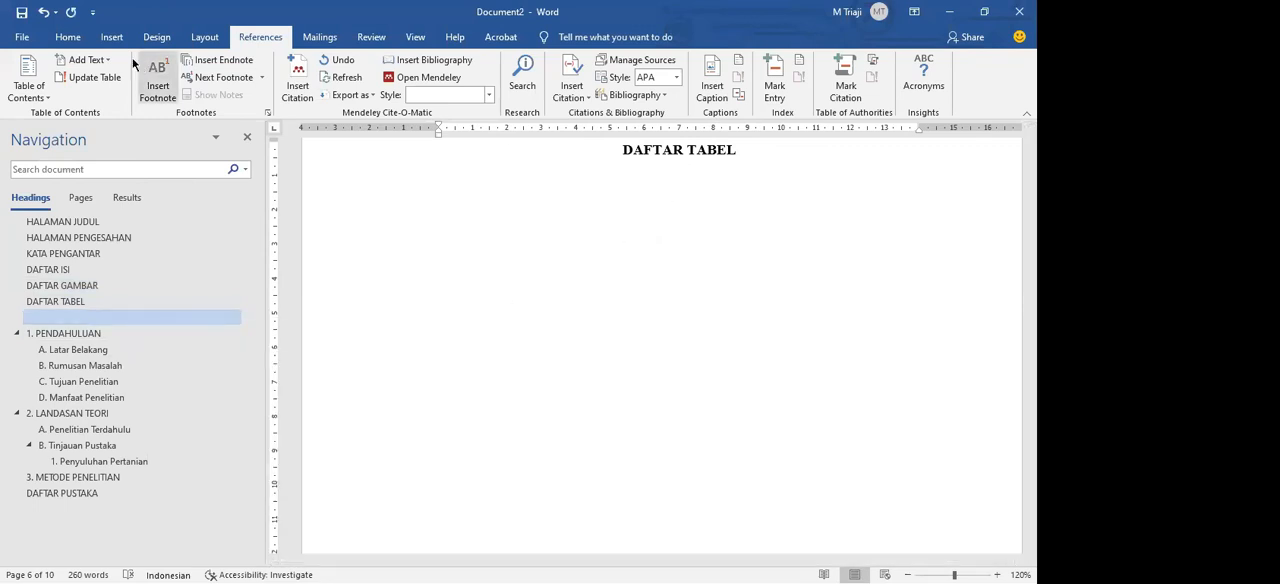
pyautogui.click(68, 37)
pyautogui.click(489, 87)
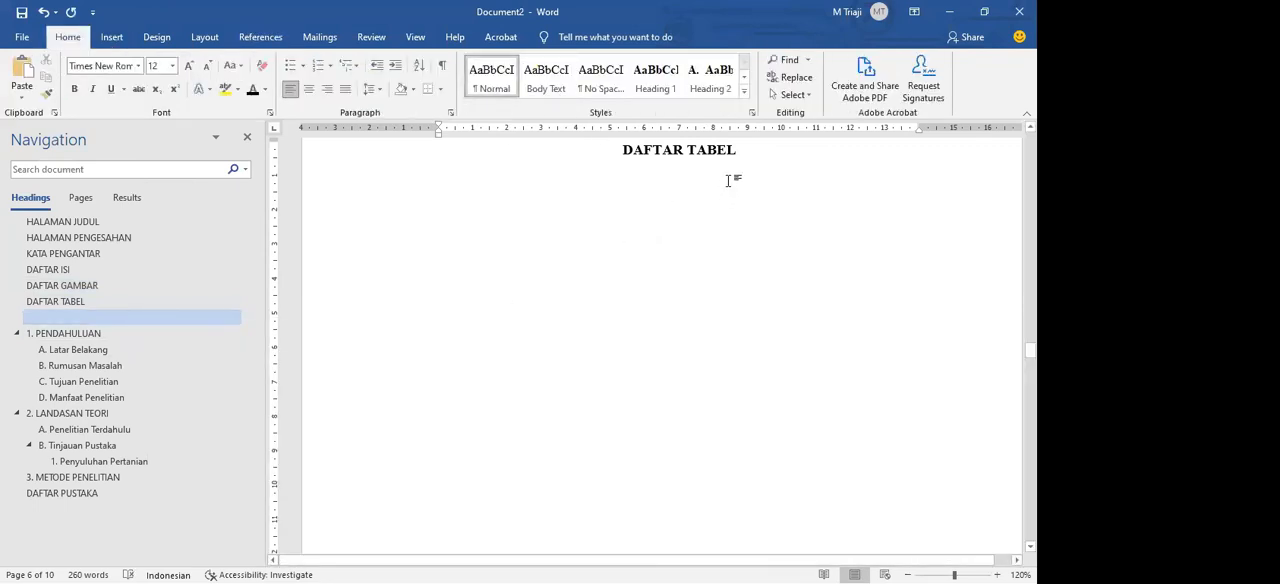
pyautogui.press('BackSpace')
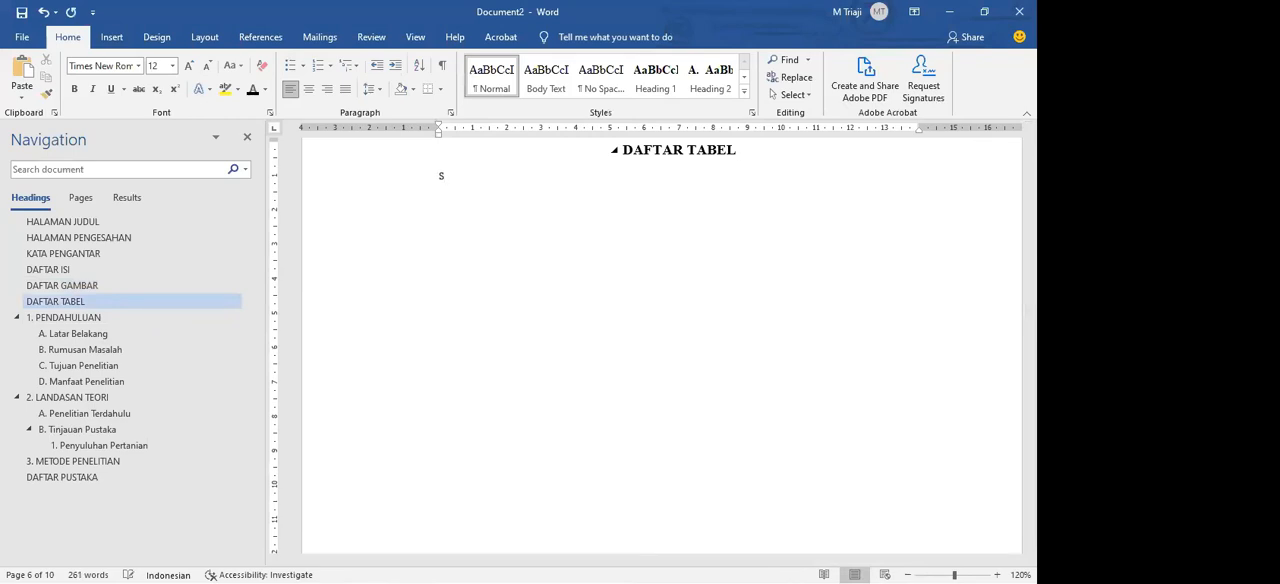
pyautogui.press('BackSpace')
pyautogui.press('BackSpace')
# Step: Insert a table of figures with the caption label Tabel below the DAFTAR TABEL heading
pyautogui.click(111, 37)
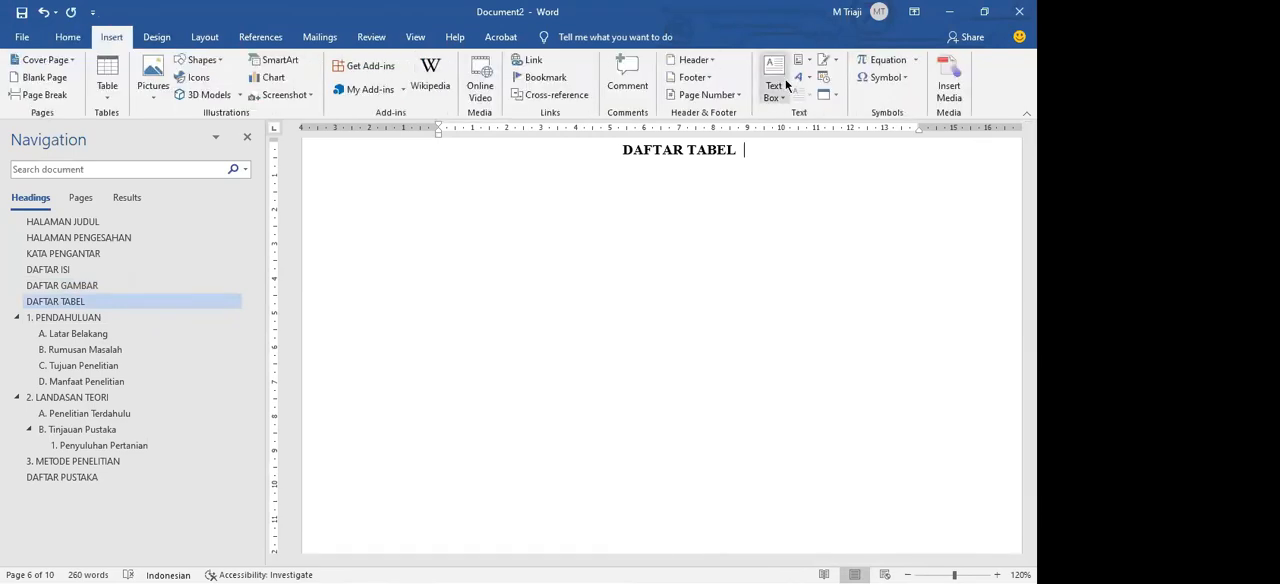
pyautogui.click(250, 38)
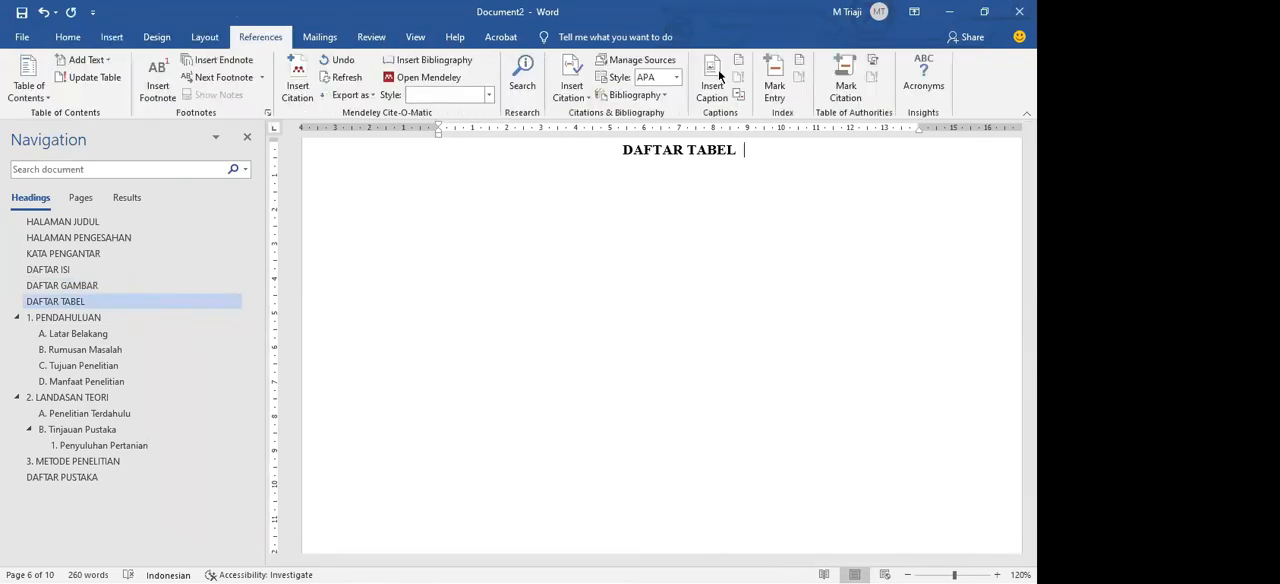
pyautogui.click(737, 62)
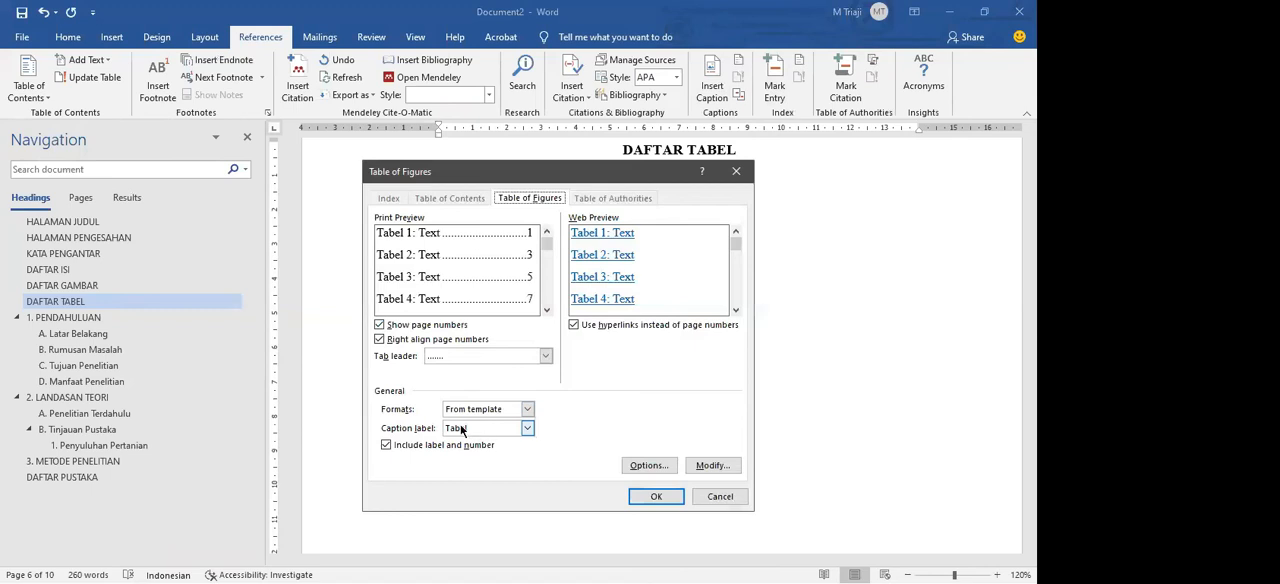
pyautogui.click(464, 430)
pyautogui.click(465, 430)
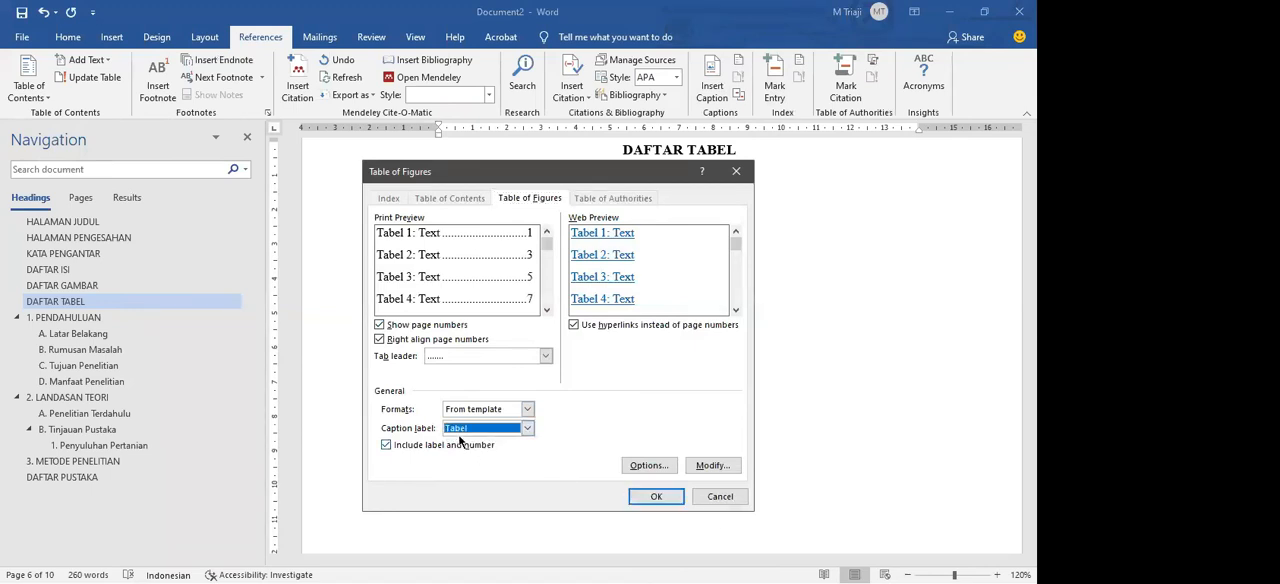
pyautogui.click(644, 496)
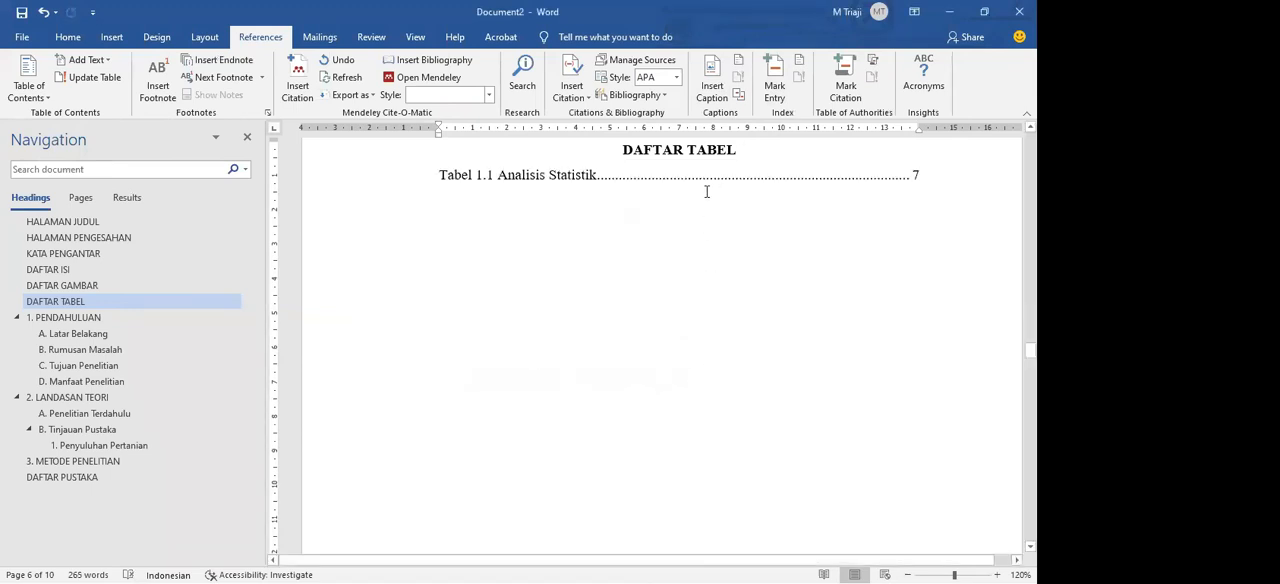
# Step: Examine the caption text, dotted leader and page number of the generated entry below DAFTAR TABEL
pyautogui.click(753, 279)
pyautogui.scroll(3, 752, 278)
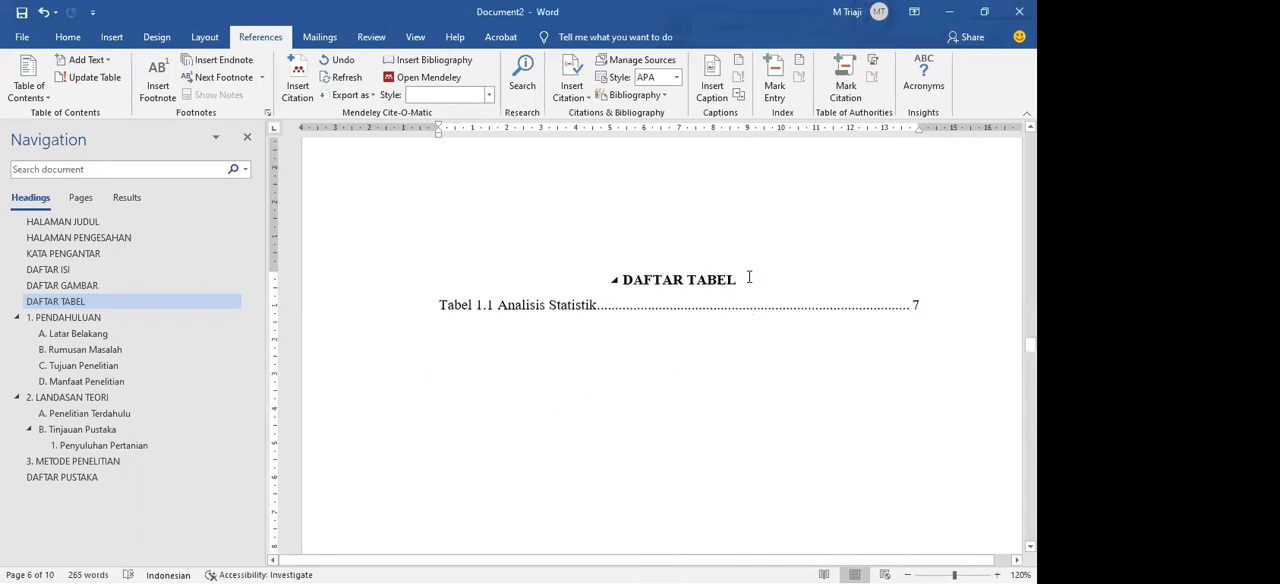
pyautogui.moveTo(753, 311); pyautogui.dragTo(394, 312)
pyautogui.click(754, 364)
pyautogui.moveTo(602, 307); pyautogui.dragTo(406, 301)
pyautogui.click(782, 327)
pyautogui.moveTo(783, 327); pyautogui.dragTo(451, 306)
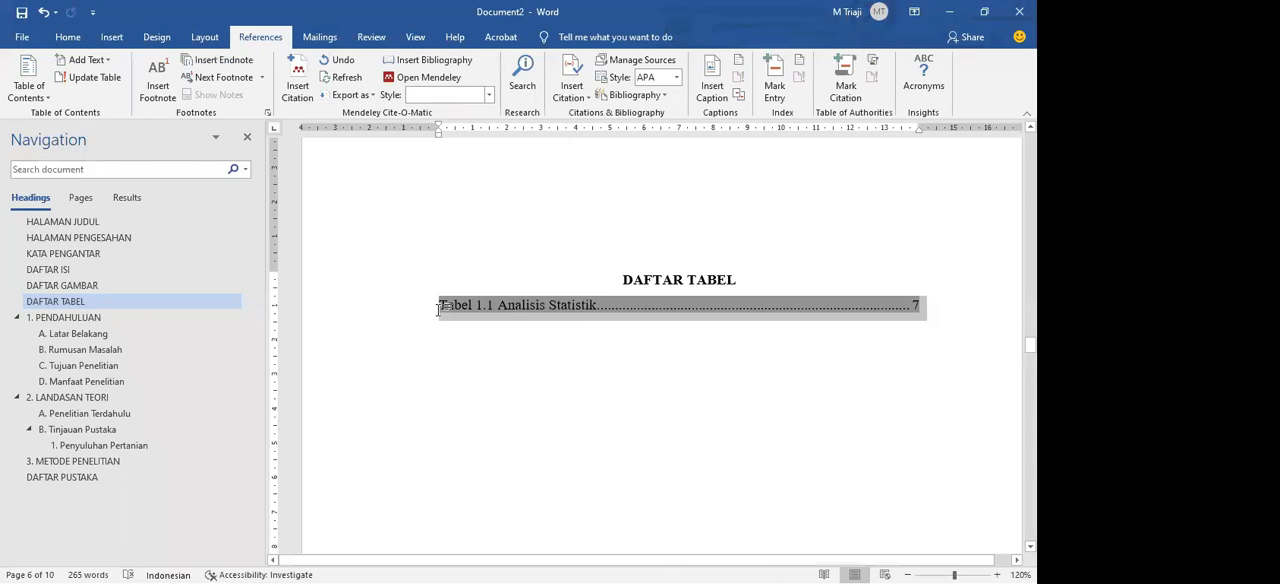
pyautogui.click(543, 343)
pyautogui.moveTo(614, 306); pyautogui.dragTo(465, 305)
pyautogui.click(496, 329)
pyautogui.moveTo(569, 311); pyautogui.dragTo(718, 336)
pyautogui.click(718, 335)
pyautogui.tripleClick(650, 301)
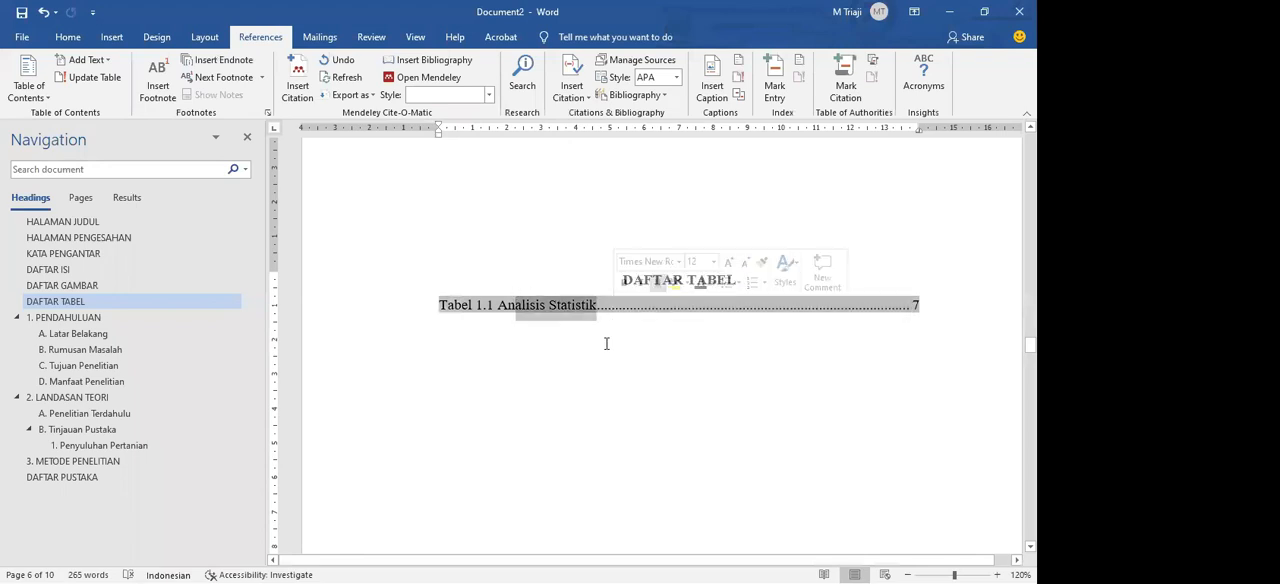
pyautogui.click(683, 340)
# Step: Go to DAFTAR ISI and review the heading entries and page numbers in the table of contents
pyautogui.click(89, 285)
pyautogui.click(84, 268)
pyautogui.scroll(-2, 654, 350)
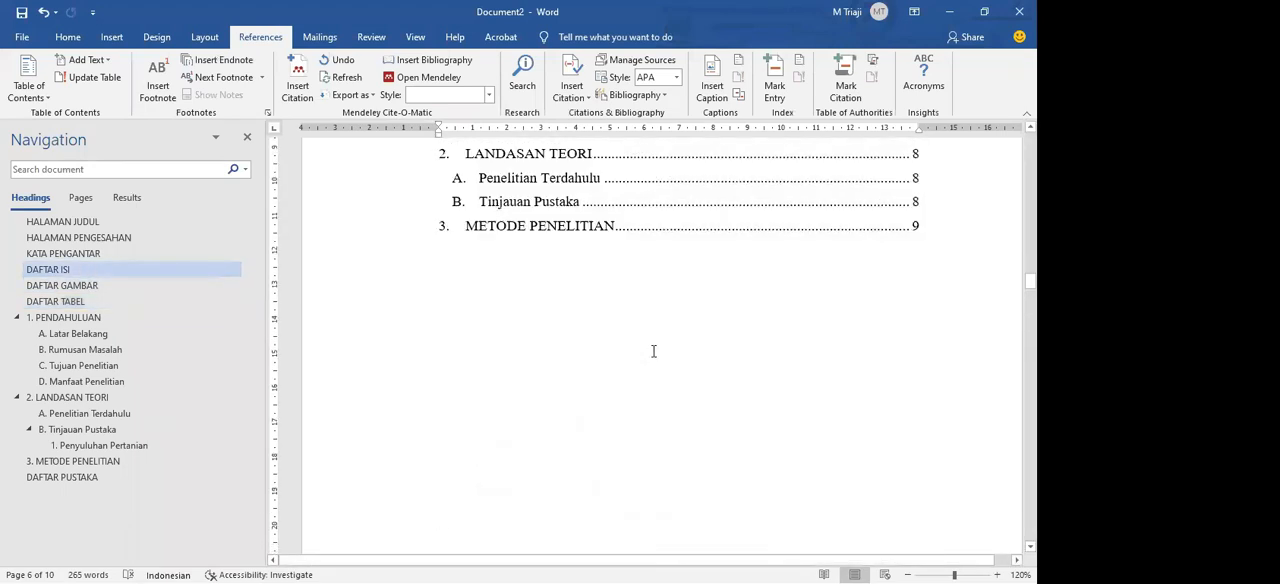
pyautogui.scroll(2, 654, 350)
pyautogui.scroll(2, 654, 350)
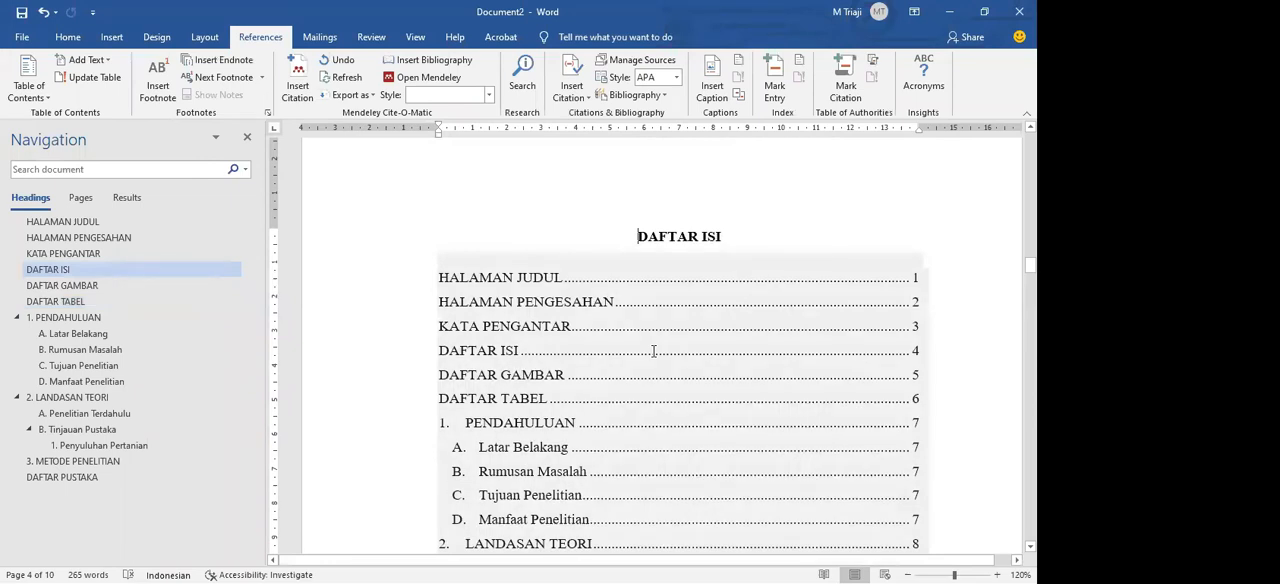
pyautogui.scroll(-2, 654, 350)
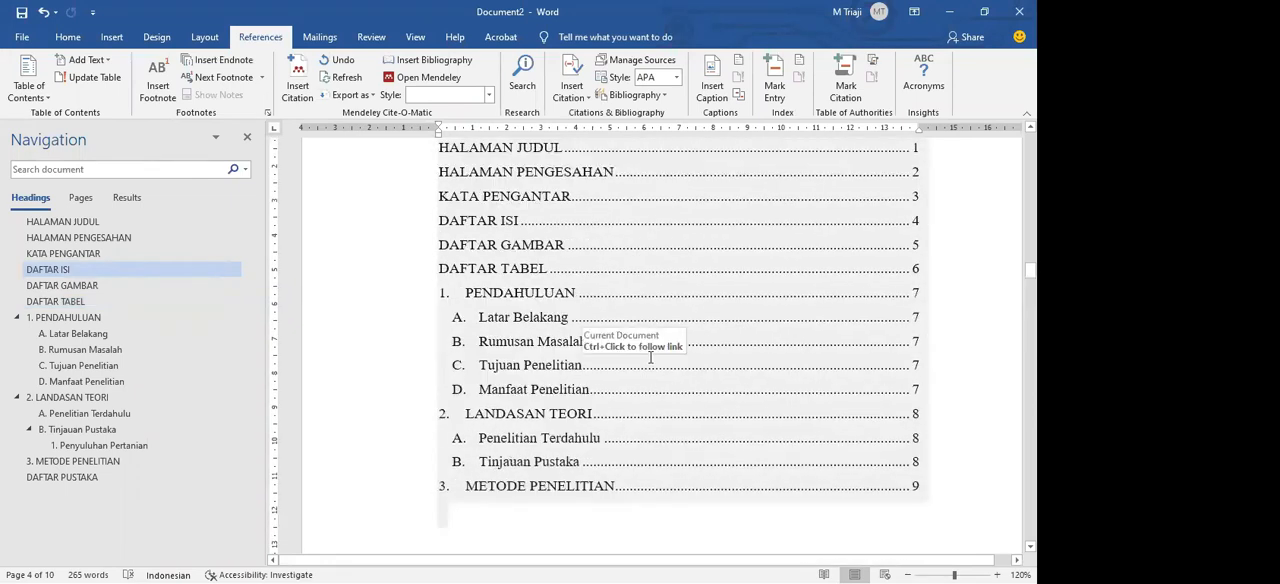
pyautogui.doubleClick(643, 370)
pyautogui.click(638, 375)
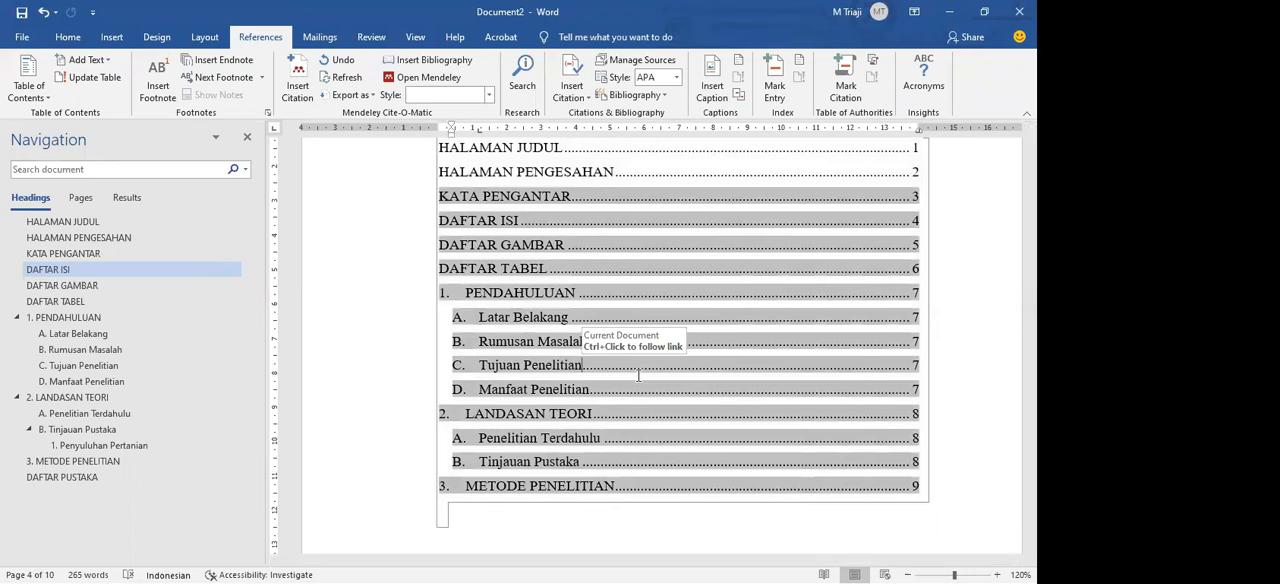
pyautogui.moveTo(492, 272); pyautogui.dragTo(550, 318)
pyautogui.click(553, 390)
pyautogui.moveTo(535, 367); pyautogui.dragTo(574, 438)
pyautogui.click(545, 462)
pyautogui.click(586, 441)
pyautogui.click(549, 418)
pyautogui.click(574, 438)
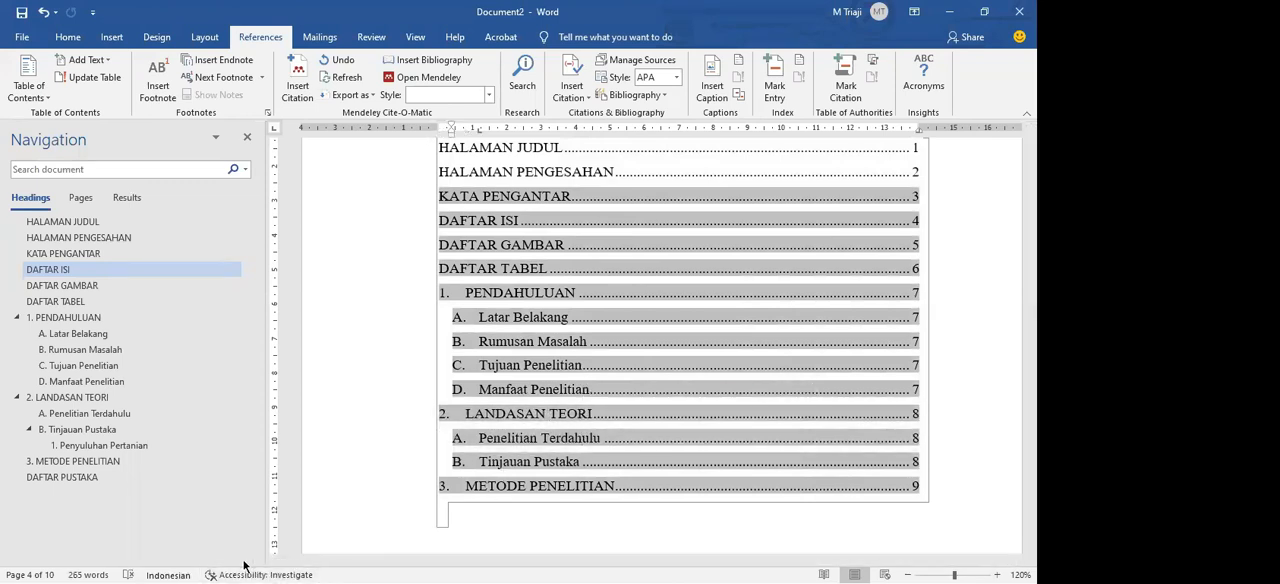
# Step: Switch to the full thesis document and look through its chapter and section headings
pyautogui.hotkey('alt', 'Tab')
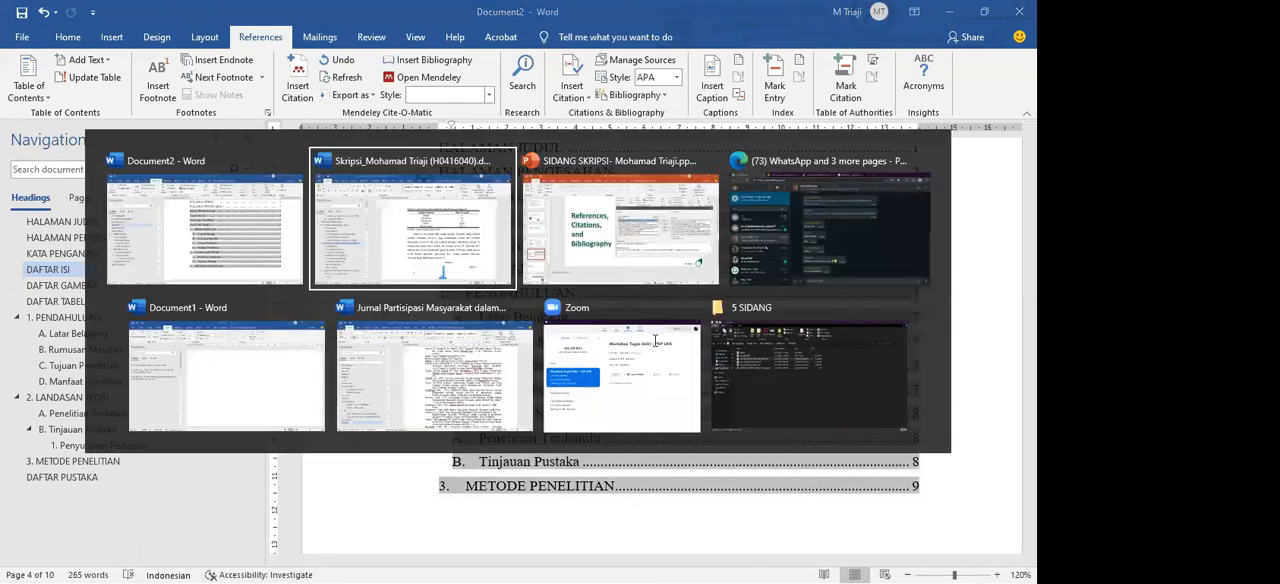
pyautogui.scroll(3, 654, 340)
pyautogui.scroll(12, 654, 340)
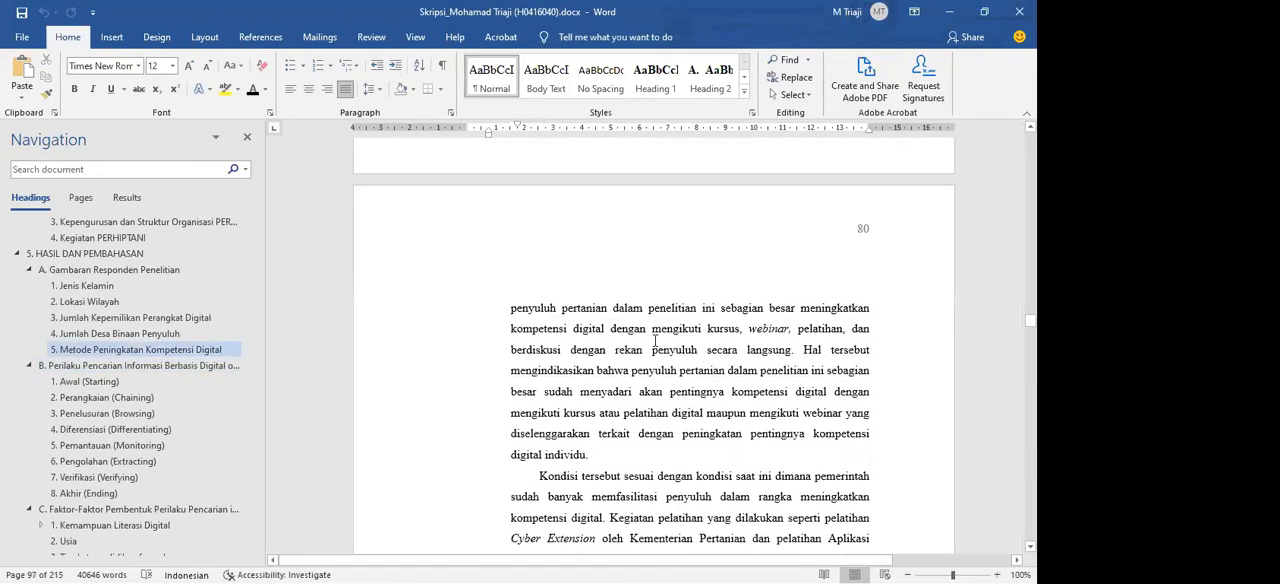
pyautogui.scroll(-12, 655, 341)
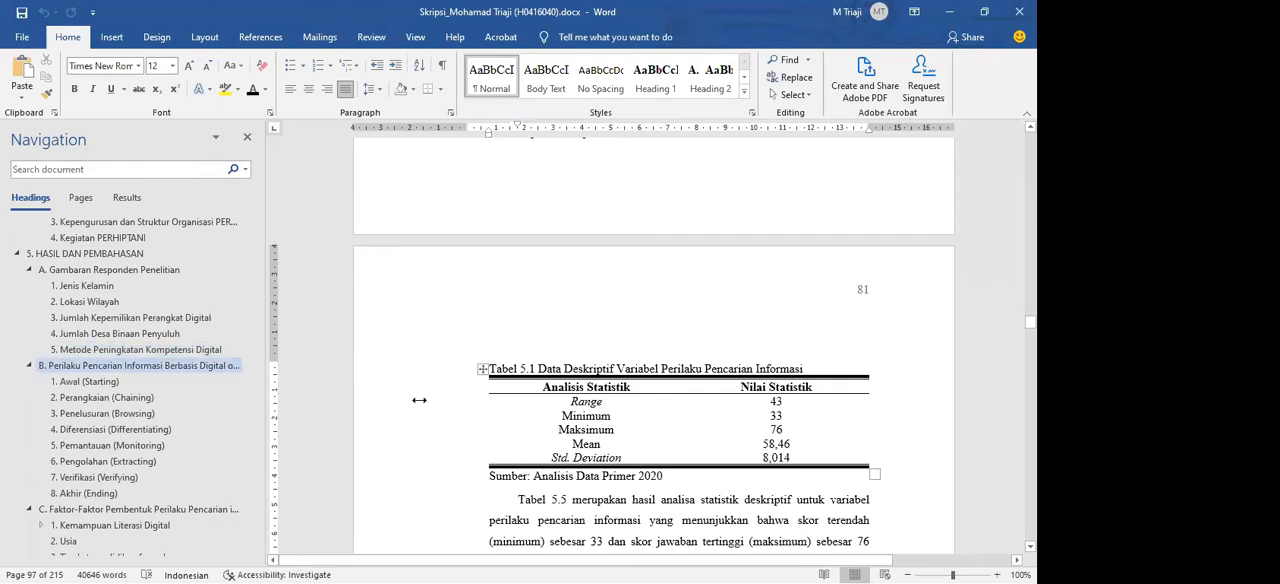
pyautogui.scroll(15, 120, 420)
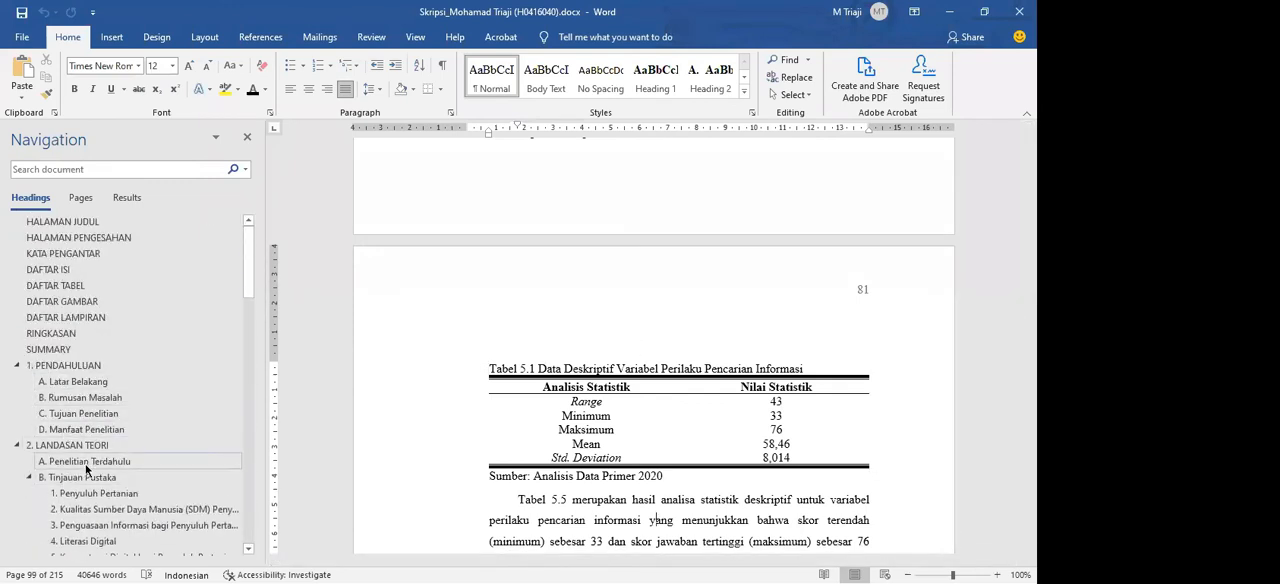
pyautogui.scroll(-10, 86, 469)
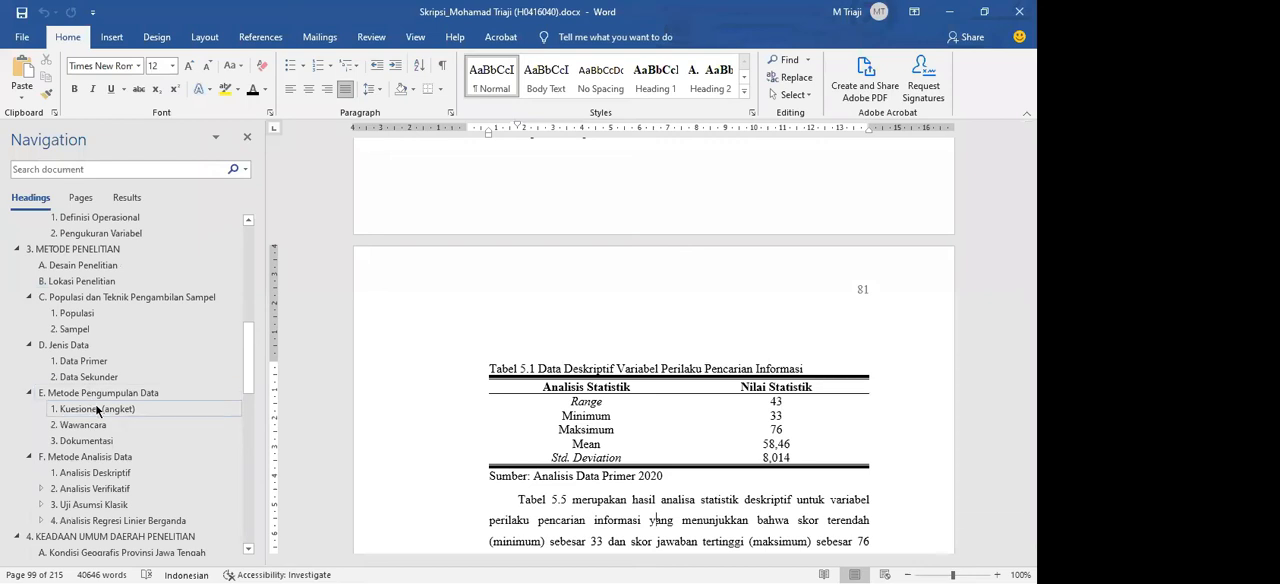
pyautogui.scroll(-5, 100, 400)
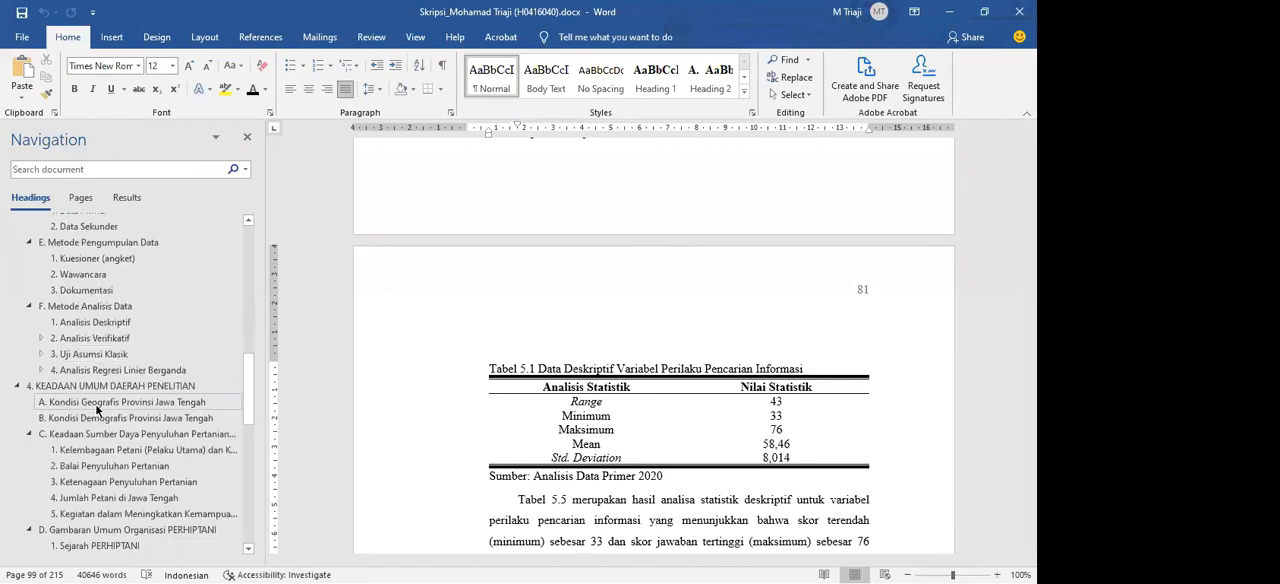
pyautogui.scroll(-5, 603, 420)
pyautogui.scroll(10, 603, 420)
pyautogui.scroll(-6, 729, 442)
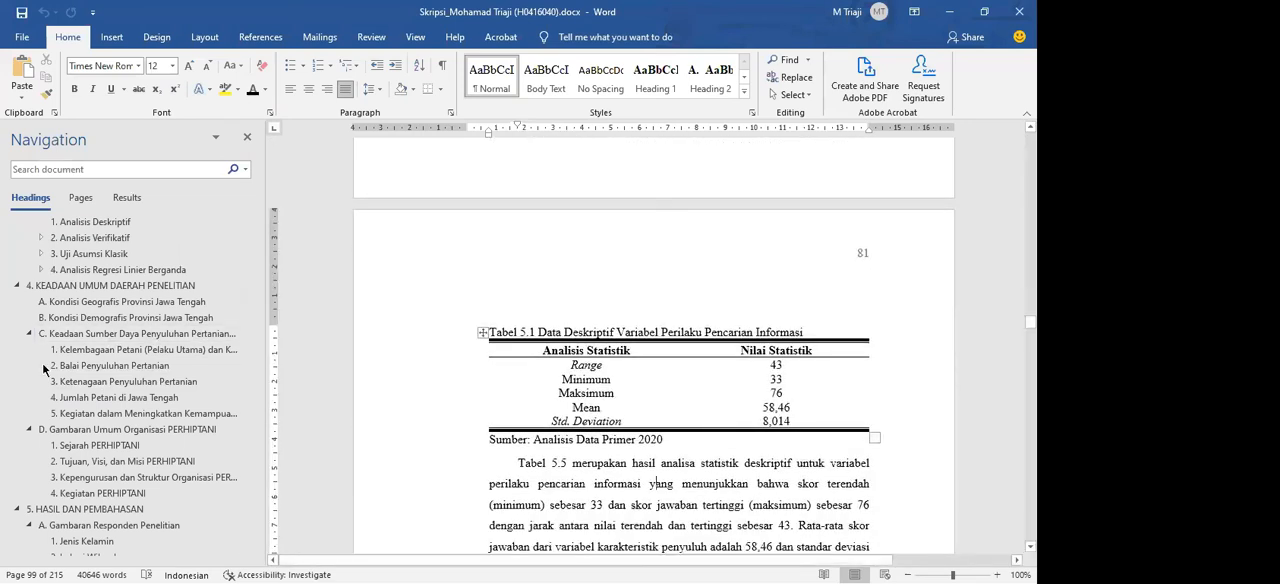
pyautogui.scroll(12, 47, 352)
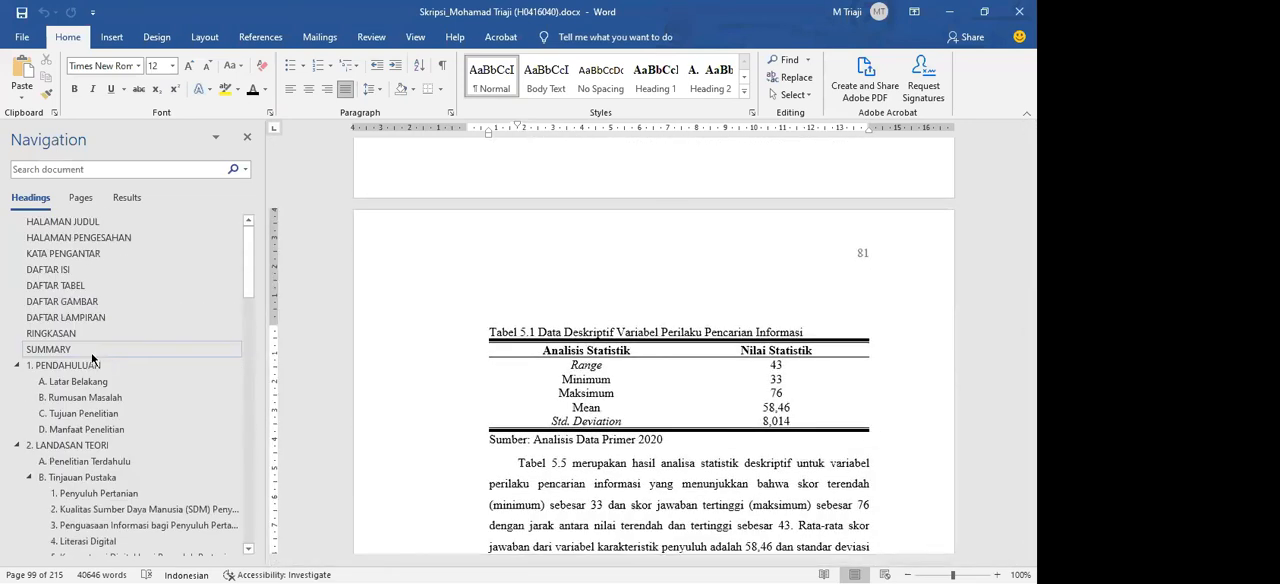
# Step: Go to DAFTAR TABEL and examine the numbered table entries and their page numbers
pyautogui.click(66, 286)
pyautogui.click(467, 213)
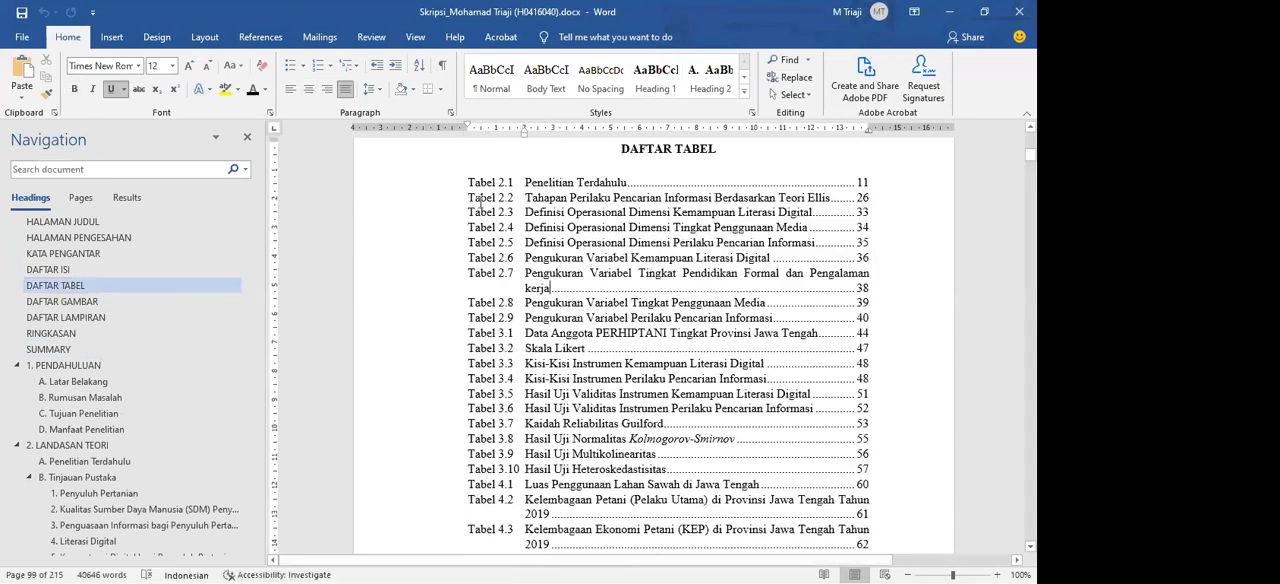
pyautogui.scroll(1, 514, 205)
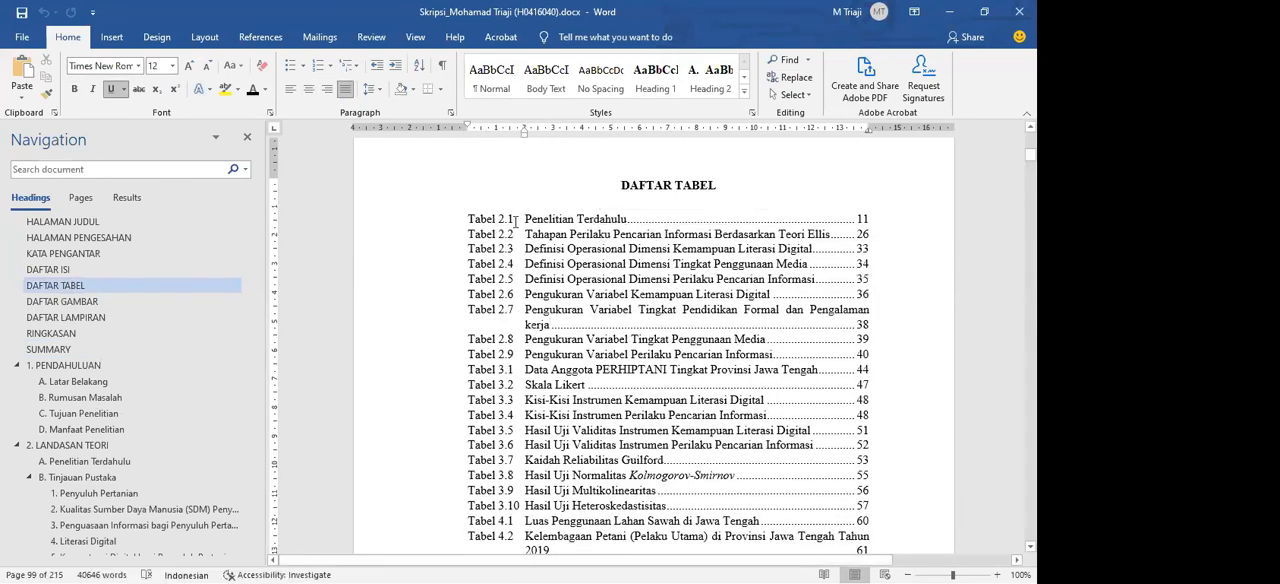
pyautogui.click(517, 218)
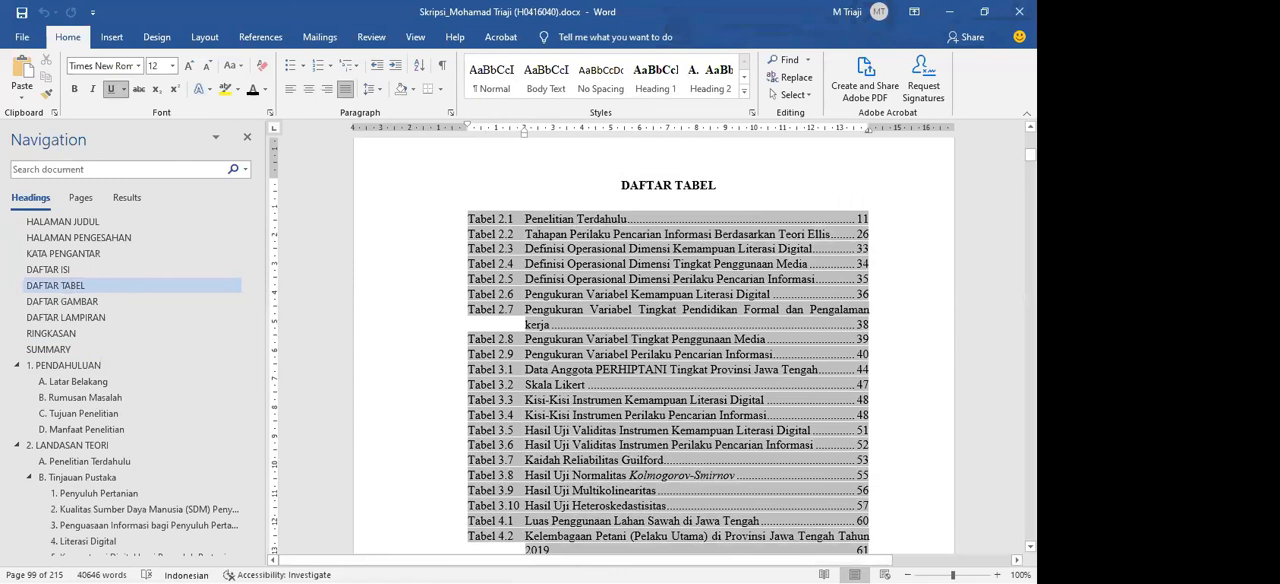
pyautogui.scroll(-8, 917, 248)
pyautogui.scroll(8, 948, 279)
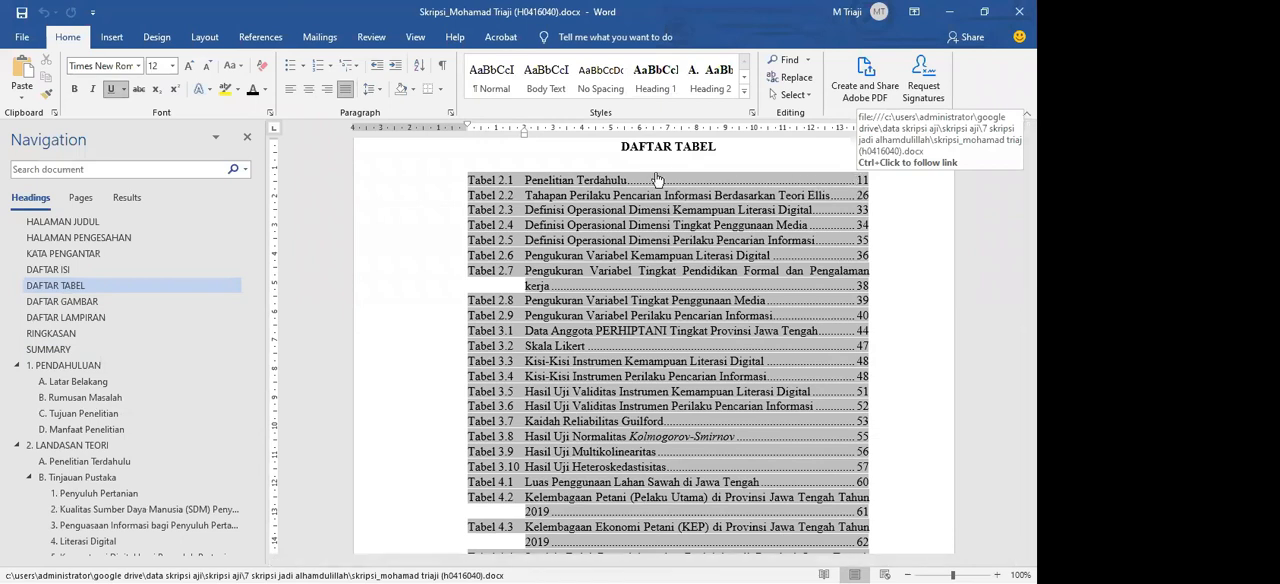
# Step: Follow the Tabel 2.1 entry to its table, return to DAFTAR TABEL, and follow the Tabel 3.8 entry
pyautogui.keyDown('ctrl'); pyautogui.click(590, 187); pyautogui.keyUp('ctrl')
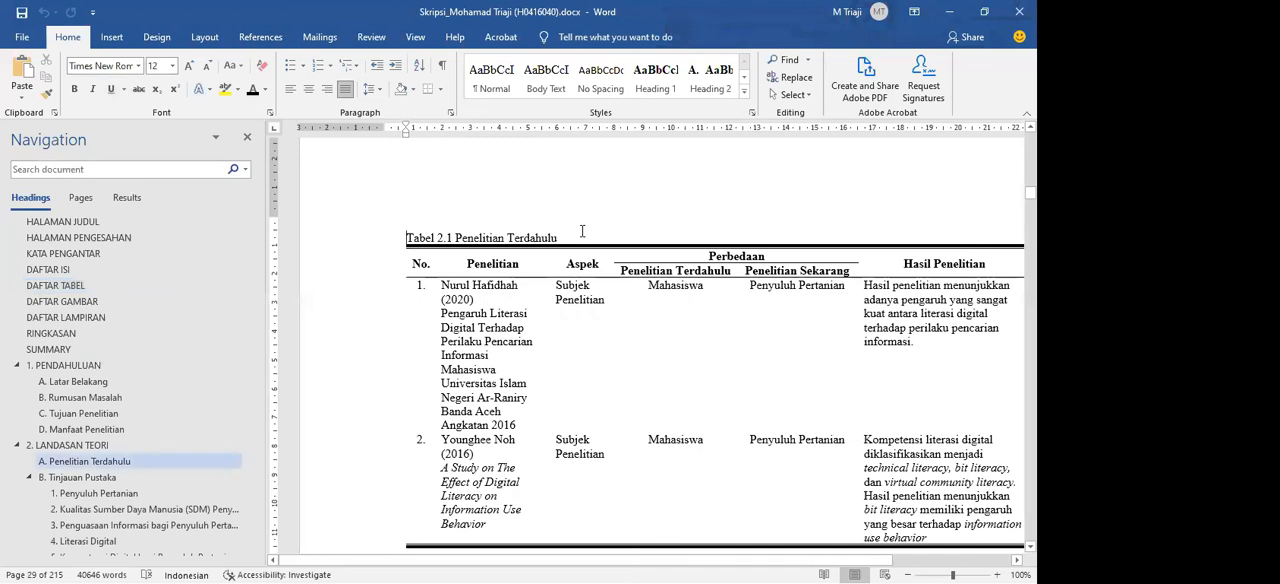
pyautogui.click(115, 286)
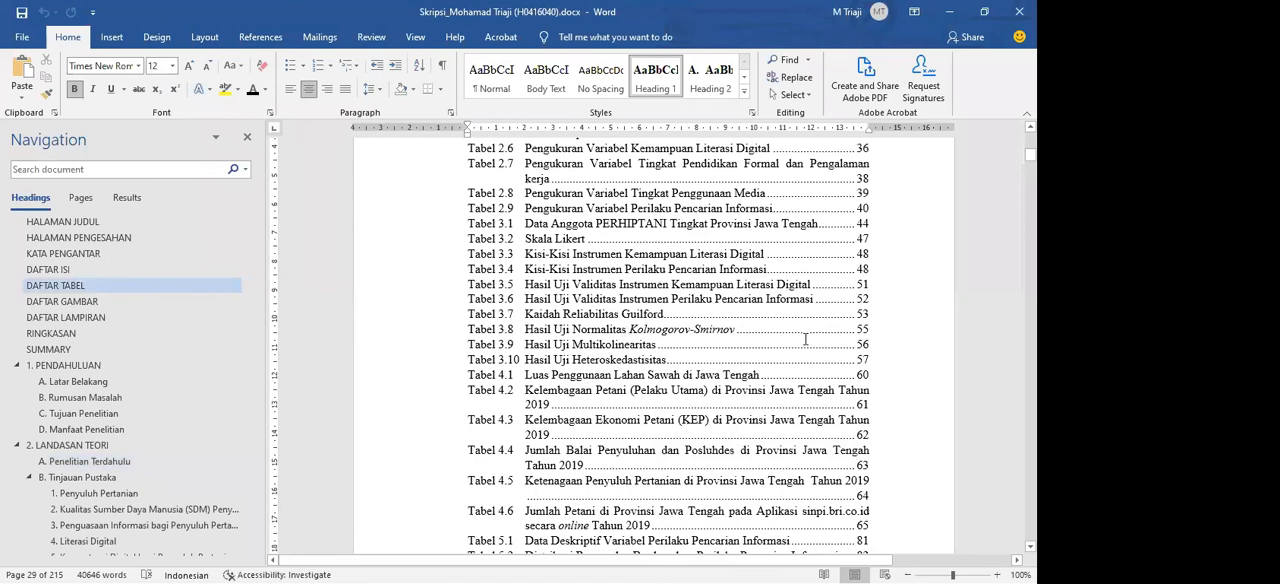
pyautogui.scroll(1, 630, 388)
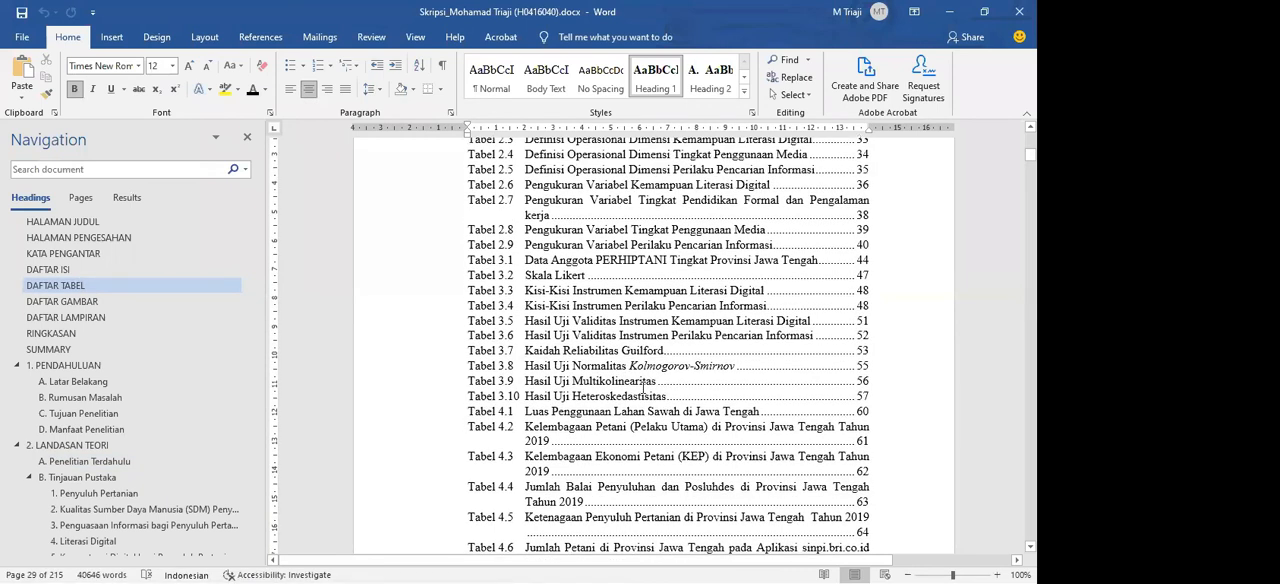
pyautogui.scroll(3, 866, 360)
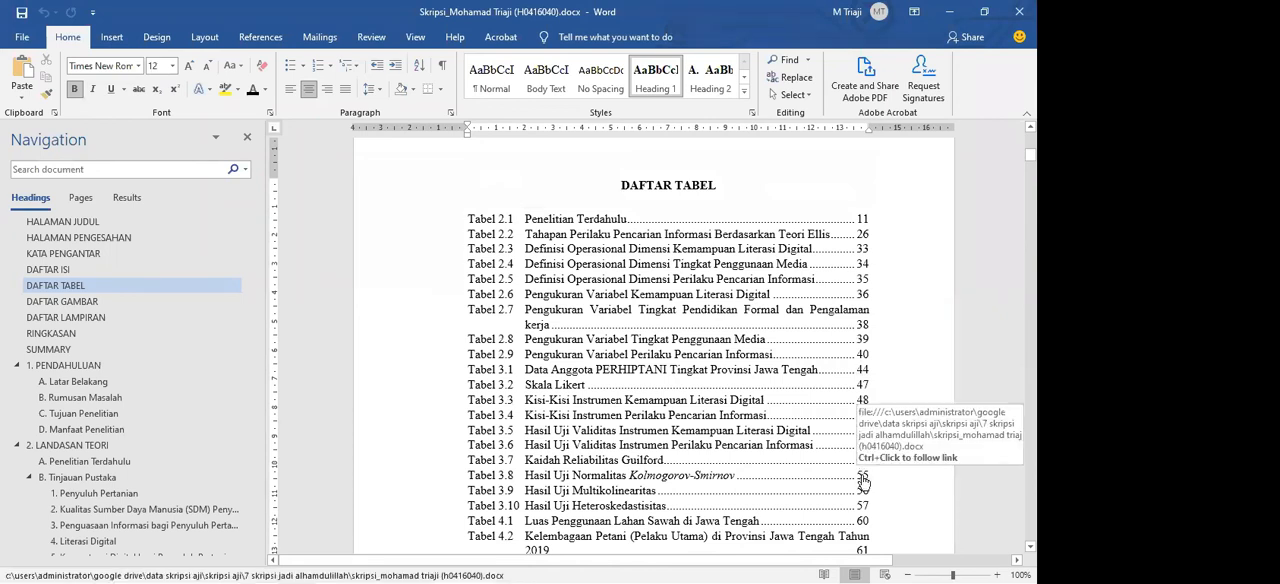
pyautogui.keyDown('ctrl'); pyautogui.click(863, 483); pyautogui.keyUp('ctrl')
pyautogui.scroll(2, 525, 313)
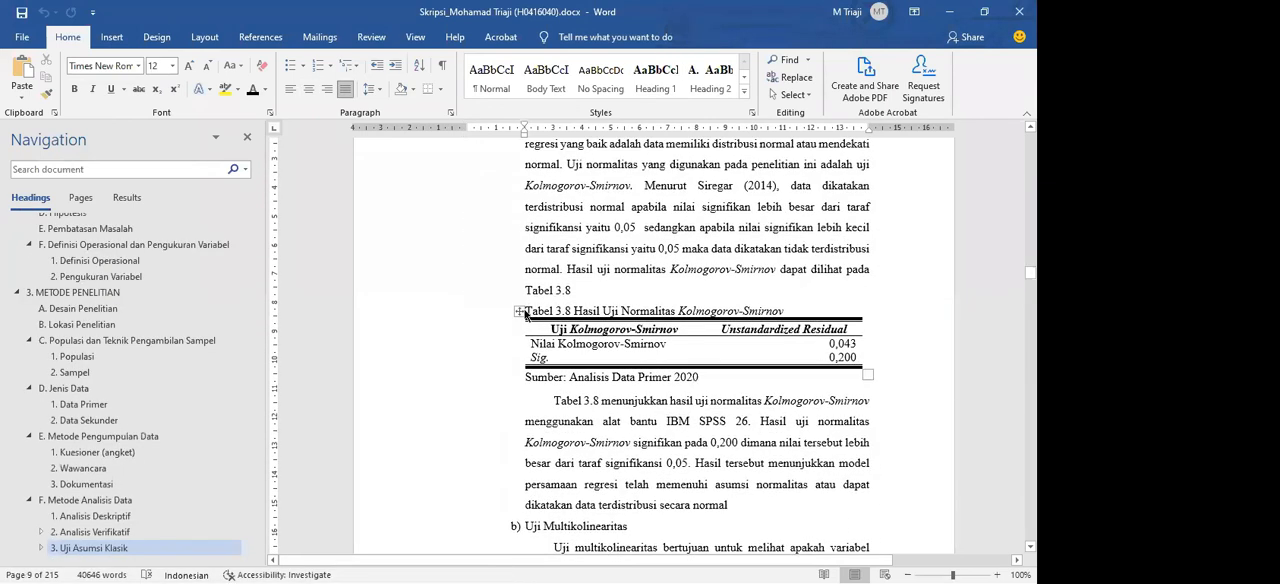
# Step: Paste two copies of the Uji Normalitas paragraph above the Tabel 3.8 caption and remove the leftover blank line
pyautogui.click(599, 296)
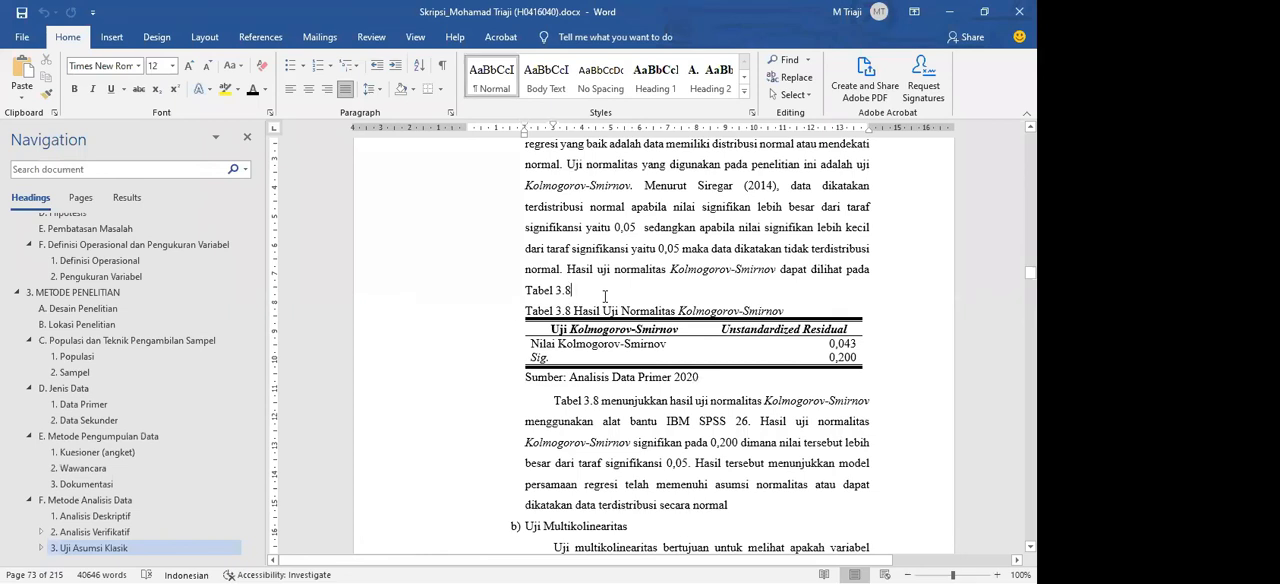
pyautogui.scroll(2, 604, 296)
pyautogui.moveTo(572, 400); pyautogui.dragTo(526, 211)
pyautogui.hotkey('ctrl', 'c')
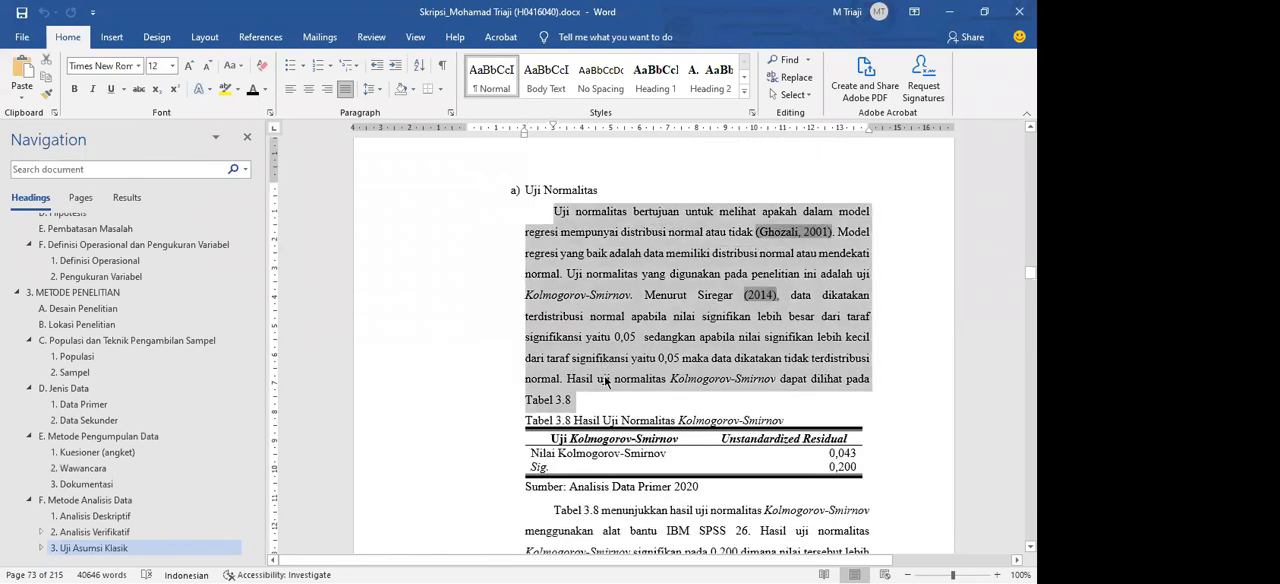
pyautogui.click(598, 397)
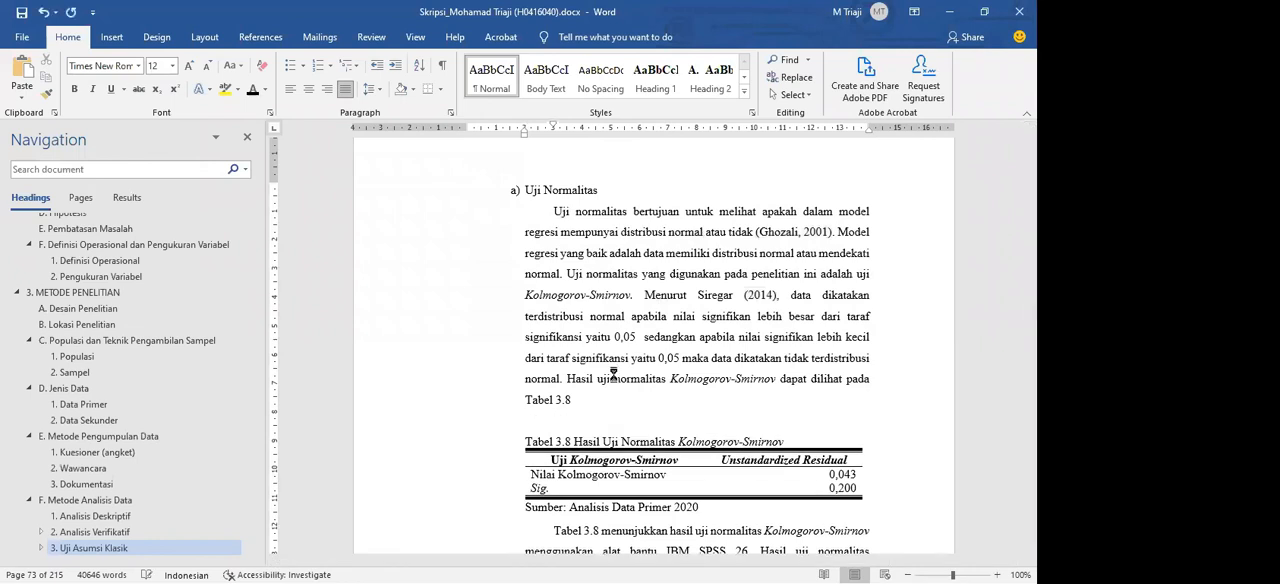
pyautogui.hotkey('ctrl', 'v')
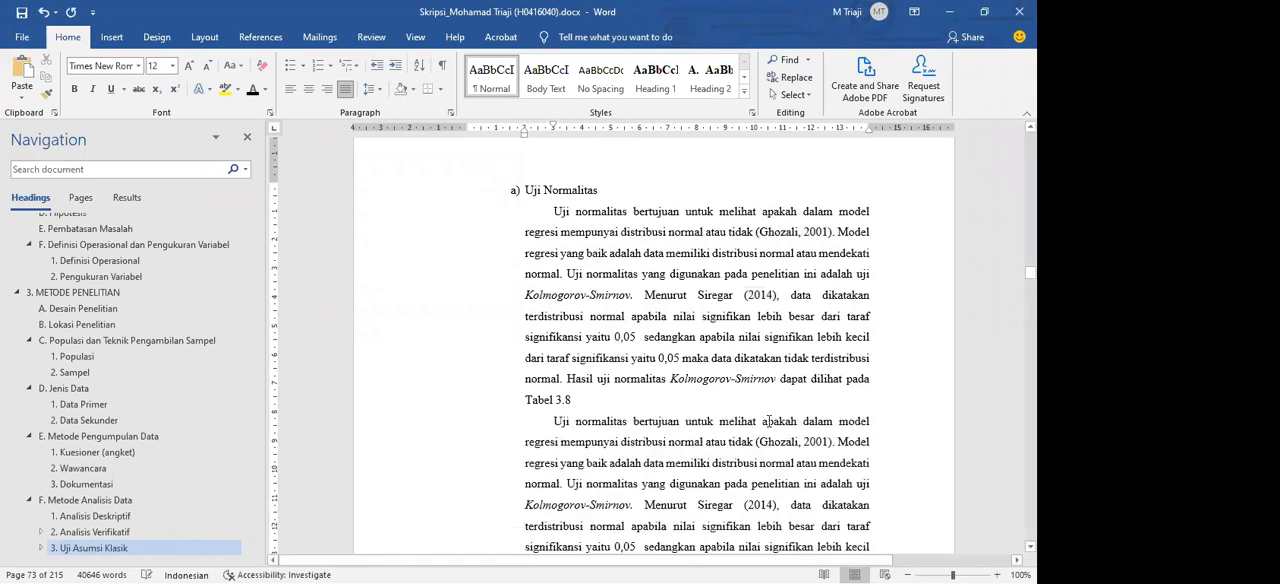
pyautogui.hotkey('ctrl', 'z')
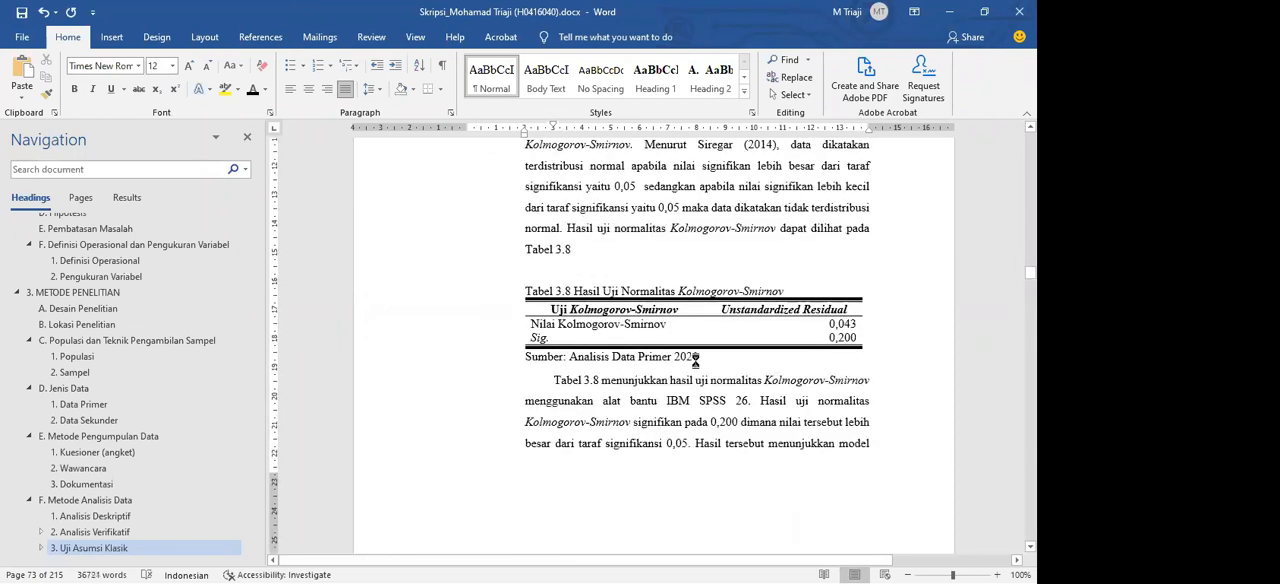
pyautogui.hotkey('ctrl', 'v')
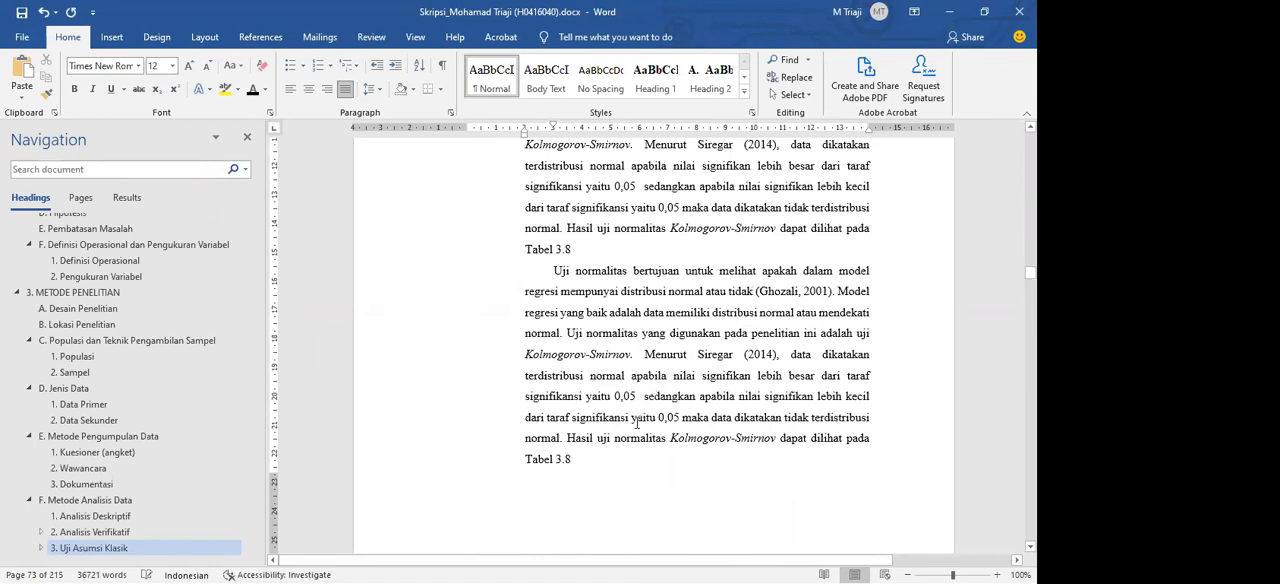
pyautogui.hotkey('ctrl', 'z')
pyautogui.scroll(4, 630, 400)
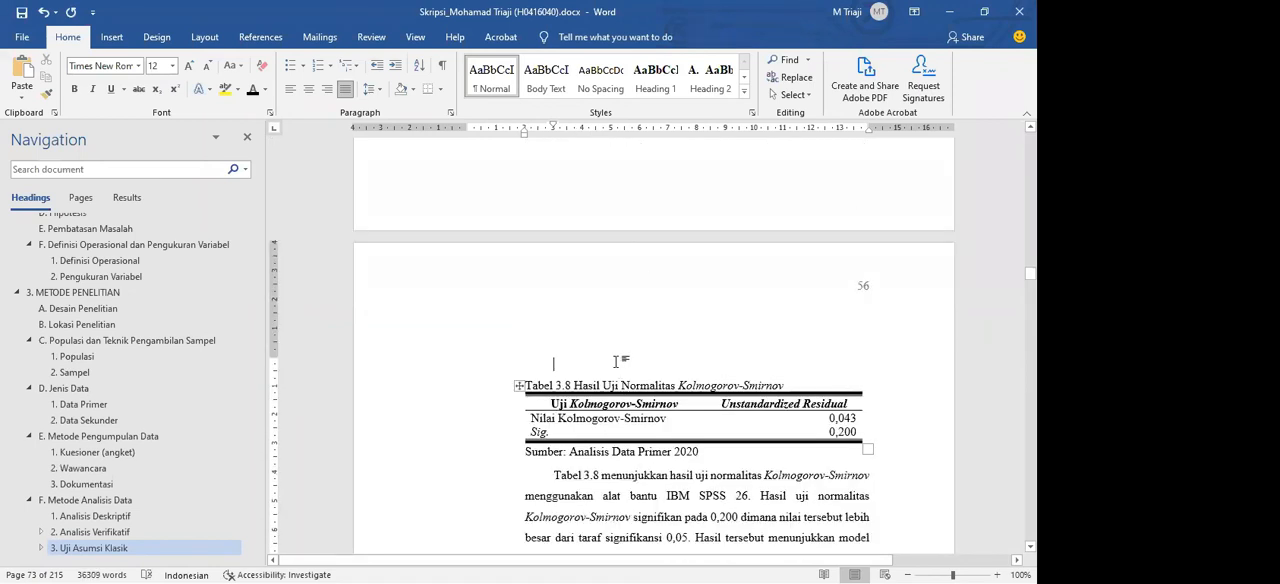
pyautogui.press('BackSpace')
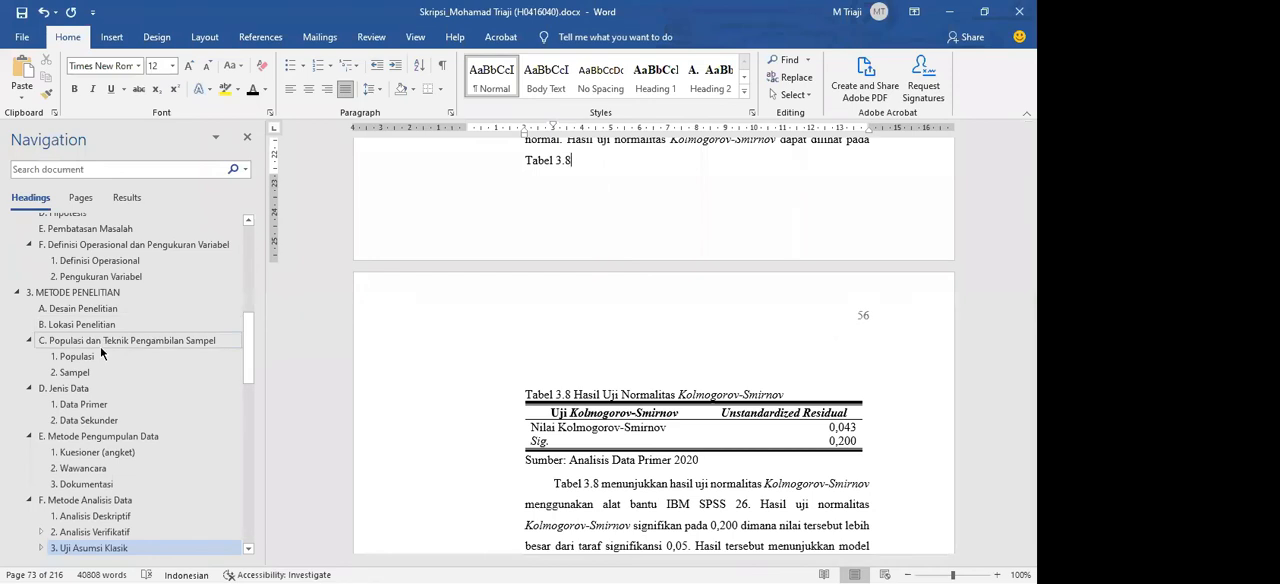
# Step: Highlight the label, number and first word of the Tabel 3.8 caption and check which page it is on
pyautogui.scroll(2, 100, 350)
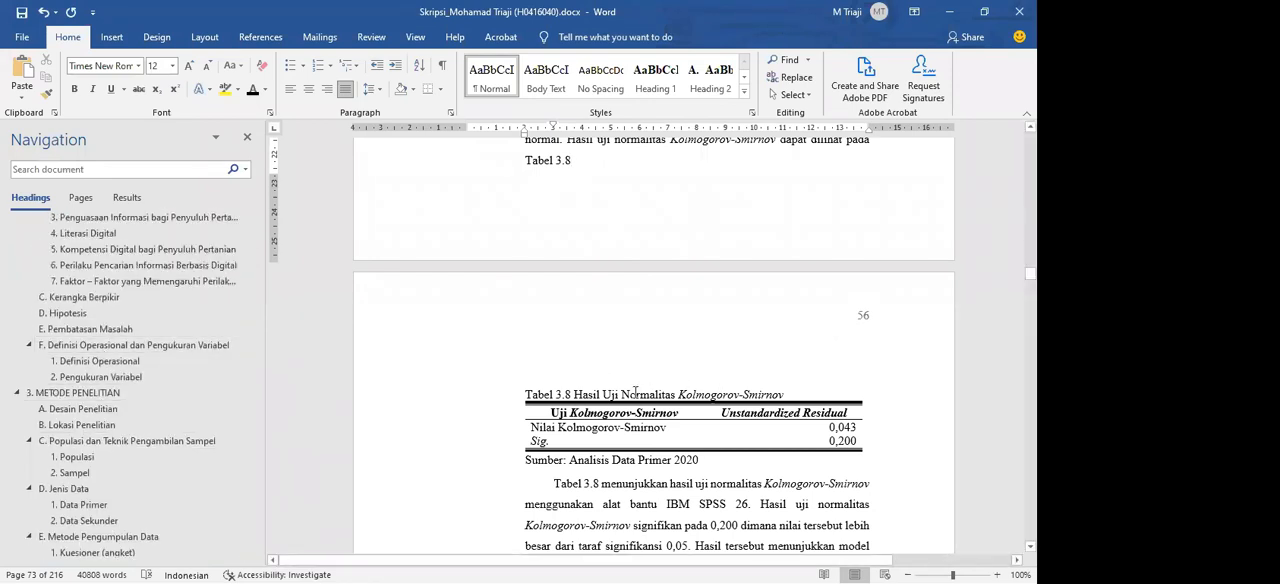
pyautogui.moveTo(565, 395); pyautogui.dragTo(458, 390)
pyautogui.click(637, 393)
pyautogui.click(693, 393)
pyautogui.click(621, 391)
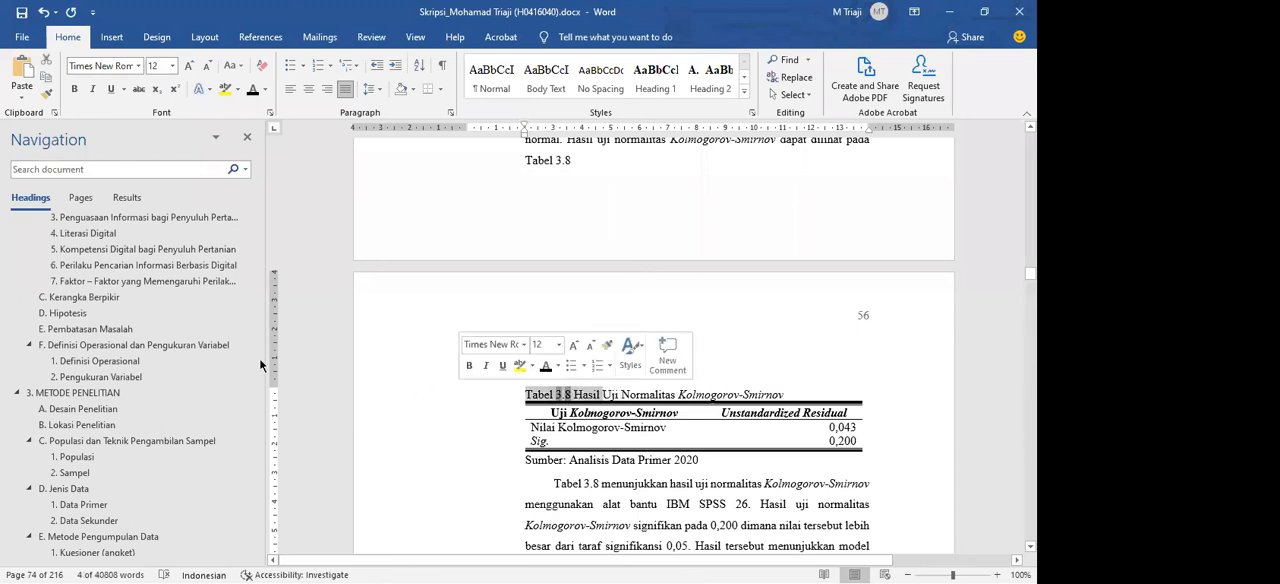
# Step: Return to DAFTAR TABEL and check the page number listed for Tabel 3.8
pyautogui.scroll(7, 184, 388)
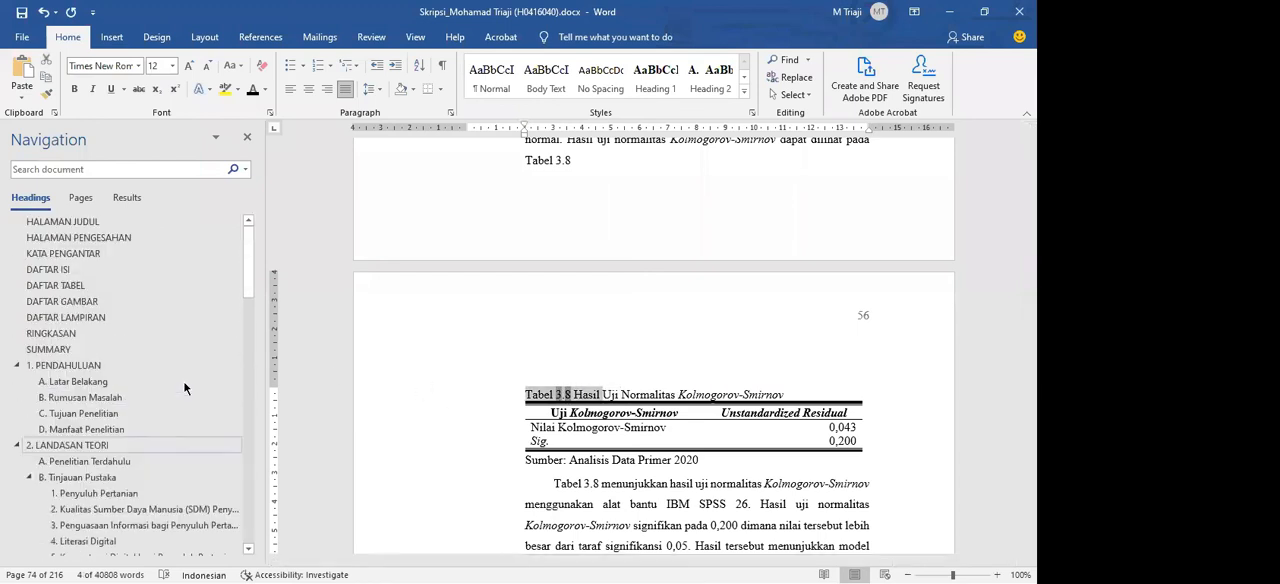
pyautogui.click(88, 287)
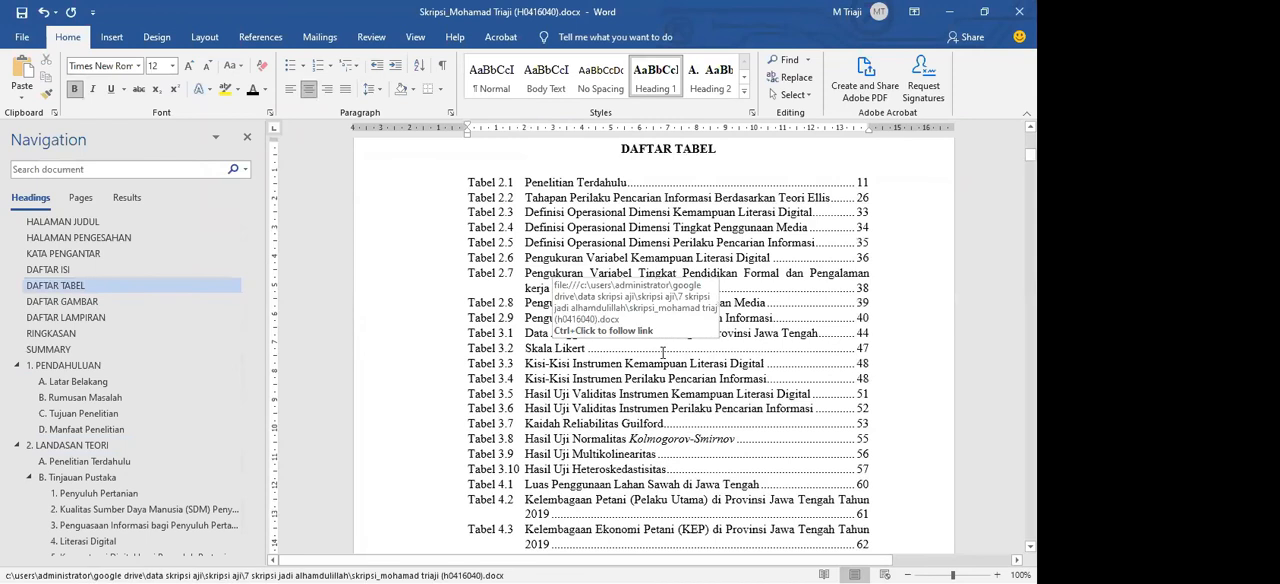
pyautogui.scroll(-1, 594, 334)
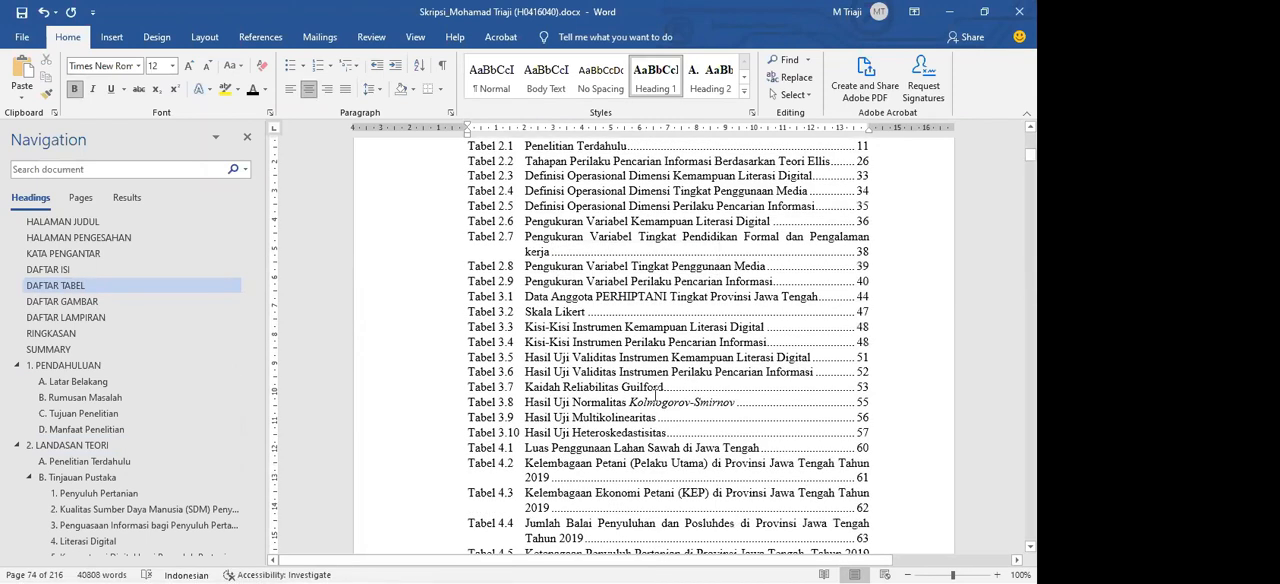
pyautogui.click(870, 405)
pyautogui.scroll(2, 717, 357)
# Step: Update the DAFTAR TABEL field using the page numbers only option
pyautogui.click(710, 354)
pyautogui.scroll(-2, 708, 350)
pyautogui.rightClick(655, 281)
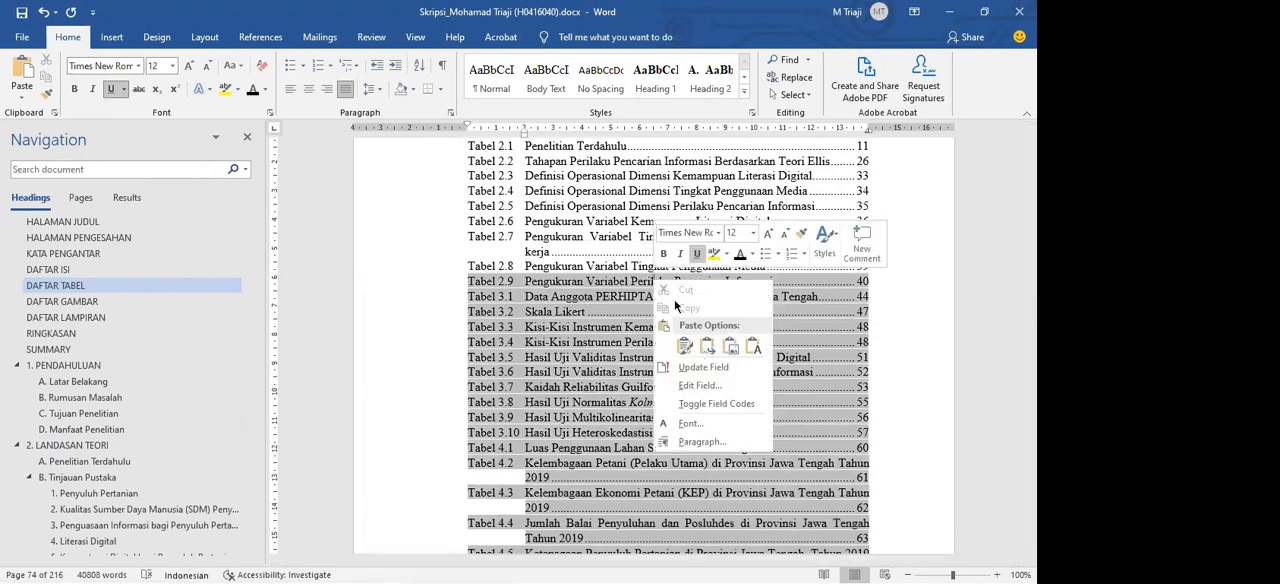
pyautogui.click(702, 366)
pyautogui.click(502, 297)
pyautogui.click(512, 286)
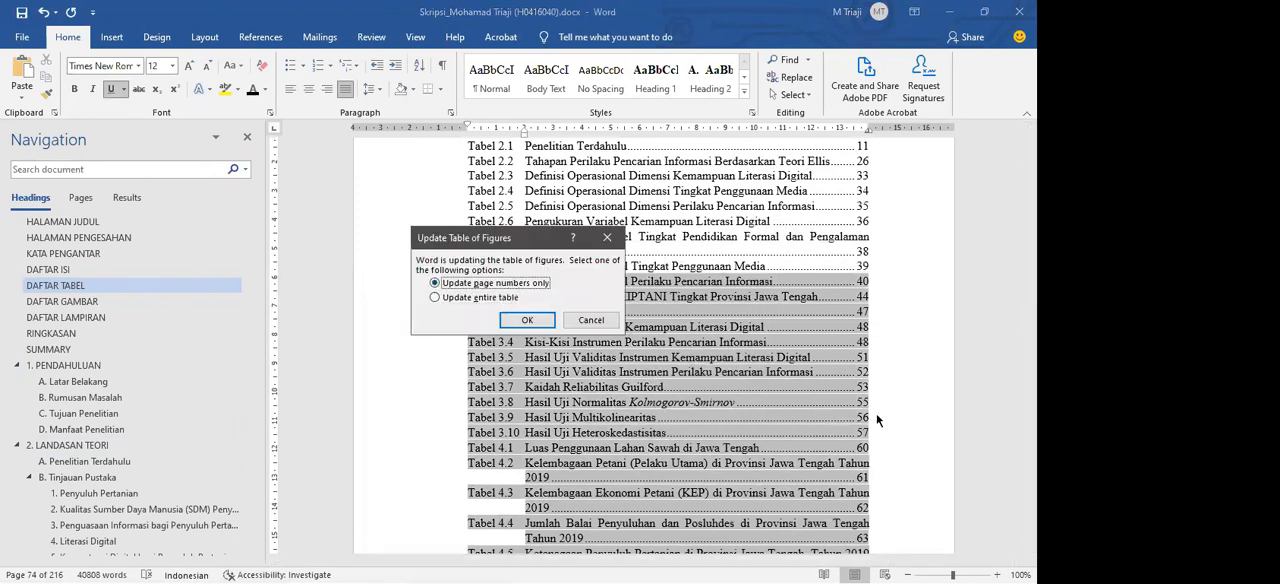
pyautogui.click(513, 318)
# Step: Check the refreshed Tabel 3.8 entry in DAFTAR TABEL and move on to the DAFTAR GAMBAR list
pyautogui.moveTo(858, 402); pyautogui.dragTo(508, 400)
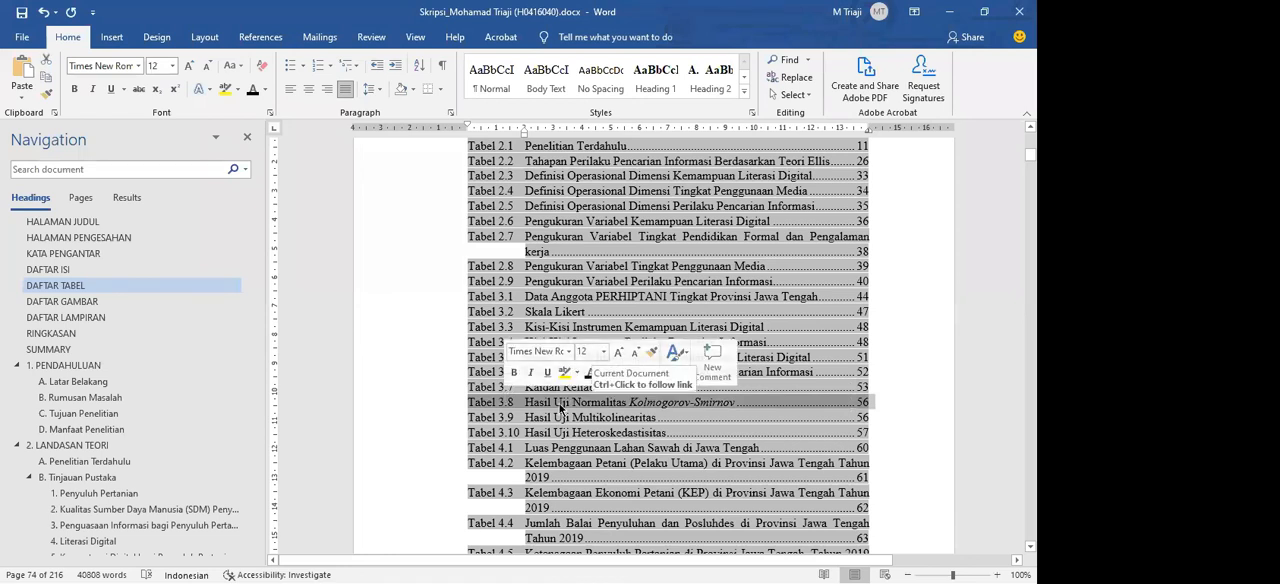
pyautogui.click(560, 404)
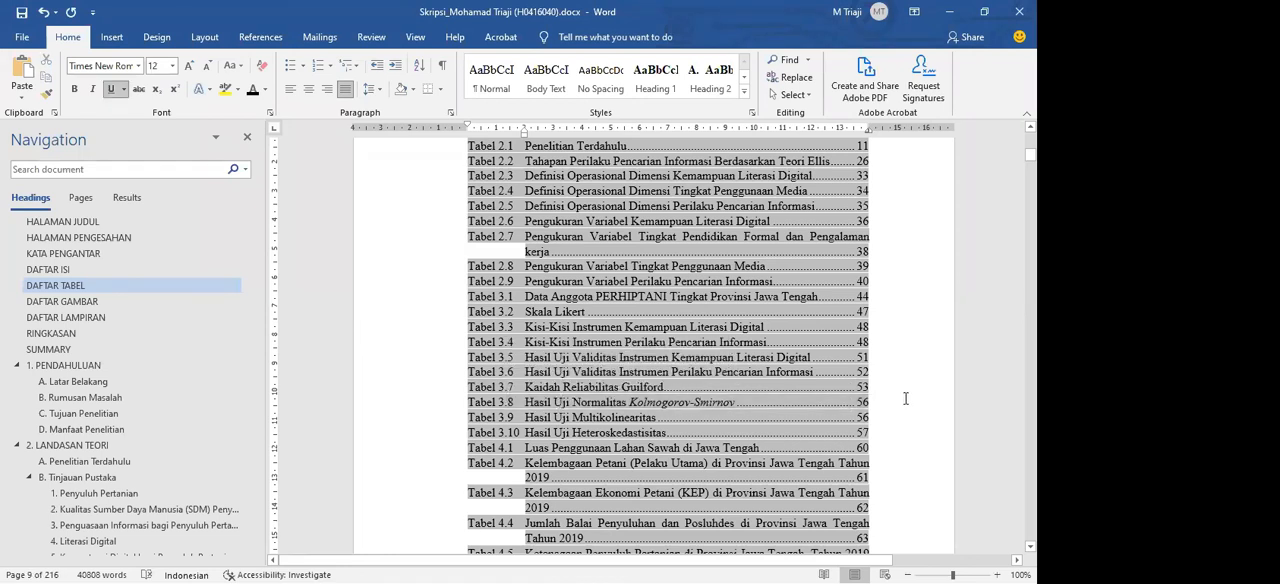
pyautogui.scroll(-10, 904, 399)
pyautogui.scroll(-15, 904, 399)
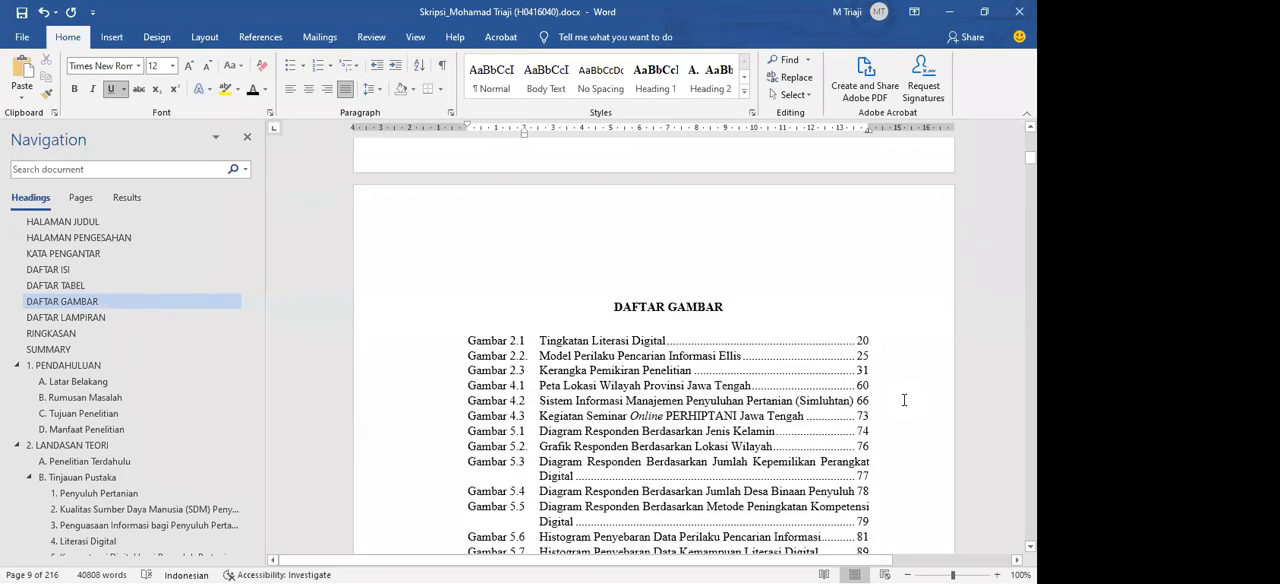
# Step: Look through the pages following DAFTAR GAMBAR and the remaining thesis headings through chapters 5 and 6 down to LAMPIRAN
pyautogui.scroll(-15, 904, 399)
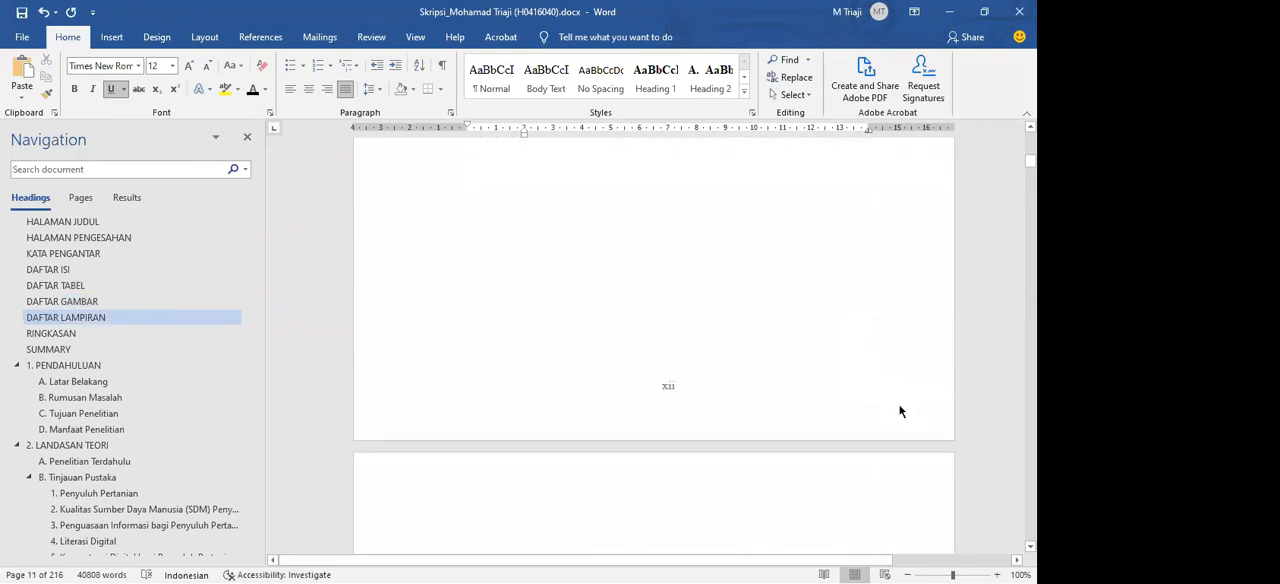
pyautogui.scroll(-10, 899, 410)
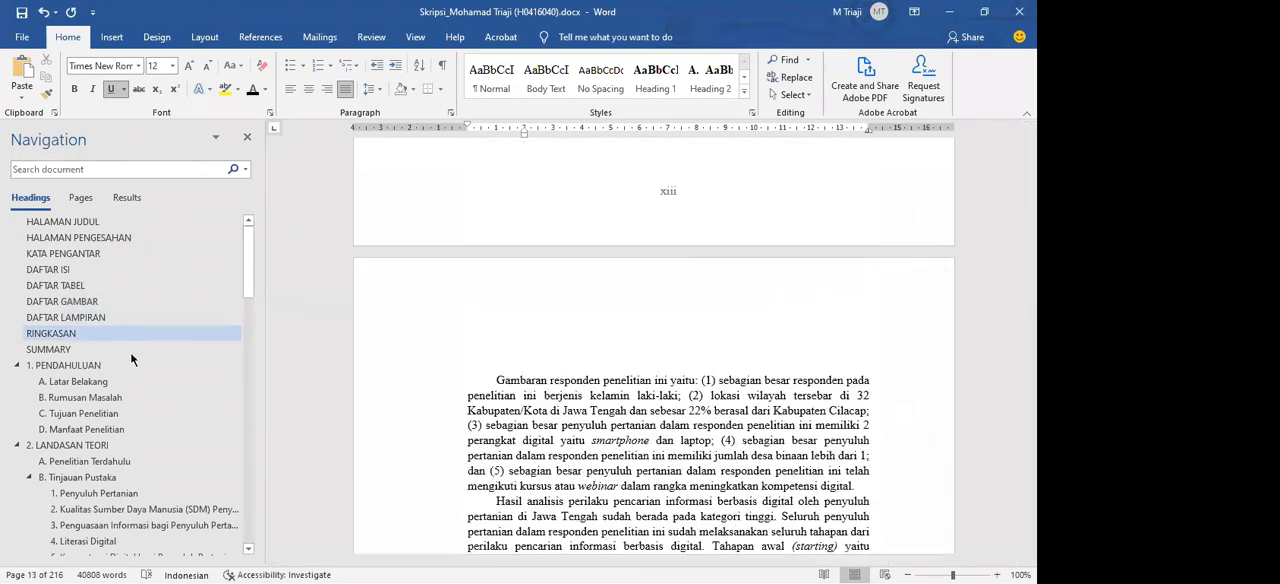
pyautogui.scroll(-8, 130, 352)
pyautogui.scroll(-5, 130, 352)
pyautogui.click(130, 355)
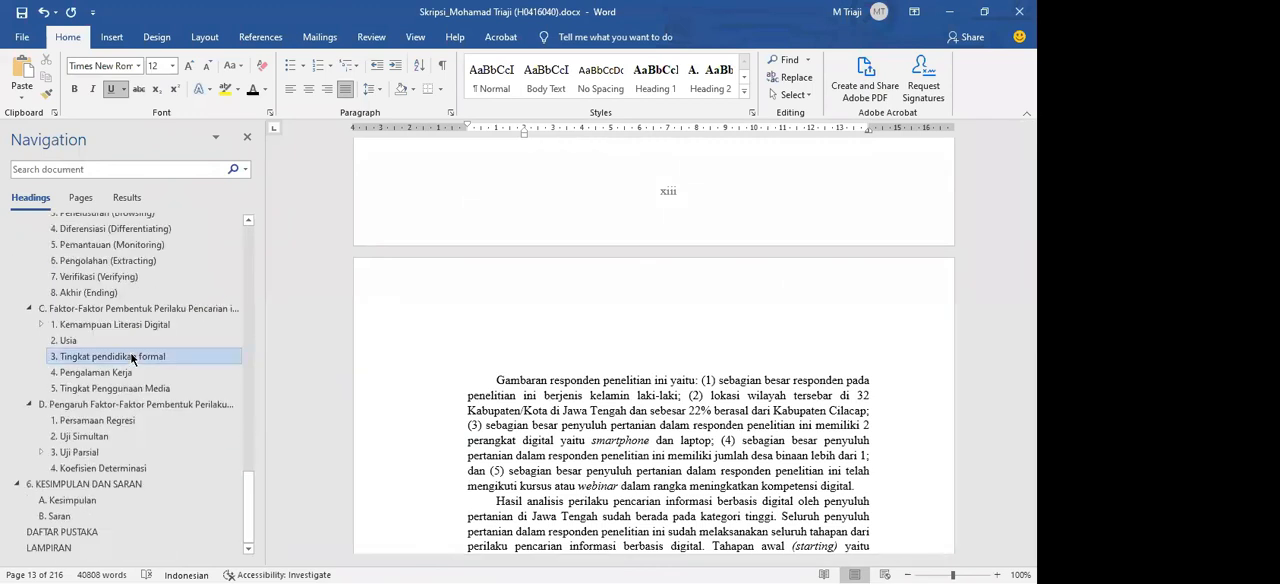
pyautogui.click(130, 404)
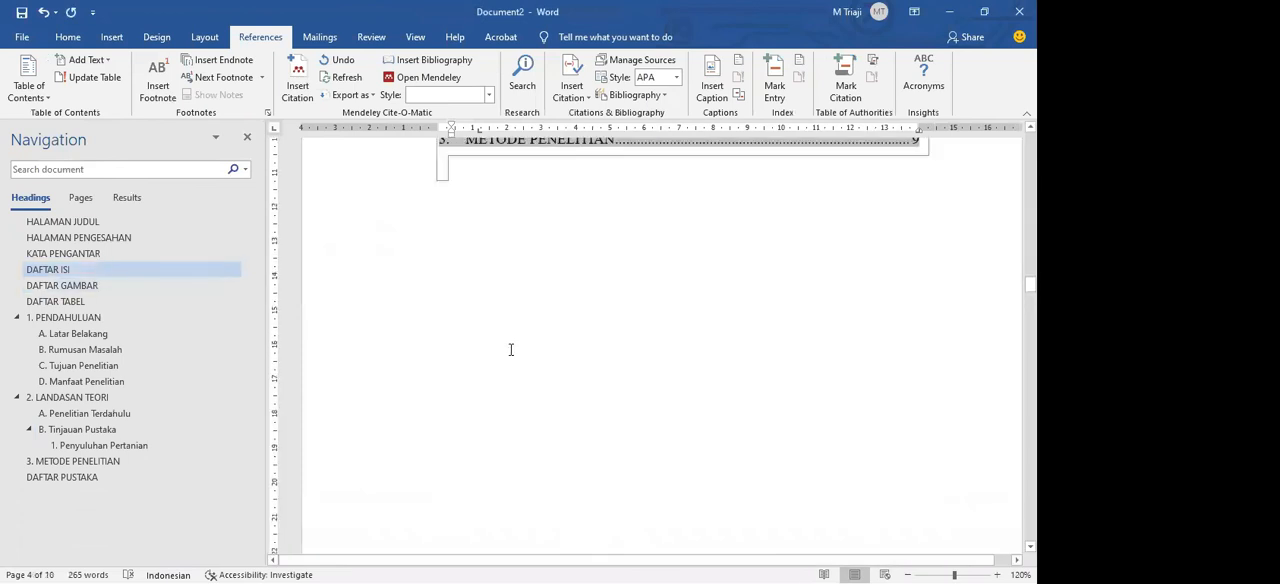
# Step: Switch back to Document2 and review the entries of the DAFTAR ISI table of contents
pyautogui.scroll(3, 510, 349)
pyautogui.scroll(3, 510, 349)
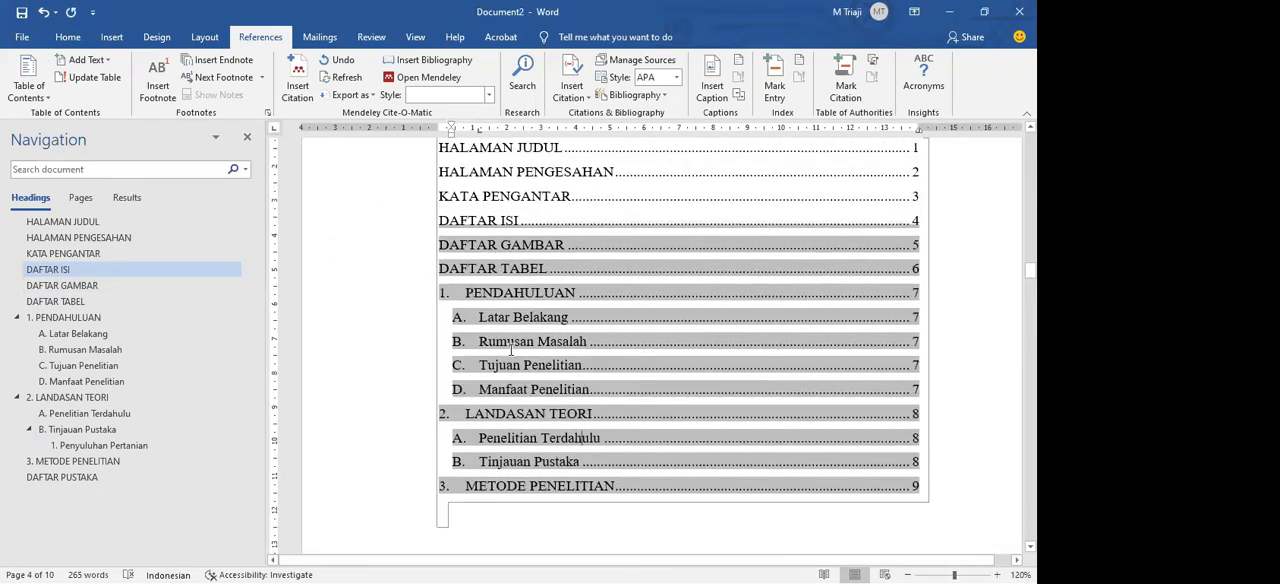
pyautogui.moveTo(491, 273); pyautogui.dragTo(547, 239)
pyautogui.click(570, 312)
pyautogui.click(470, 236)
pyautogui.click(547, 239)
# Step: Go to the Penyuluhan Pertanian subsection under Tinjauan Pustaka and look over its paragraph
pyautogui.click(121, 417)
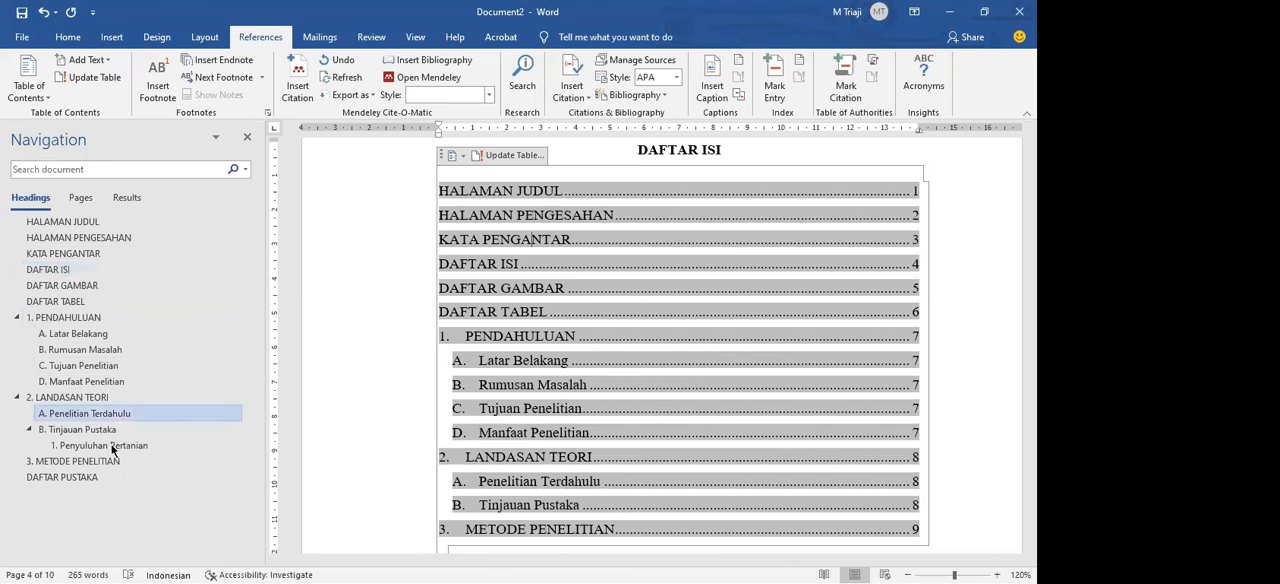
pyautogui.click(111, 446)
pyautogui.click(811, 416)
pyautogui.moveTo(766, 464); pyautogui.dragTo(590, 301)
pyautogui.click(590, 301)
pyautogui.click(600, 311)
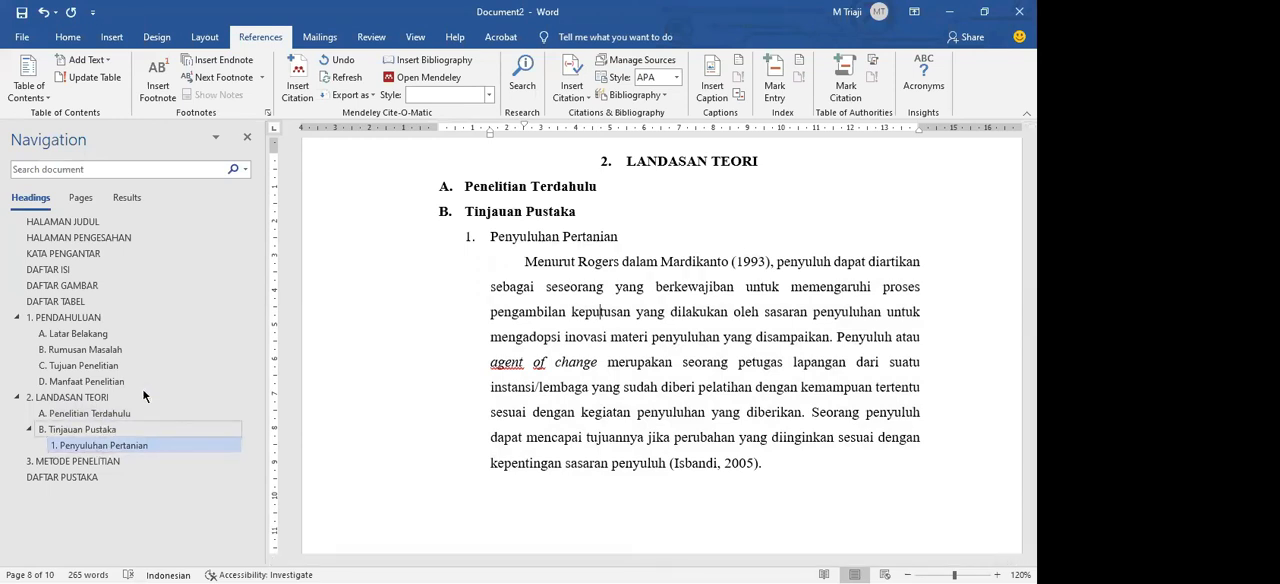